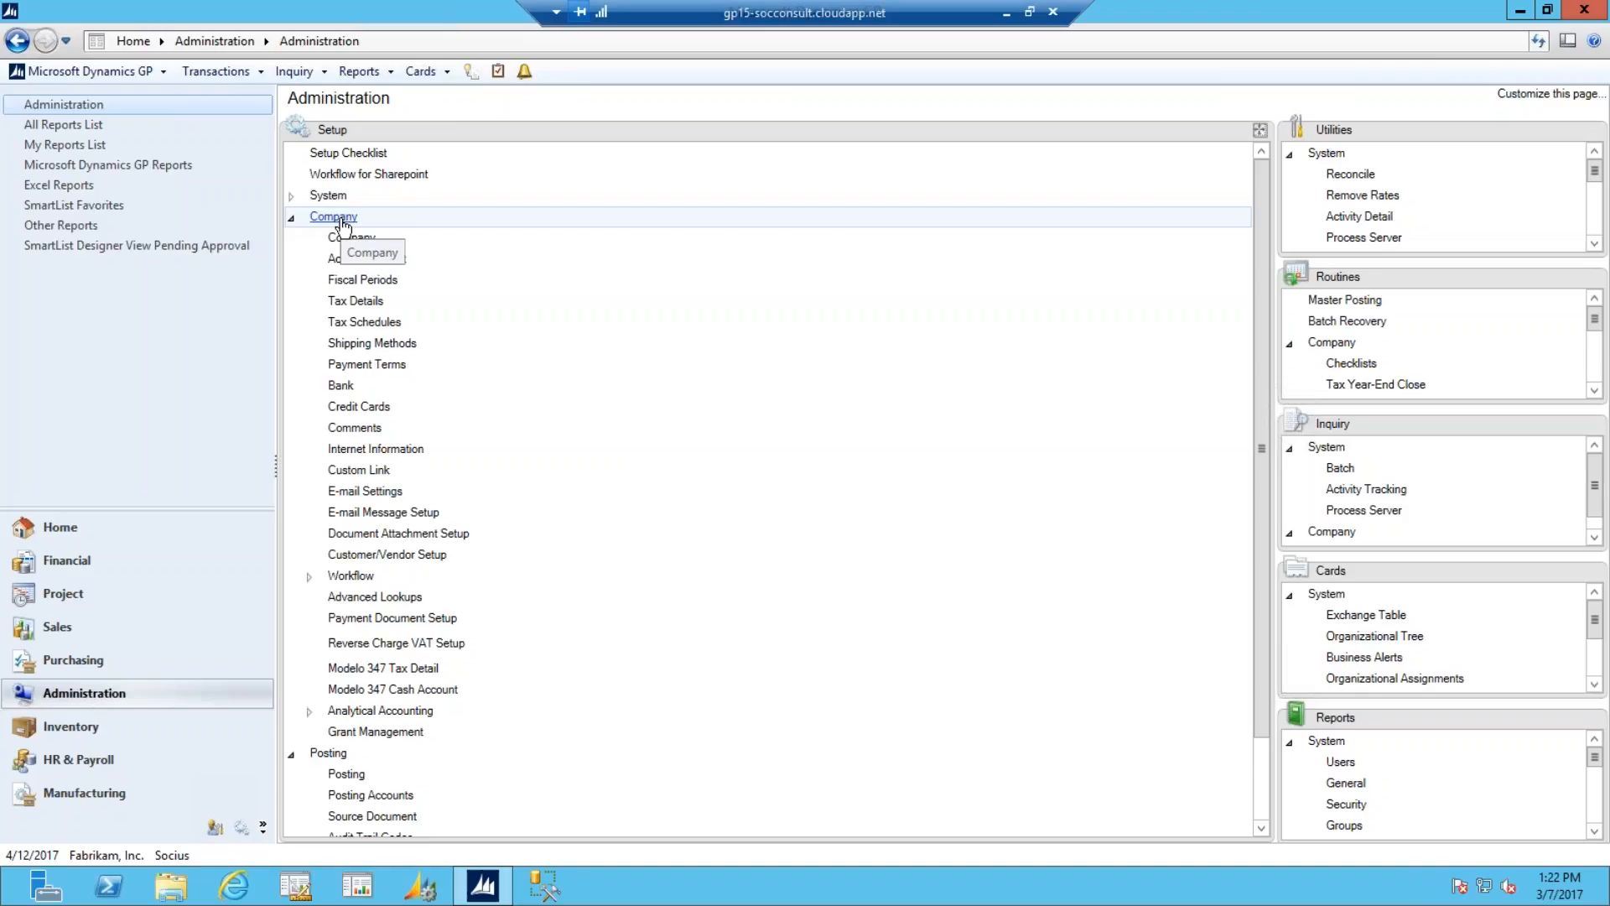
- Open Workflow Maintenance from the company workflow setup and select the Purchase Order Approval workflow type
left_click(308, 577)
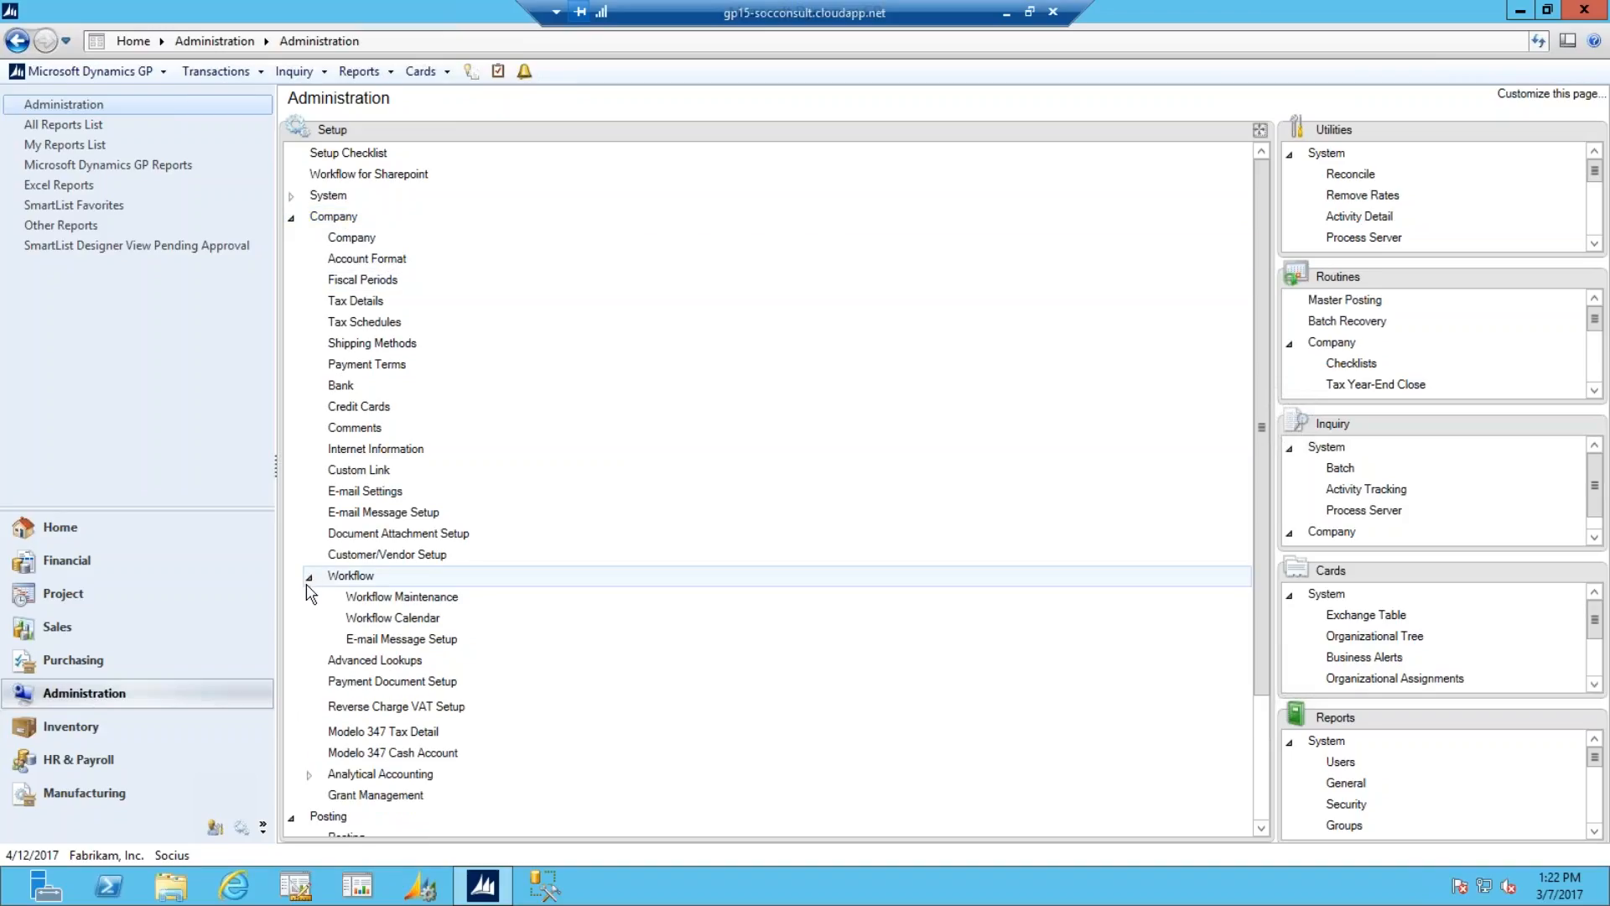
left_click(390, 597)
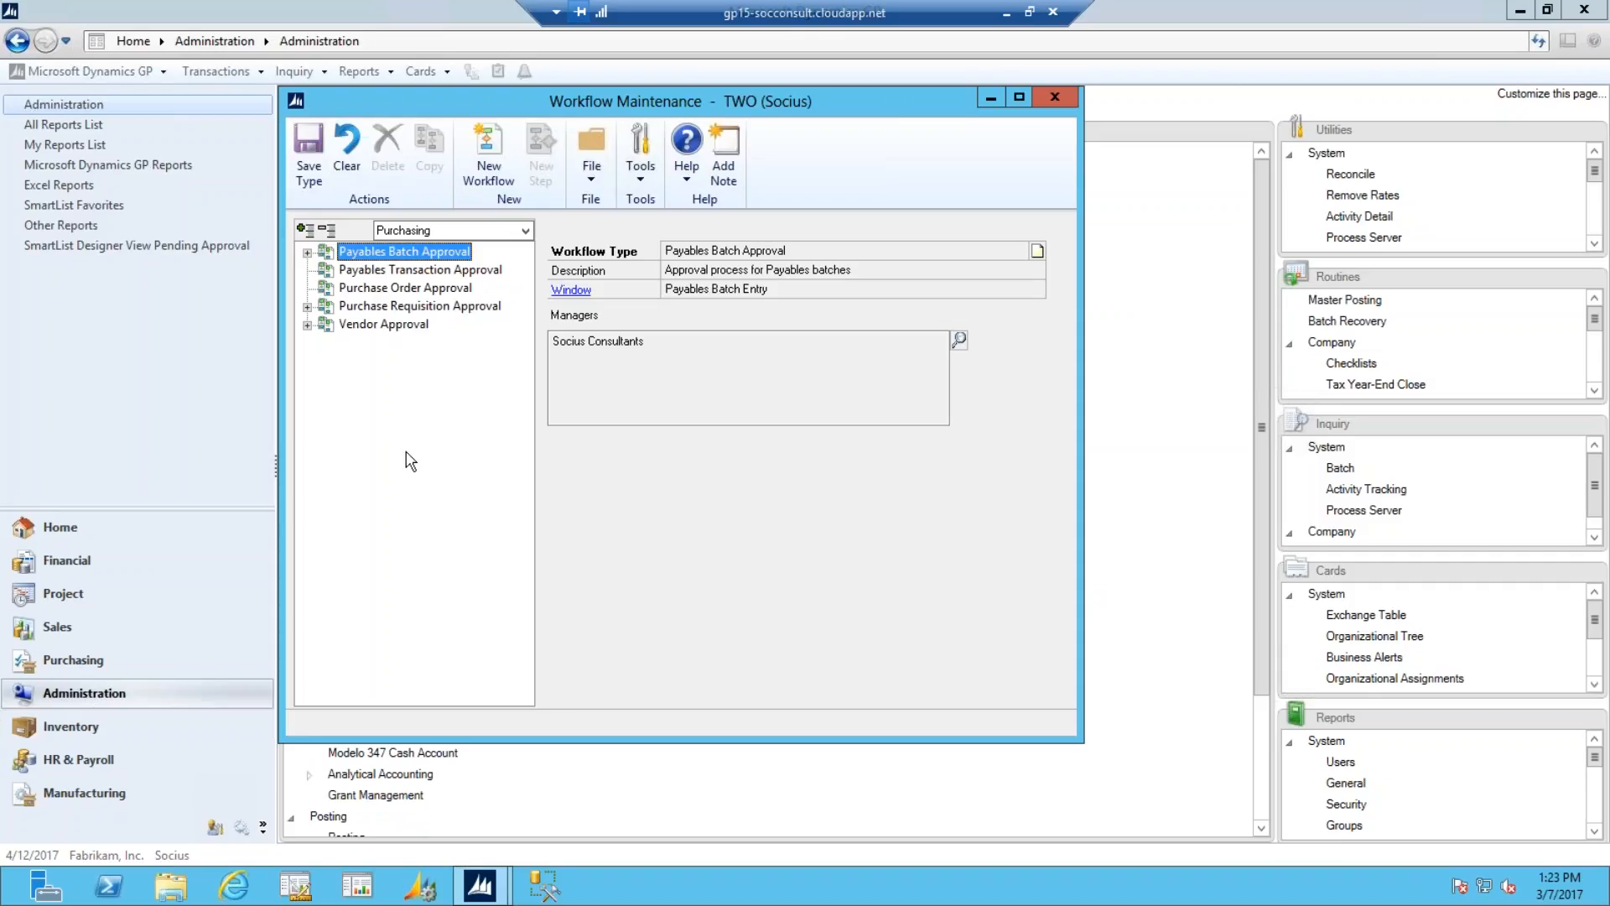
left_click(386, 289)
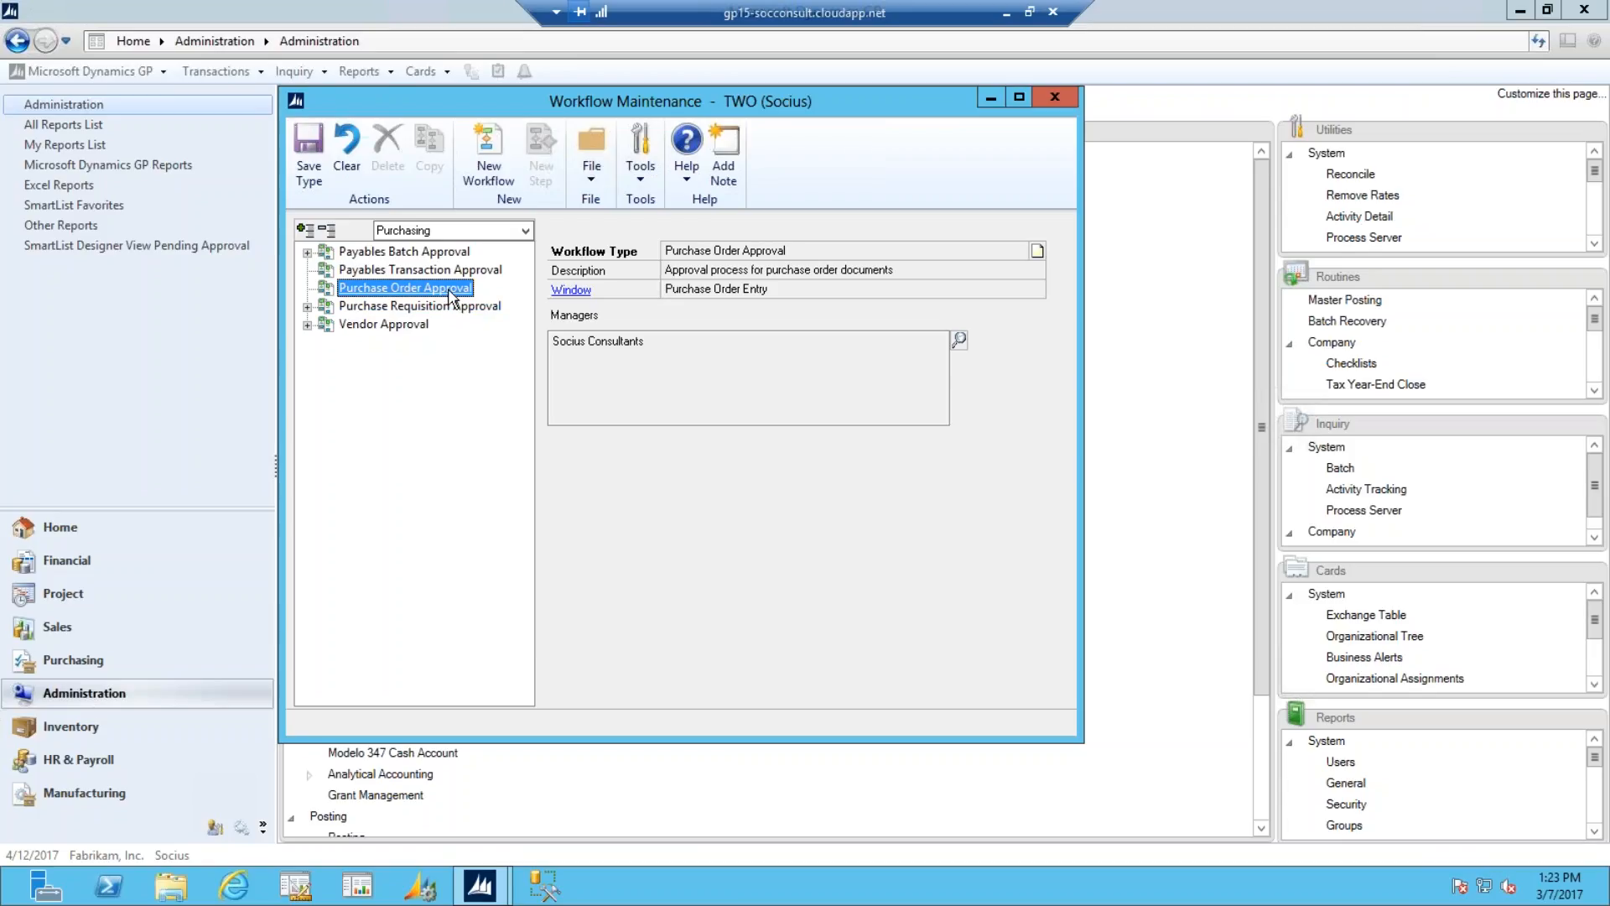
- Create and save a workflow named PO Approval Test, described as Webinar PO Workflow, that always requires at least one approver
left_click(489, 155)
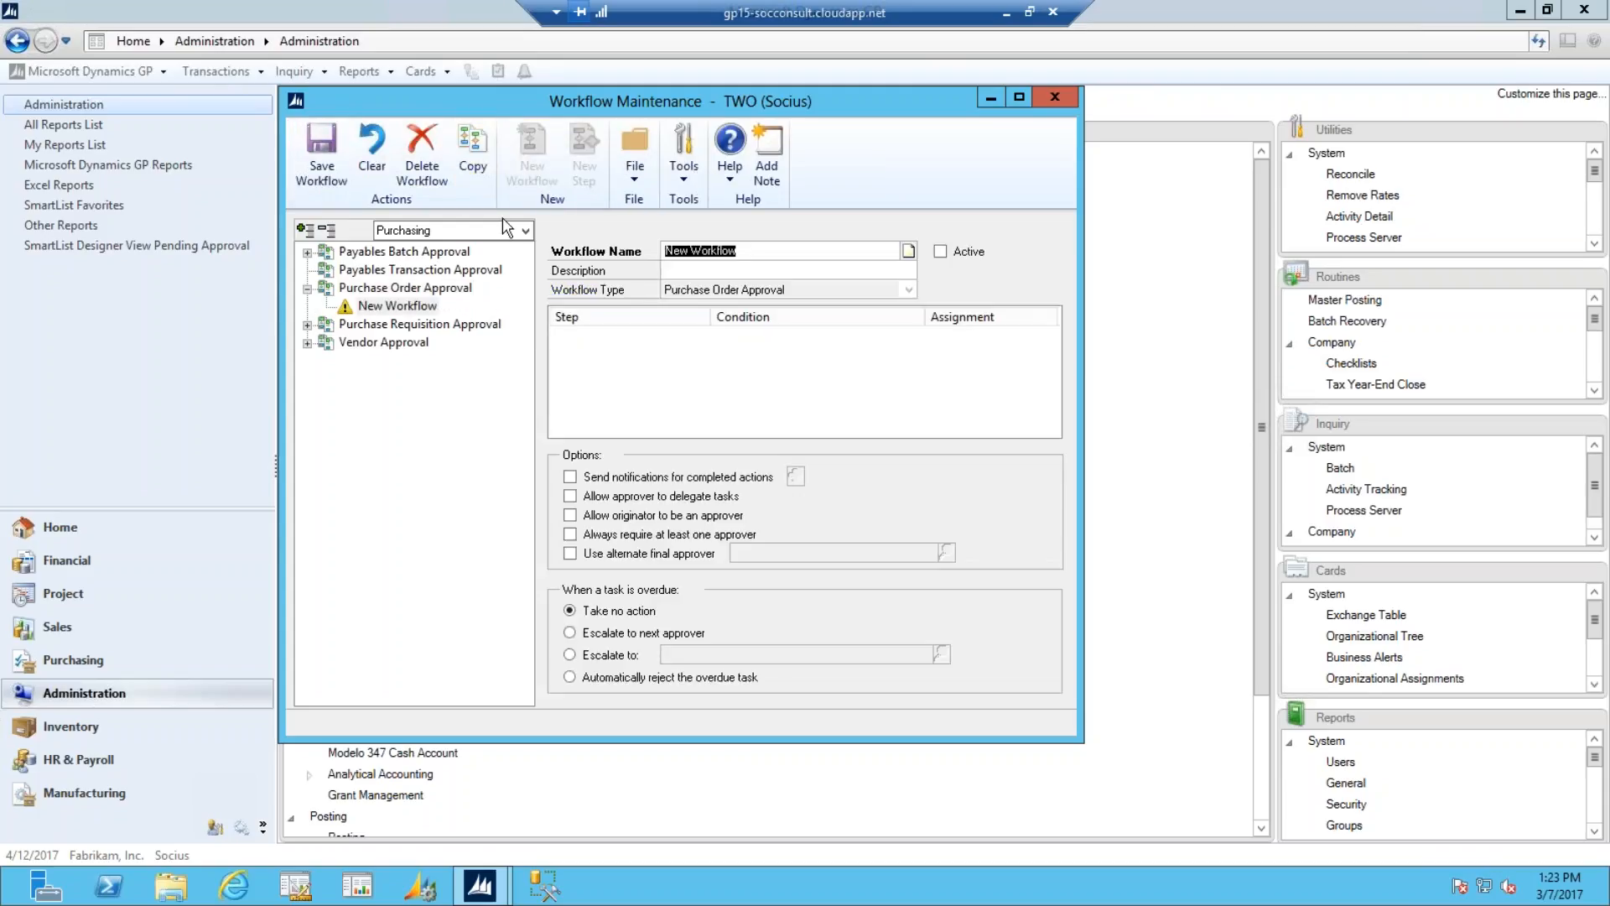
type("PO Approval Test")
key("Tab")
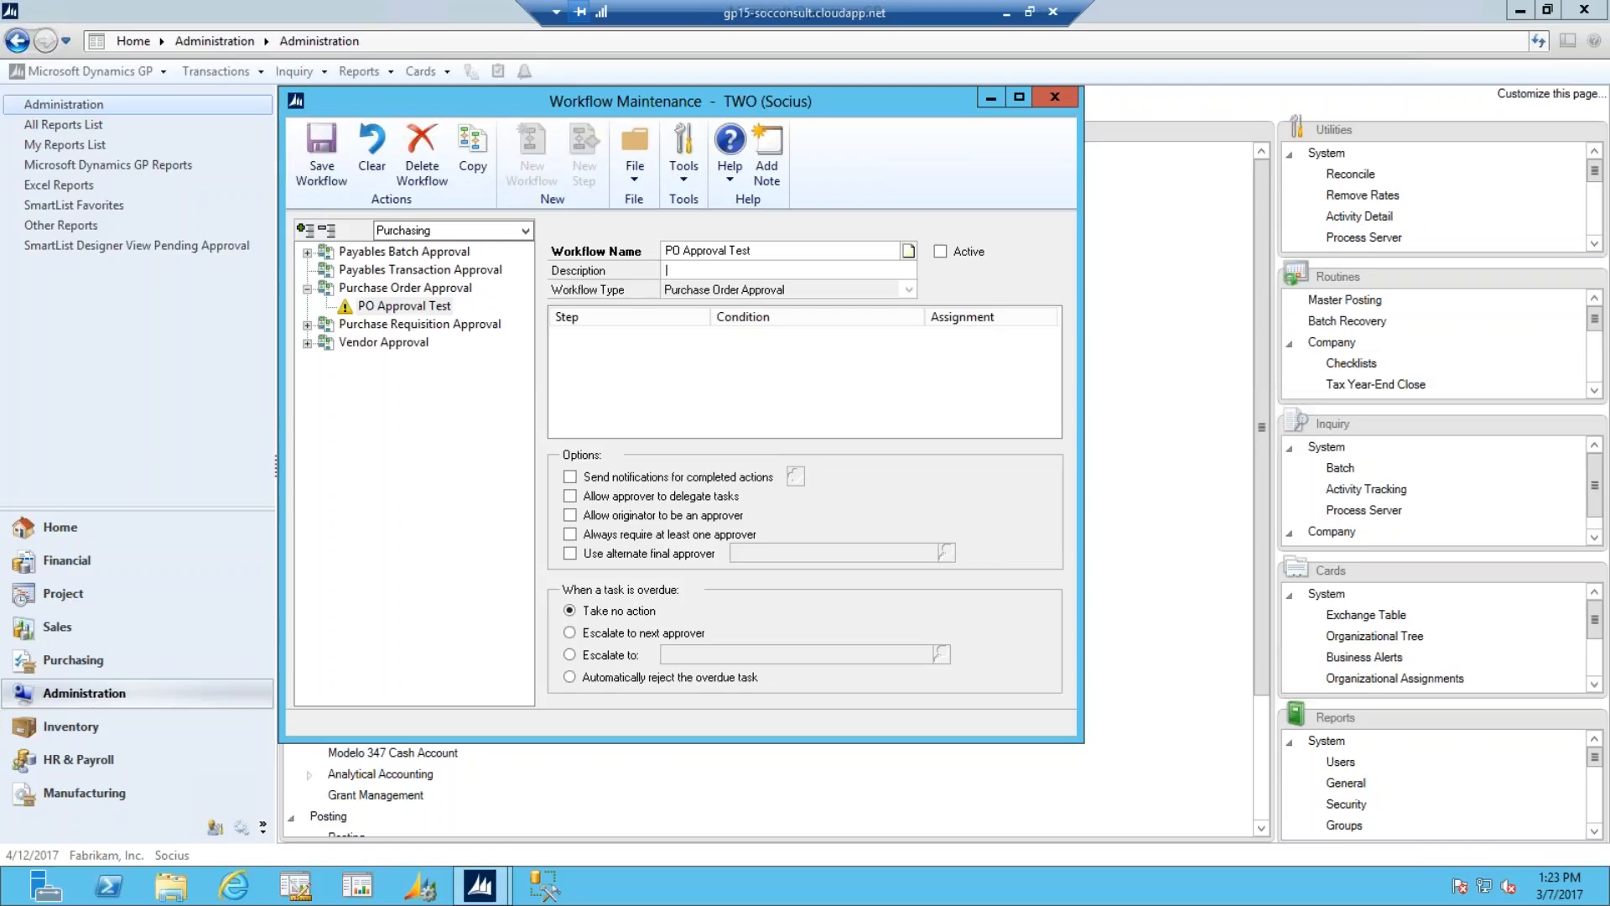
type("Webinar PO Workflow")
key("Tab")
left_click(569, 535)
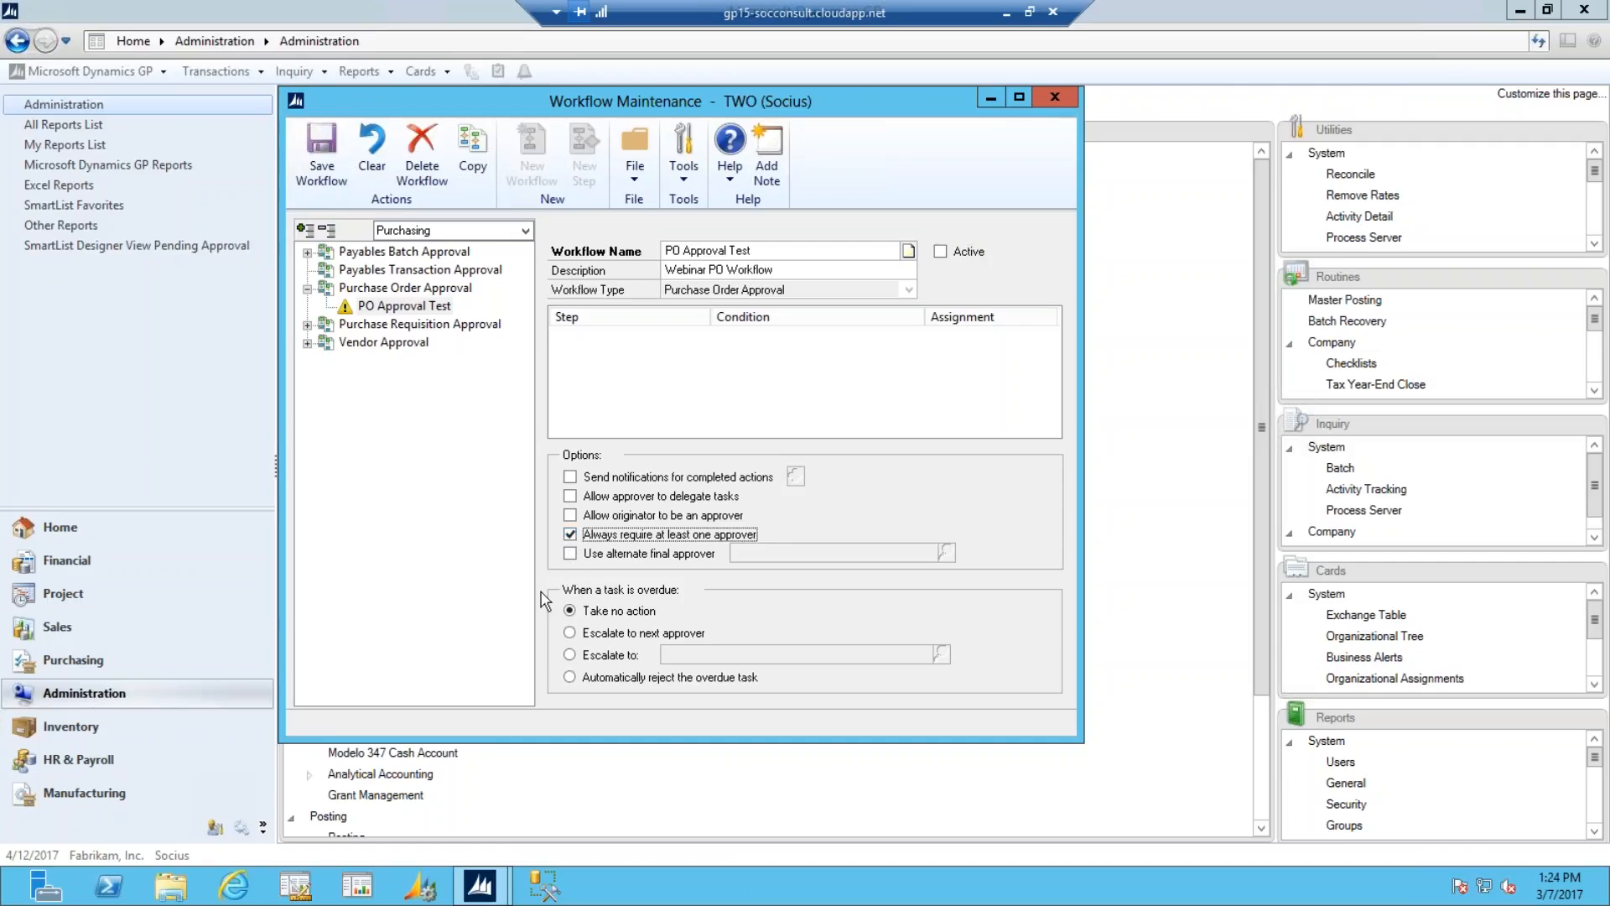
left_click(320, 160)
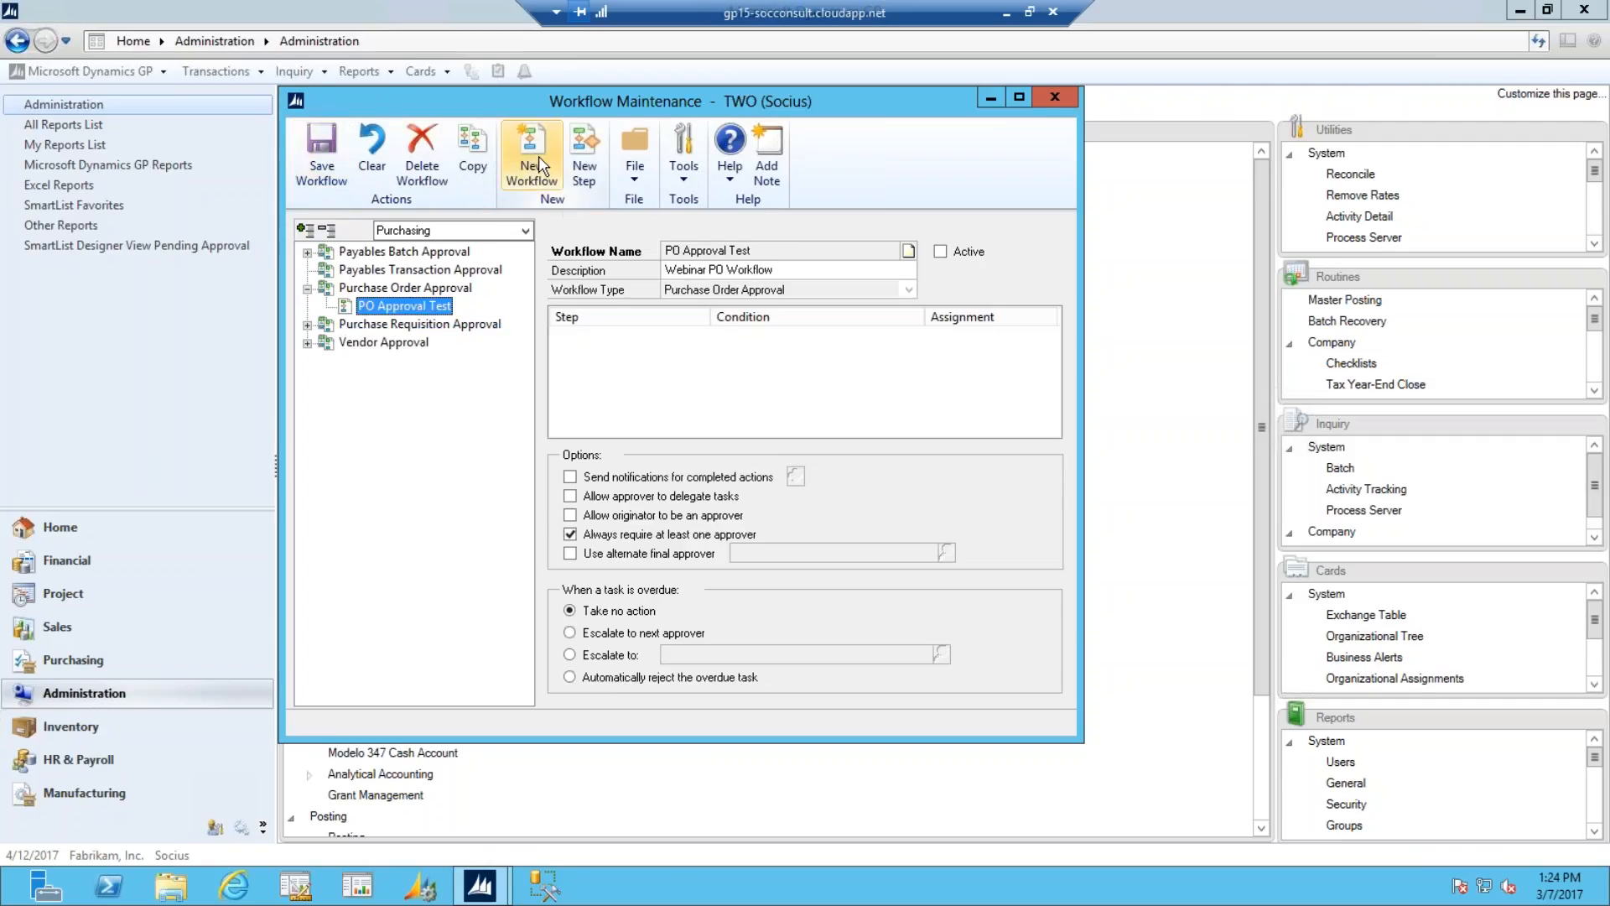
- Add a first step to the PO Approval Test workflow named Always Run with the description Step One
left_click(585, 150)
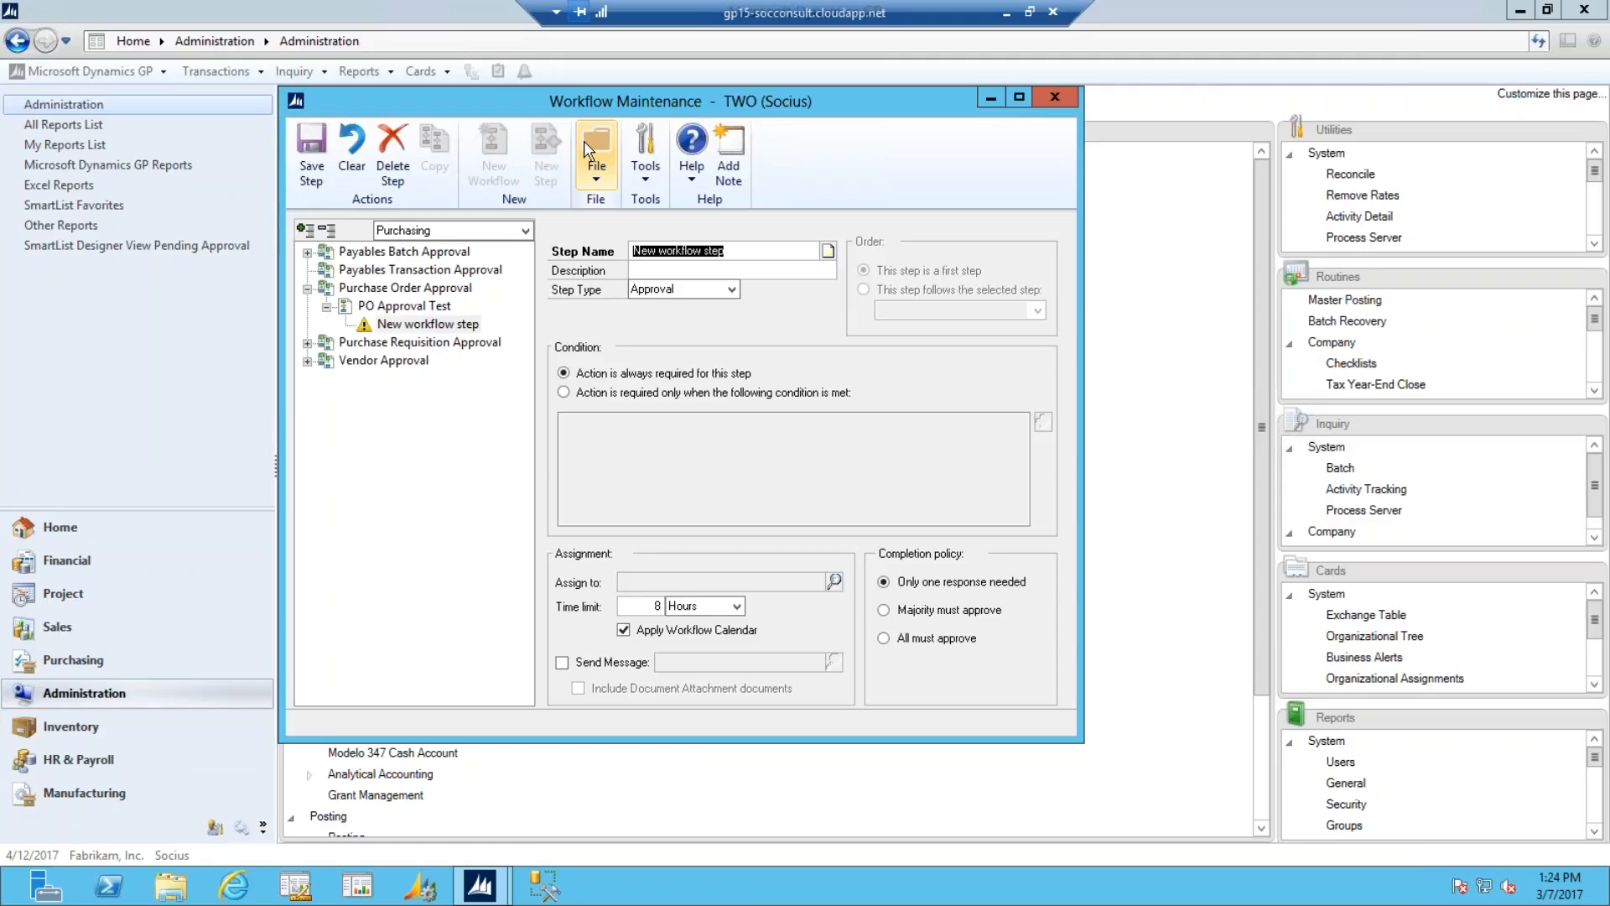
type("Always Run")
key("Tab")
type("Step One")
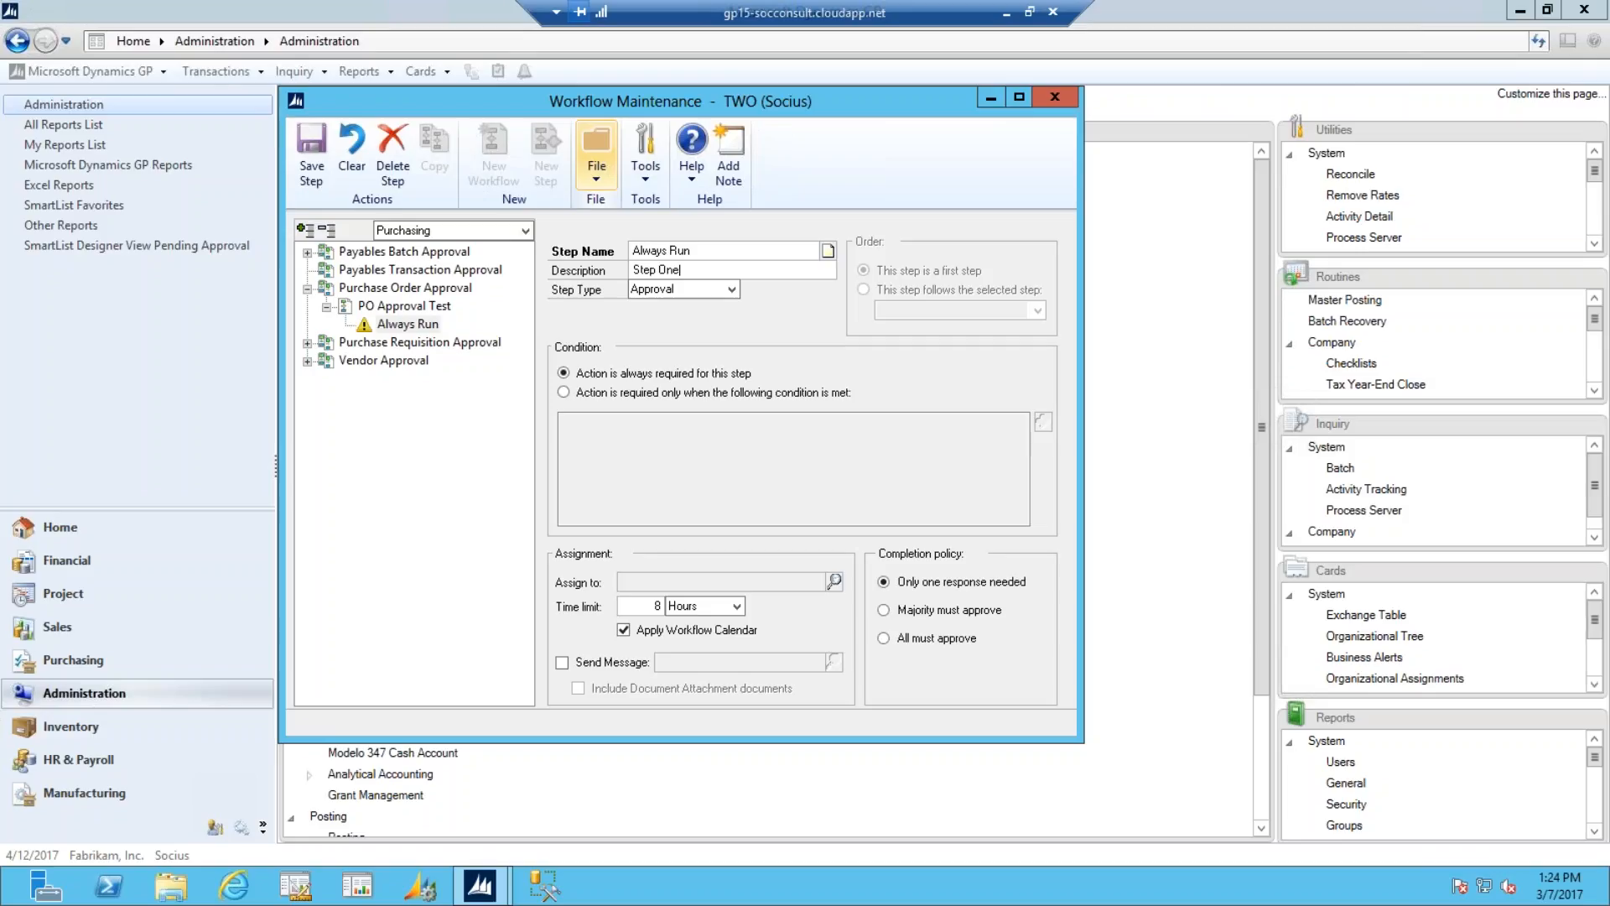
key("Tab")
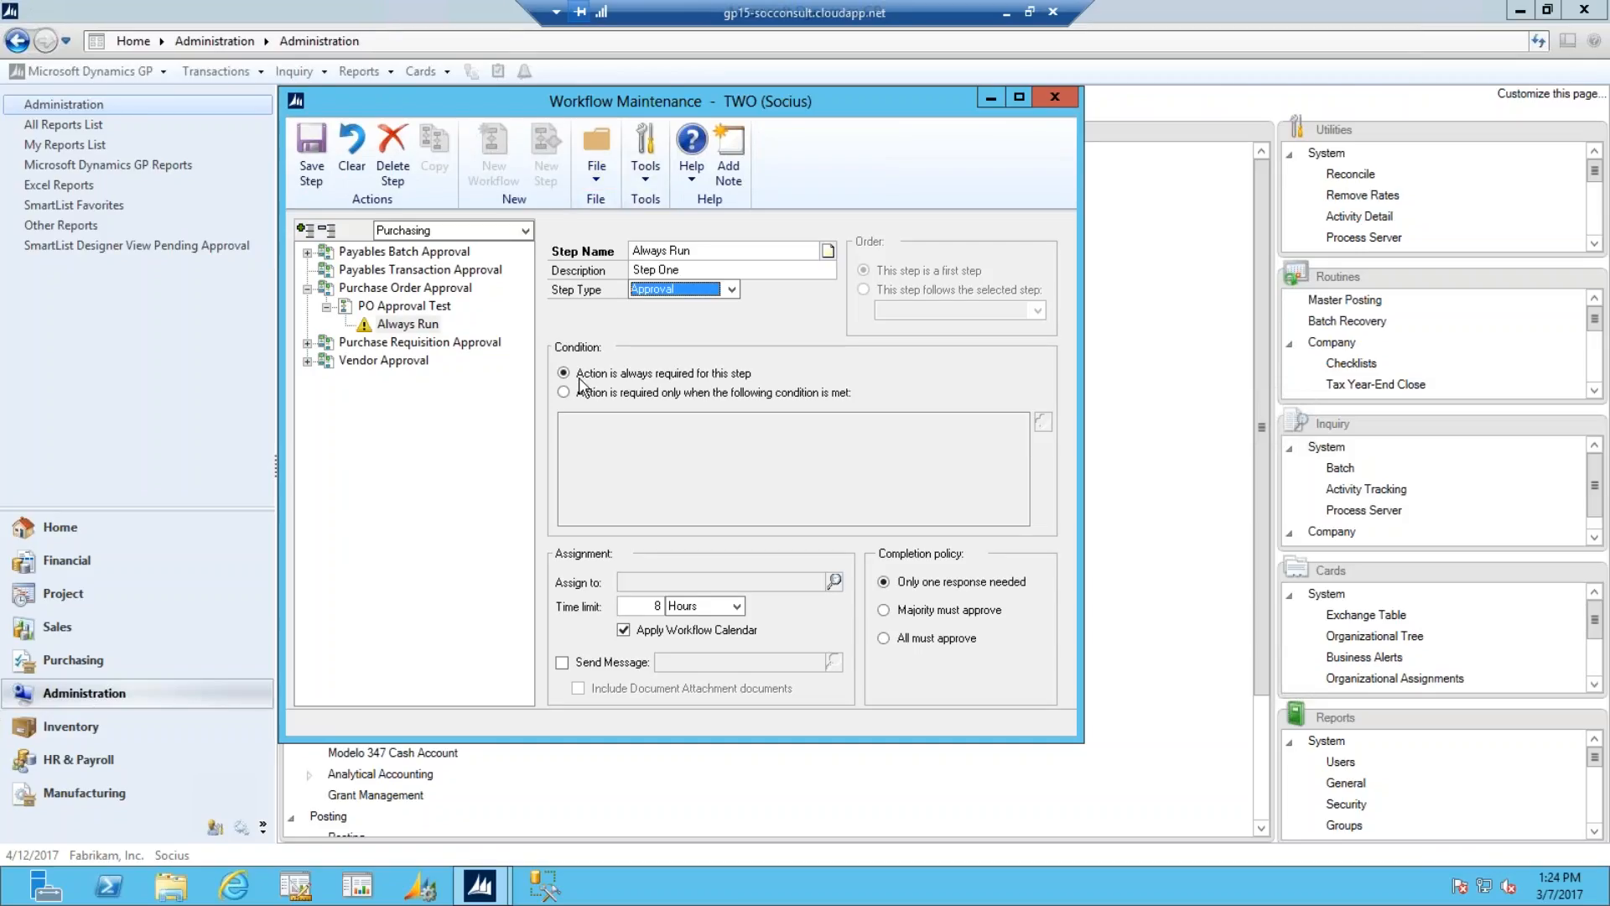
- Assign the Always Run step to the user Socius2 and save the step
left_click(834, 581)
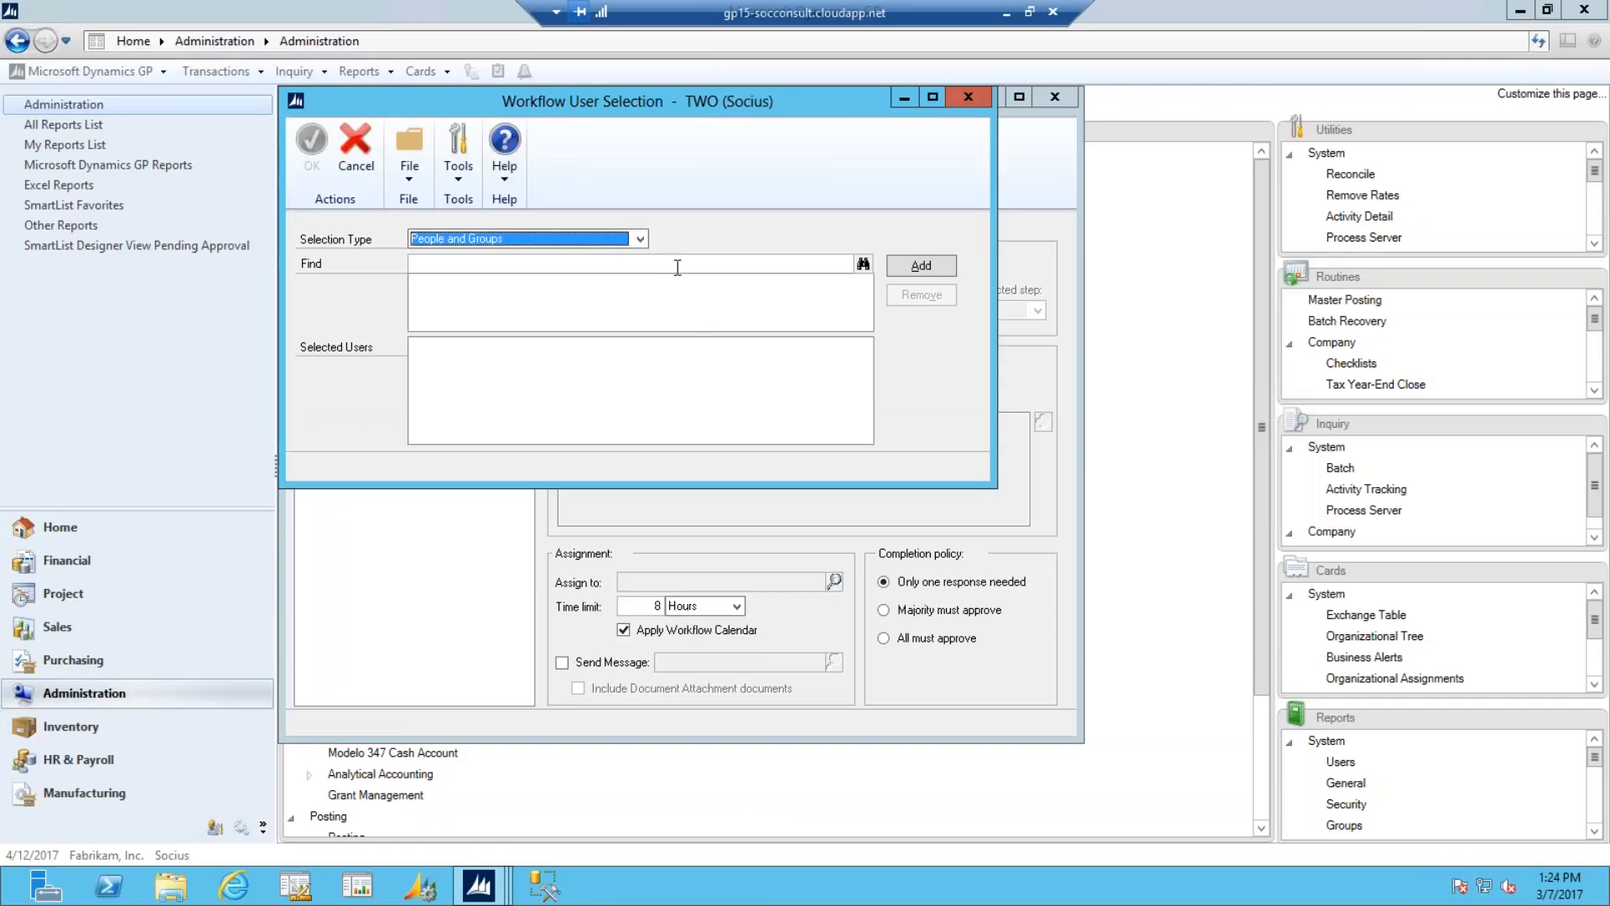
left_click(678, 267)
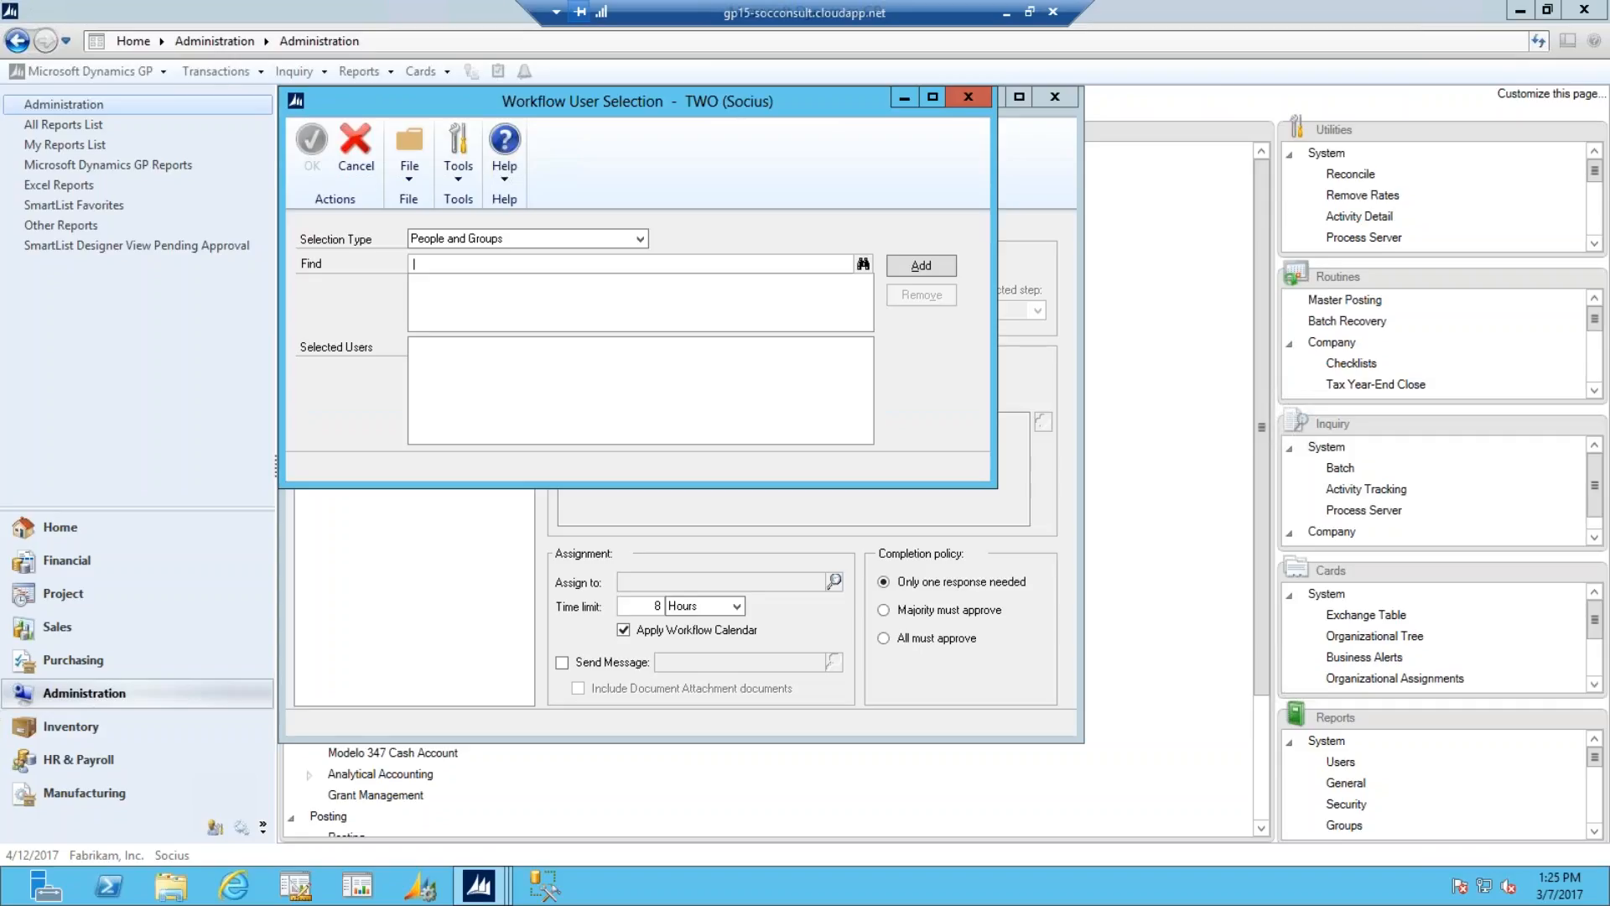
type("socius2")
key("Tab")
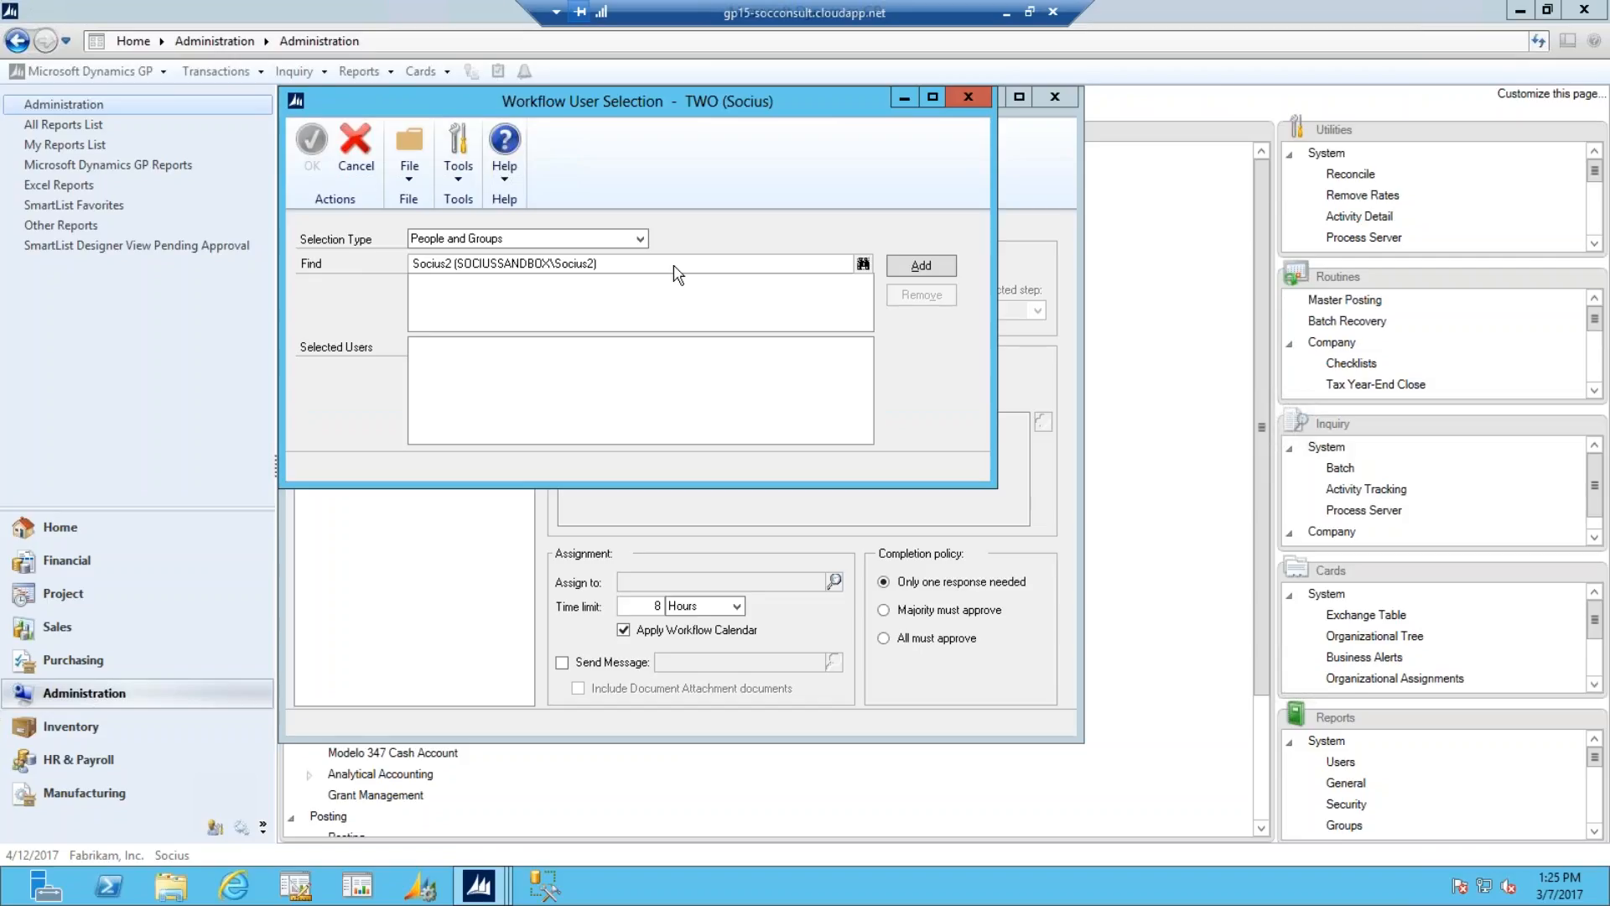
left_click(921, 268)
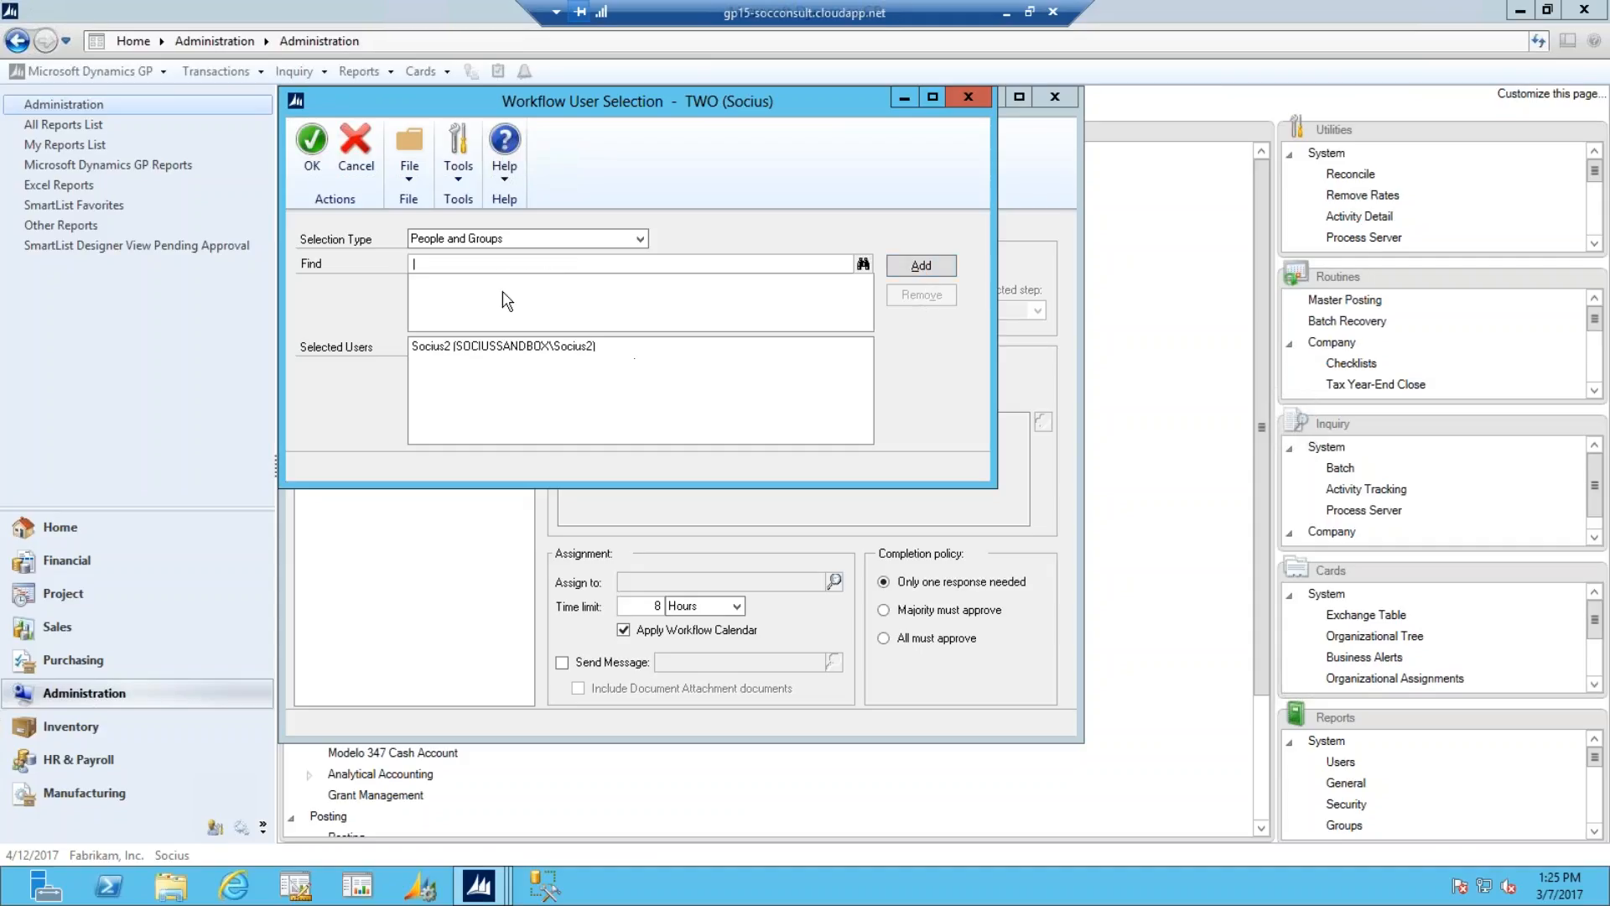
left_click(311, 141)
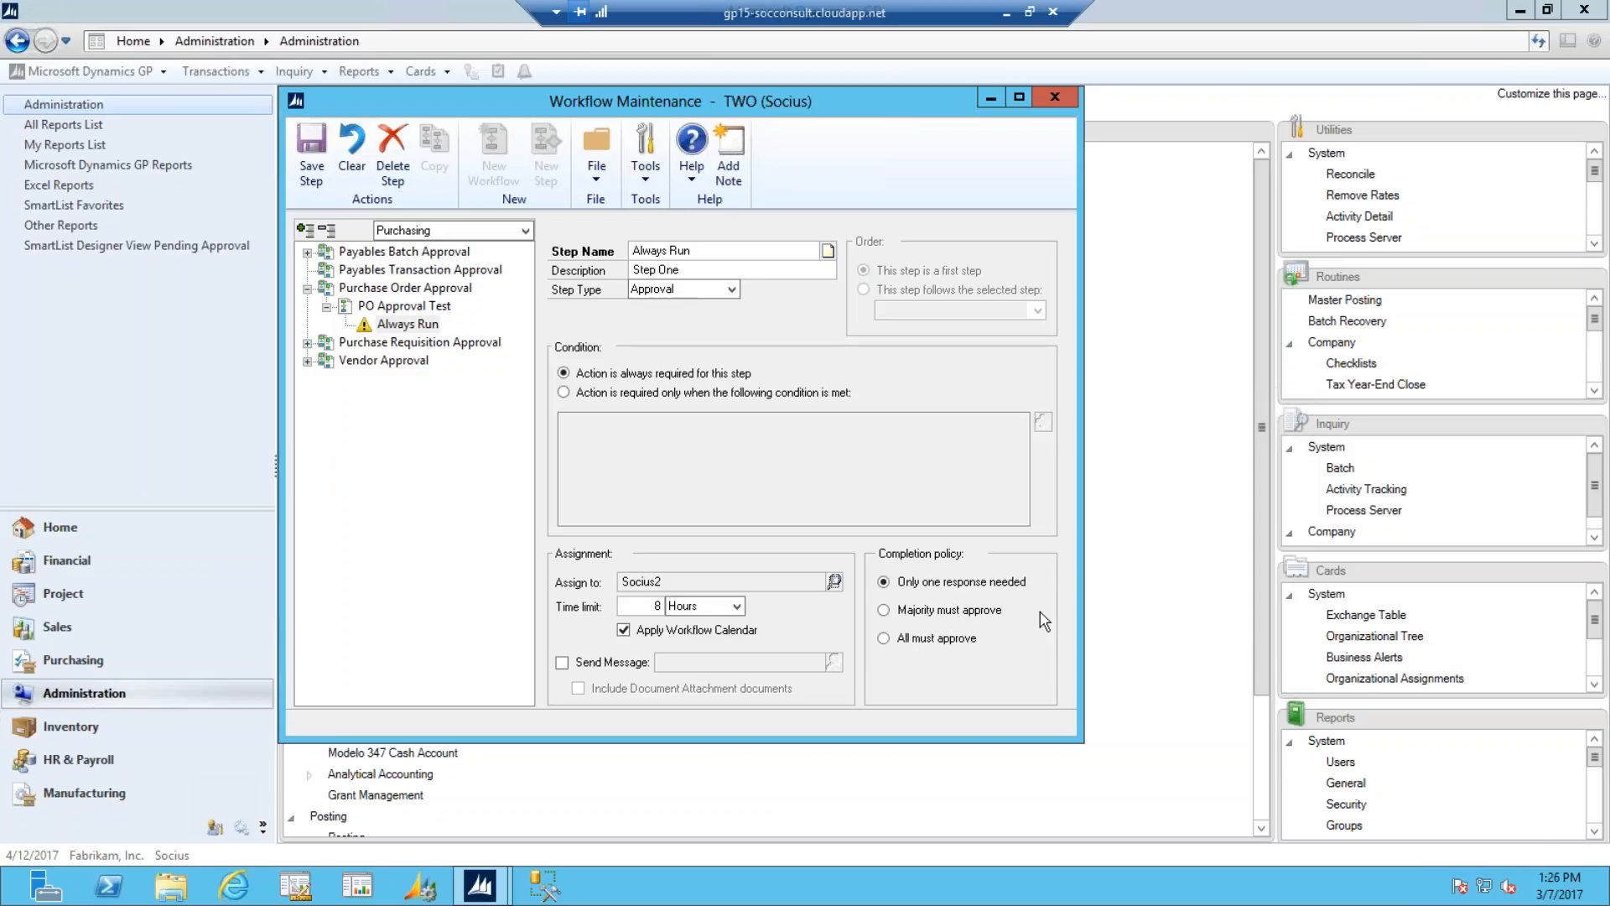
left_click(309, 163)
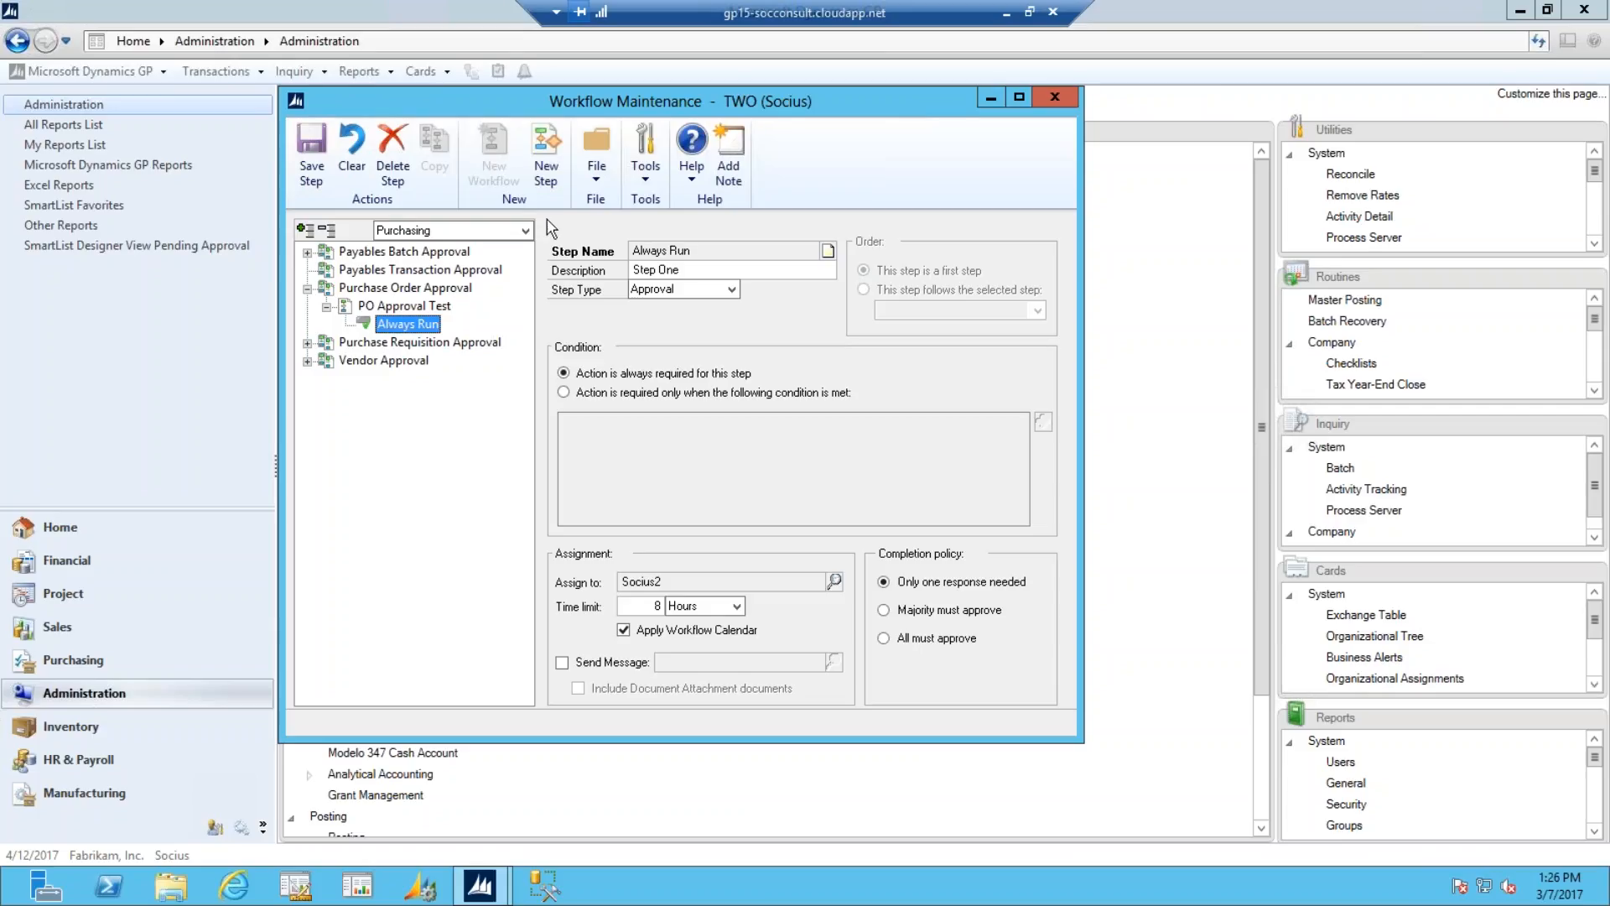
- Add an Approval step after Always Run, named Over 1000 with the description Step Two
left_click(546, 162)
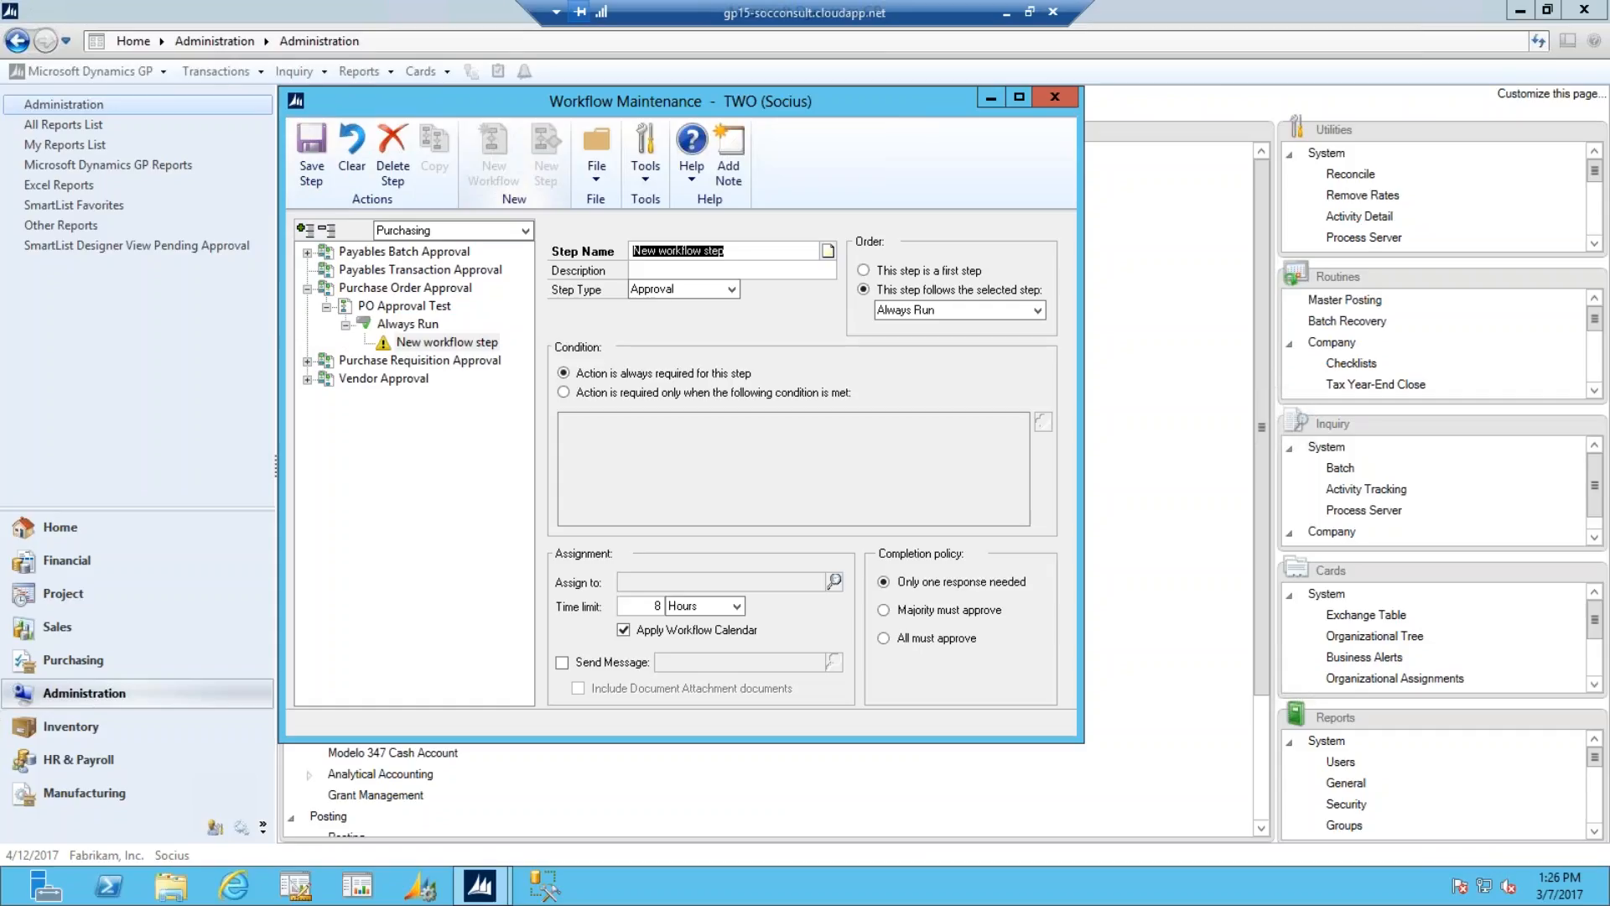
type("Over 1000")
key("Tab")
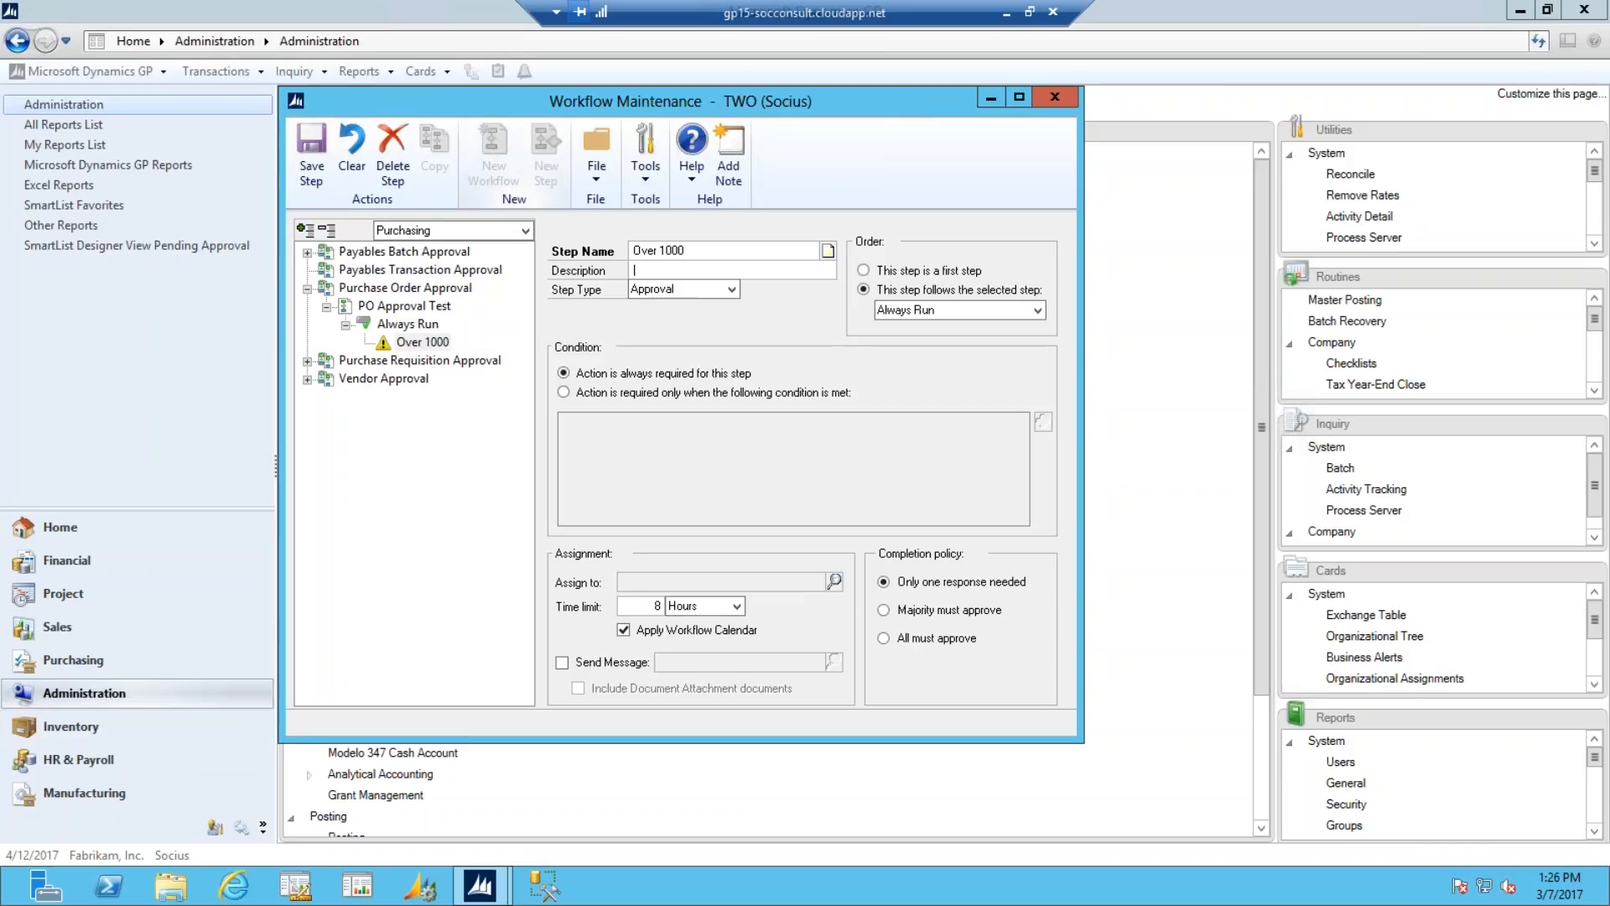
type("Step Two")
key("Tab")
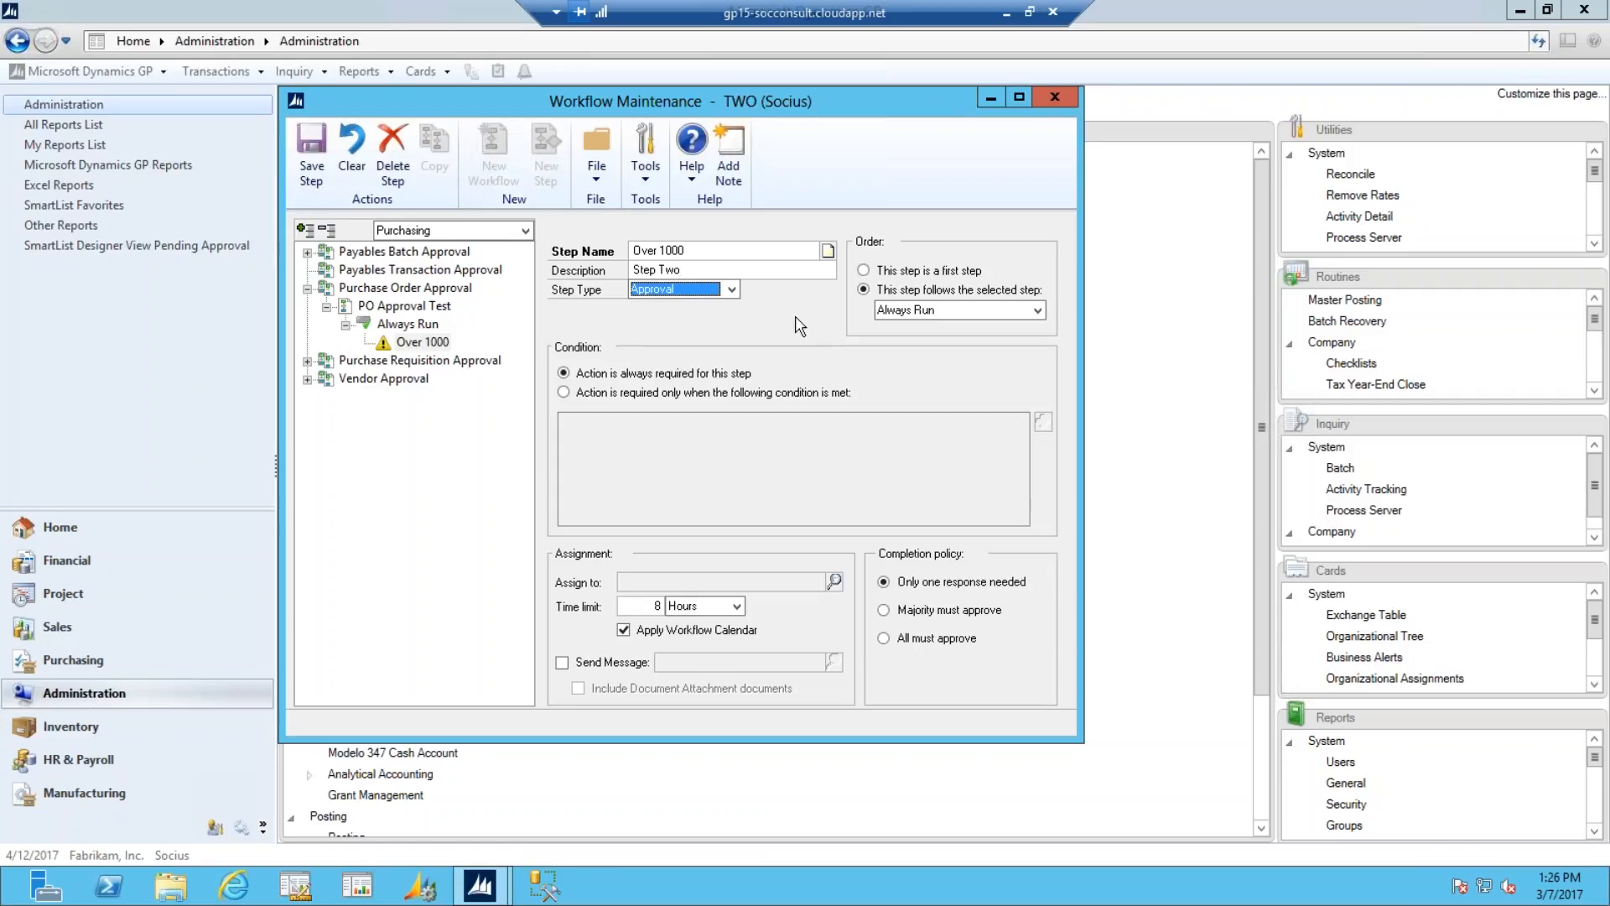
left_click(731, 289)
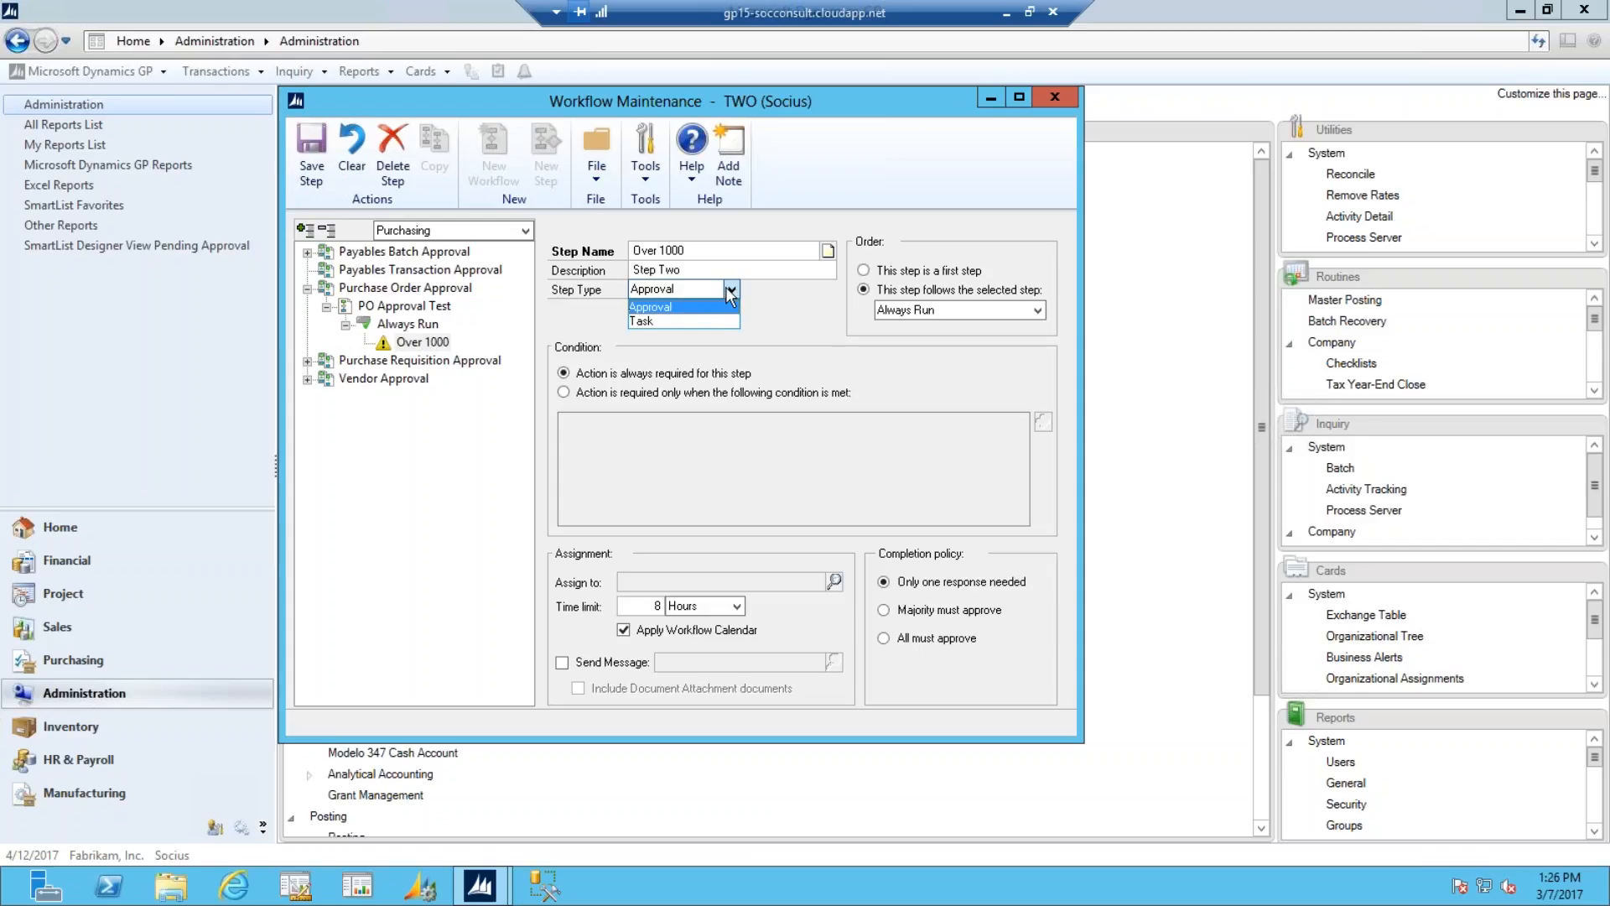
left_click(730, 289)
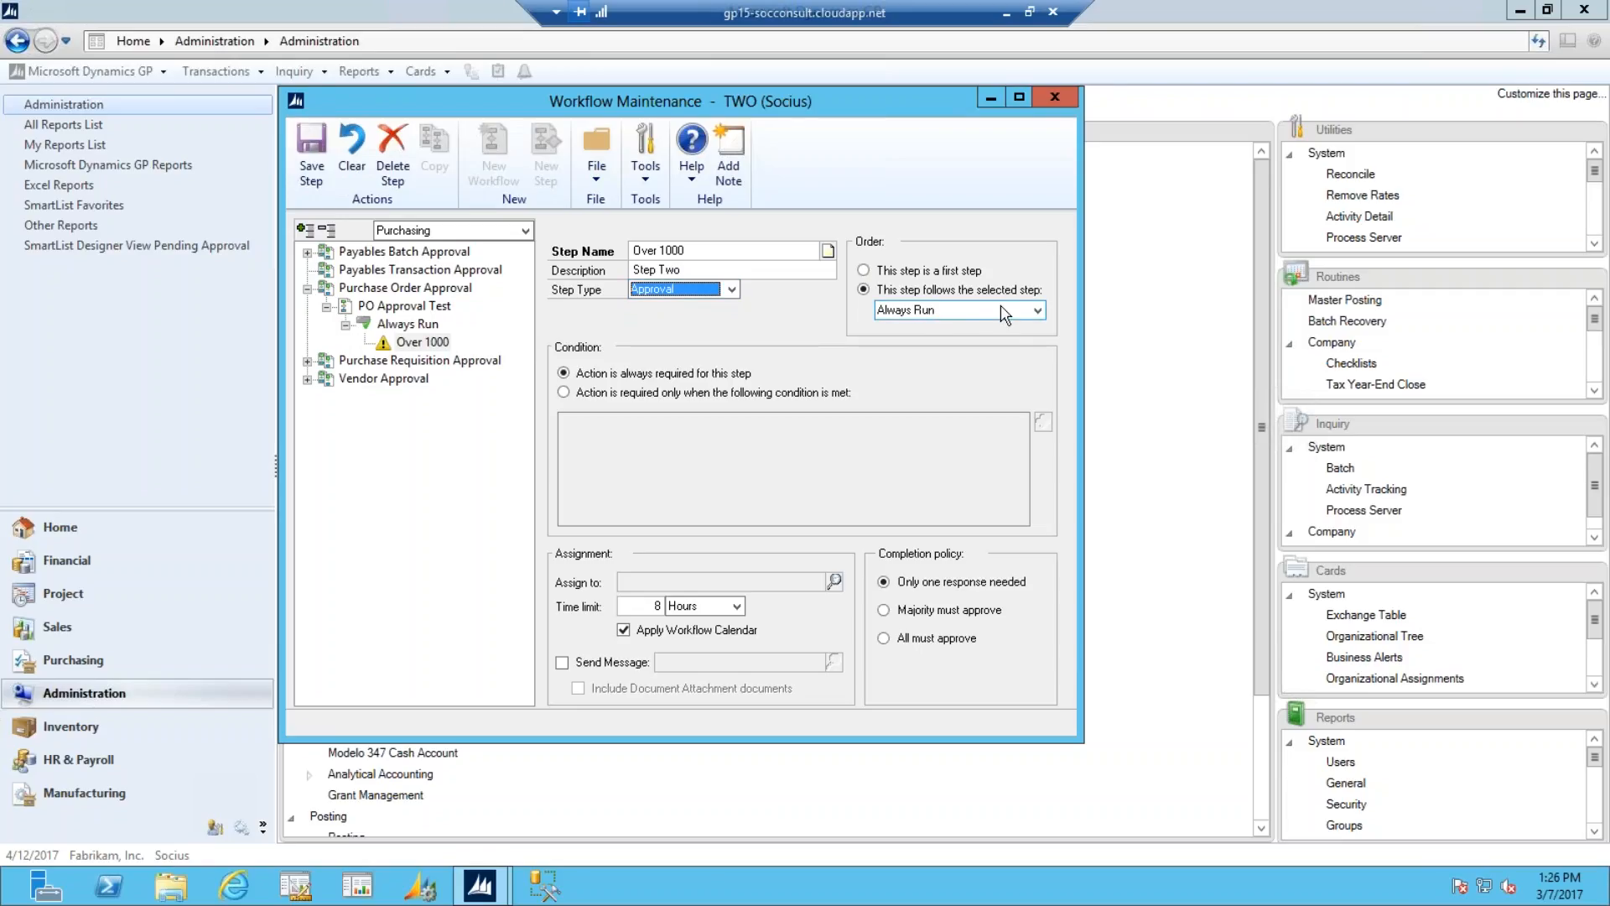
- Make the Over 1000 step required only under a condition and choose Purchase Order Work.Subtotal as the condition field
left_click(564, 394)
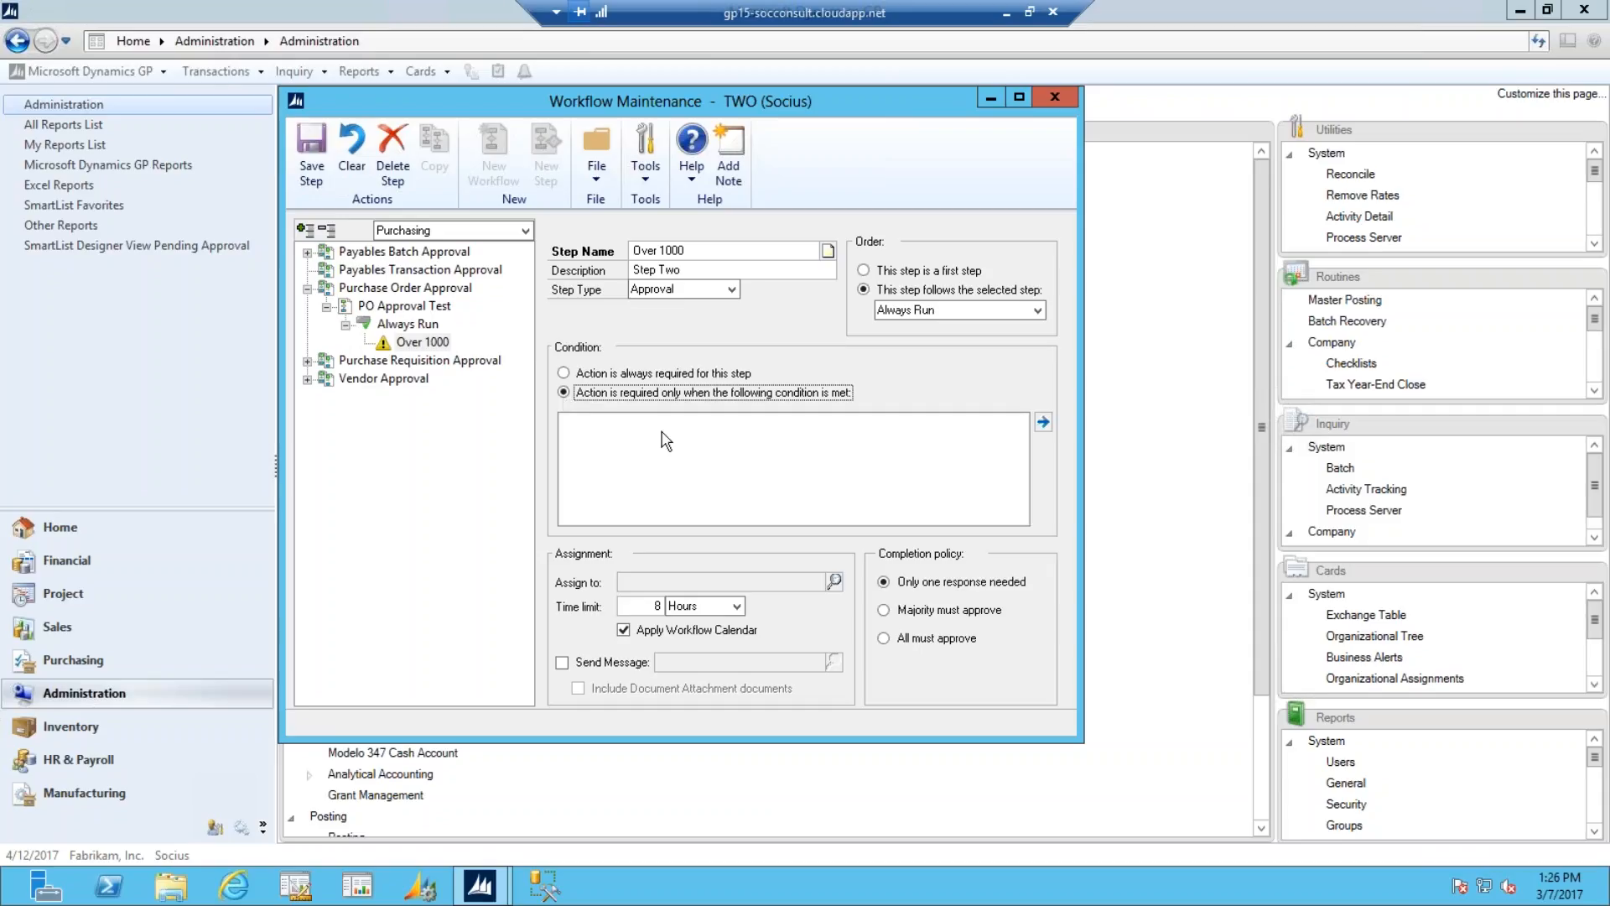
left_click(1044, 423)
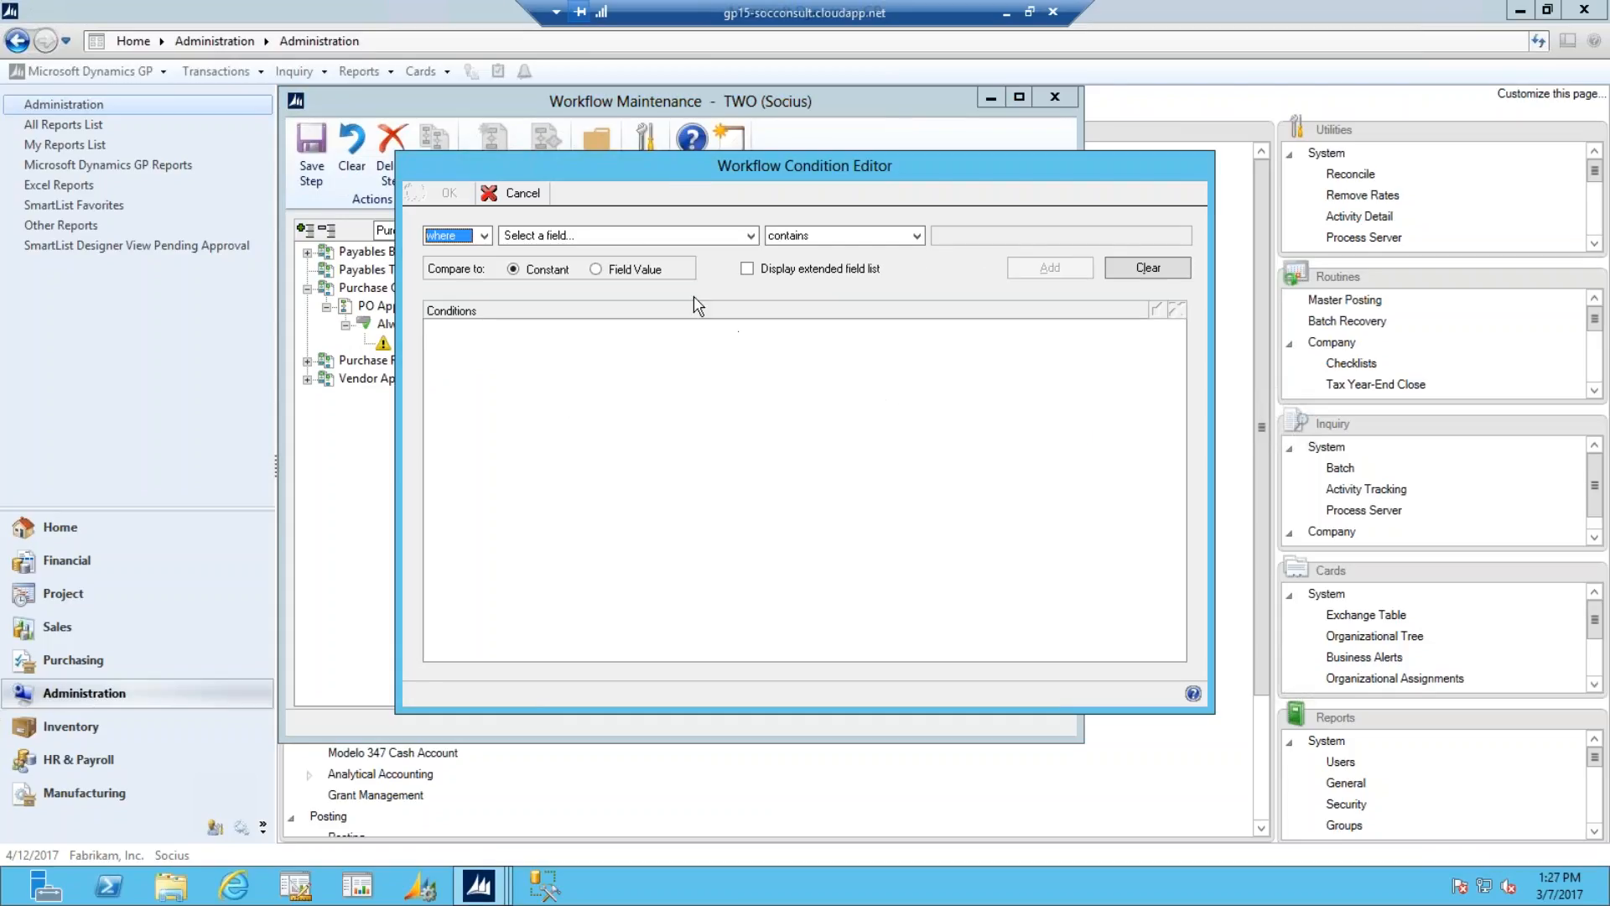
left_click(750, 235)
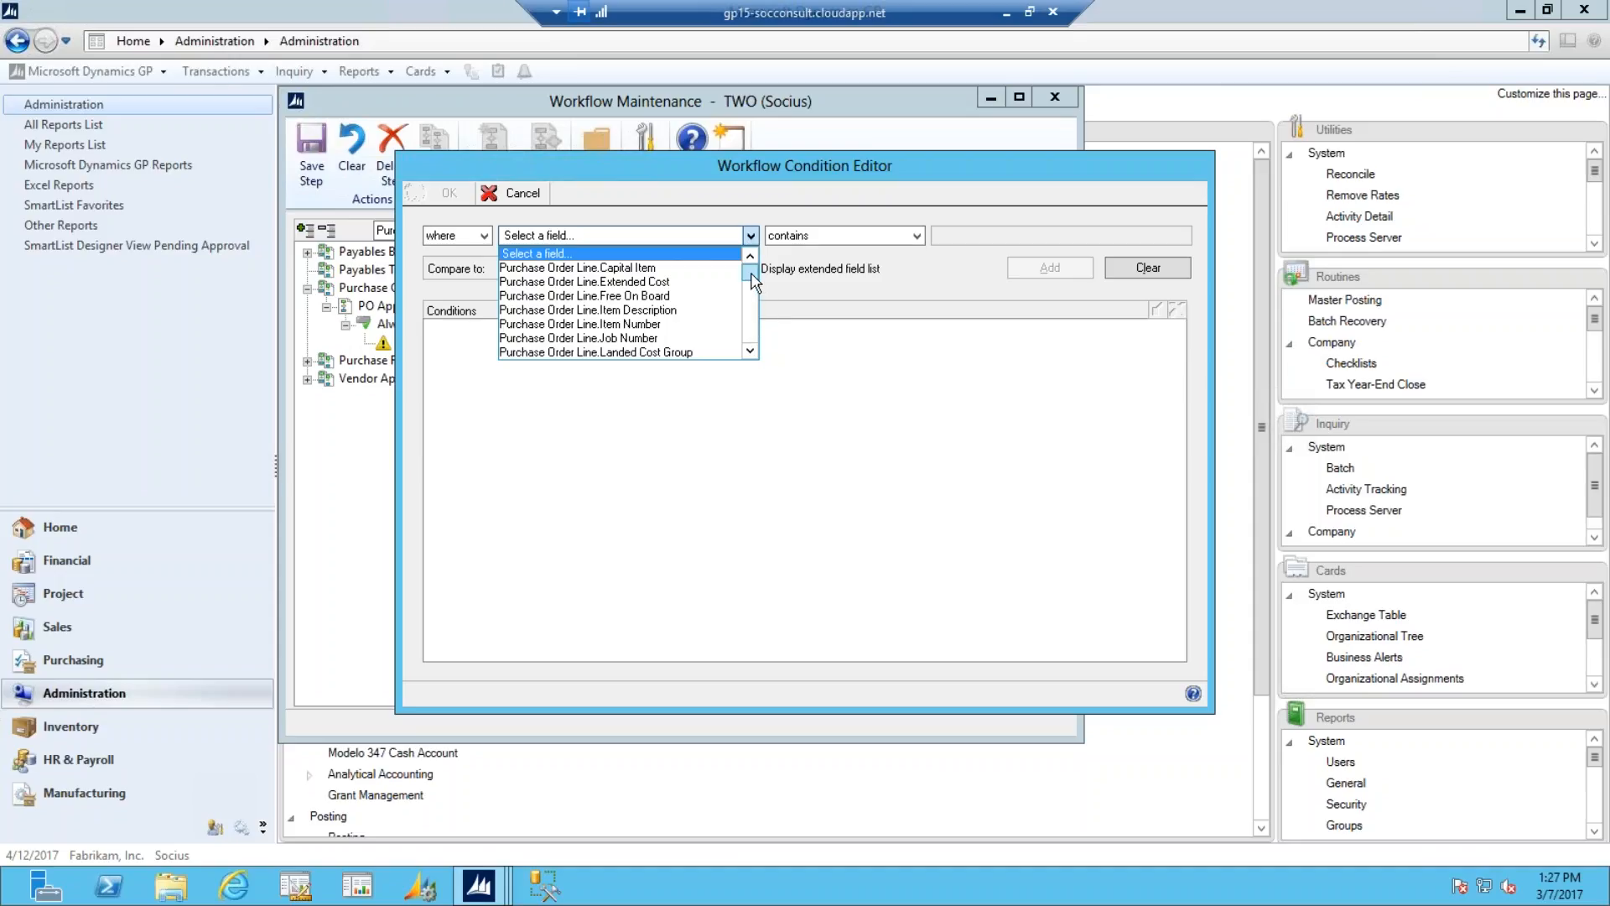
left_click_drag(751, 274, 742, 314)
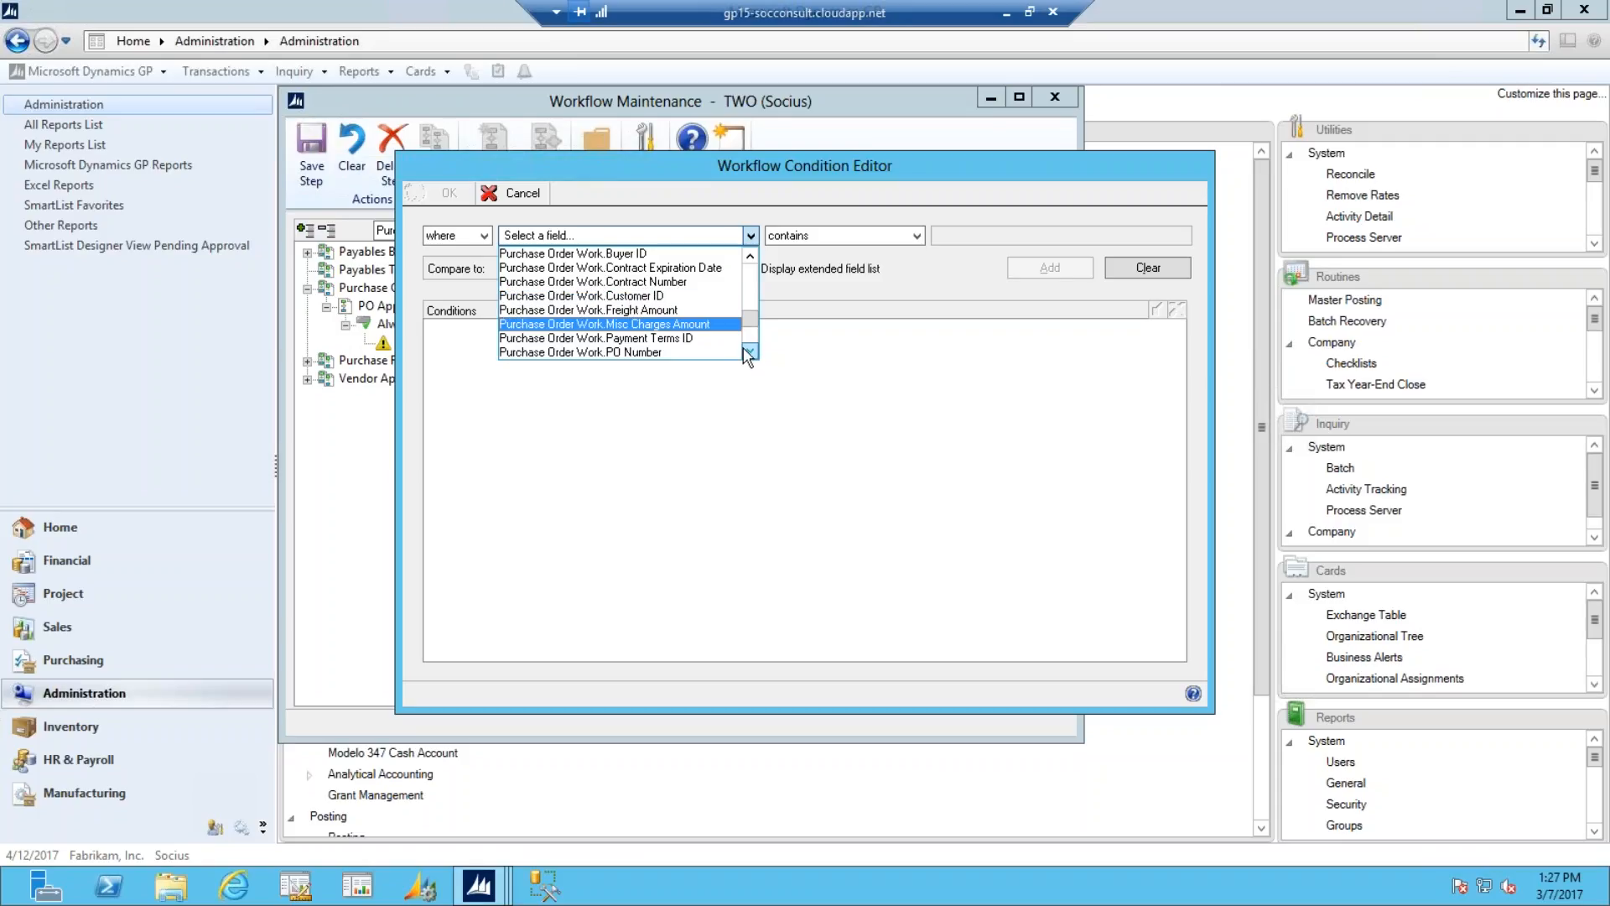
left_click(750, 352)
left_click(750, 352)
left_click(750, 353)
left_click(750, 353)
left_click(750, 353)
left_click(749, 353)
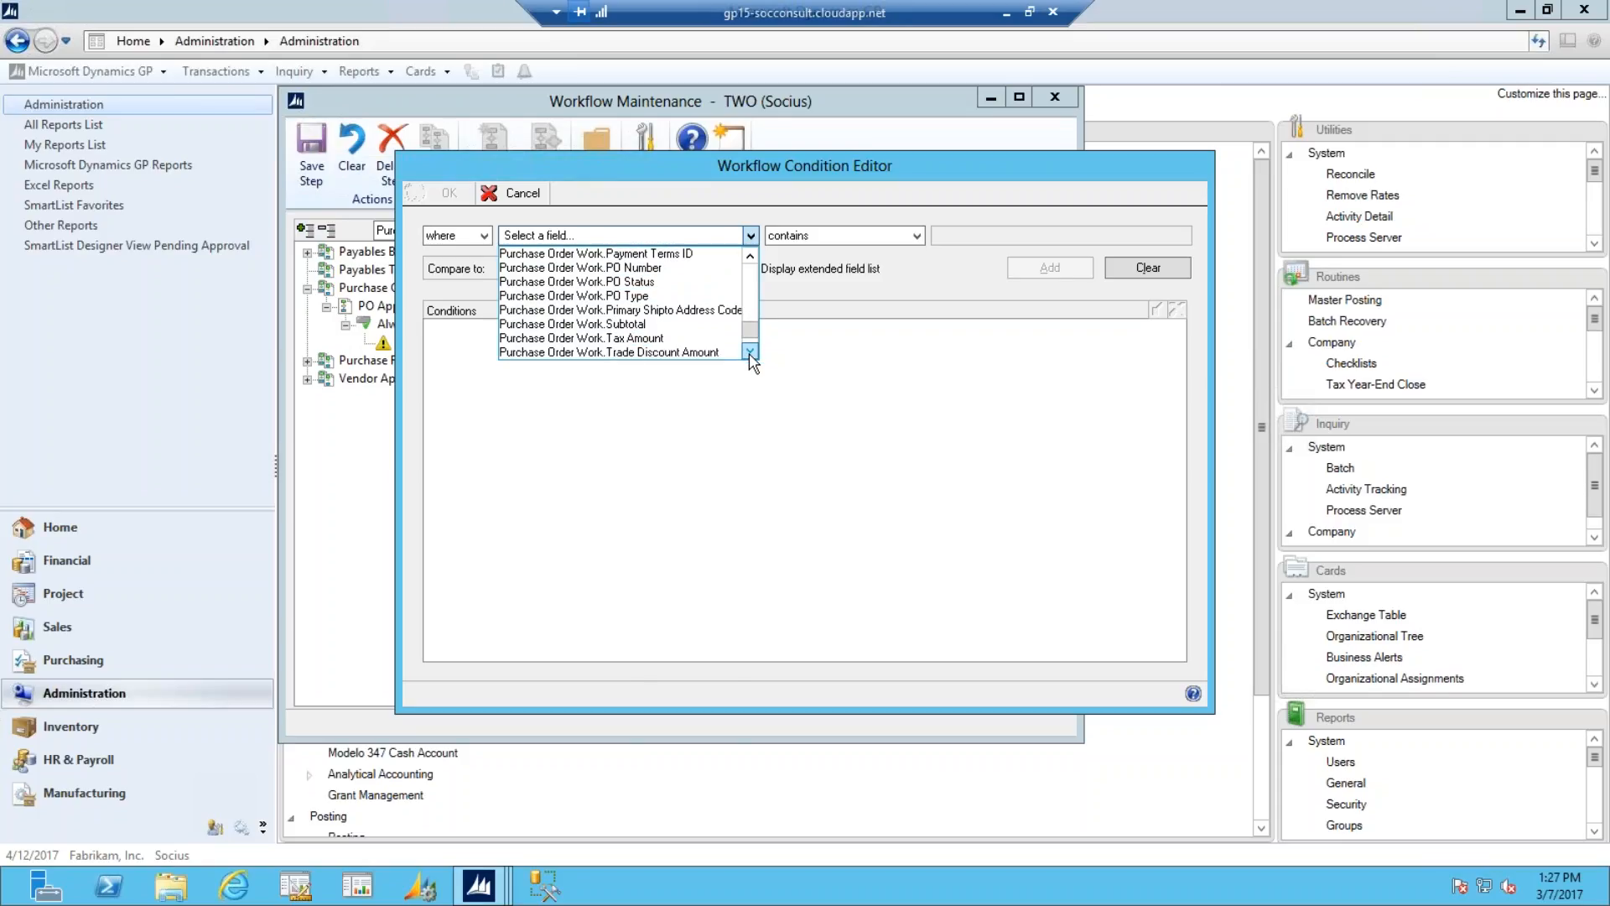
left_click(651, 325)
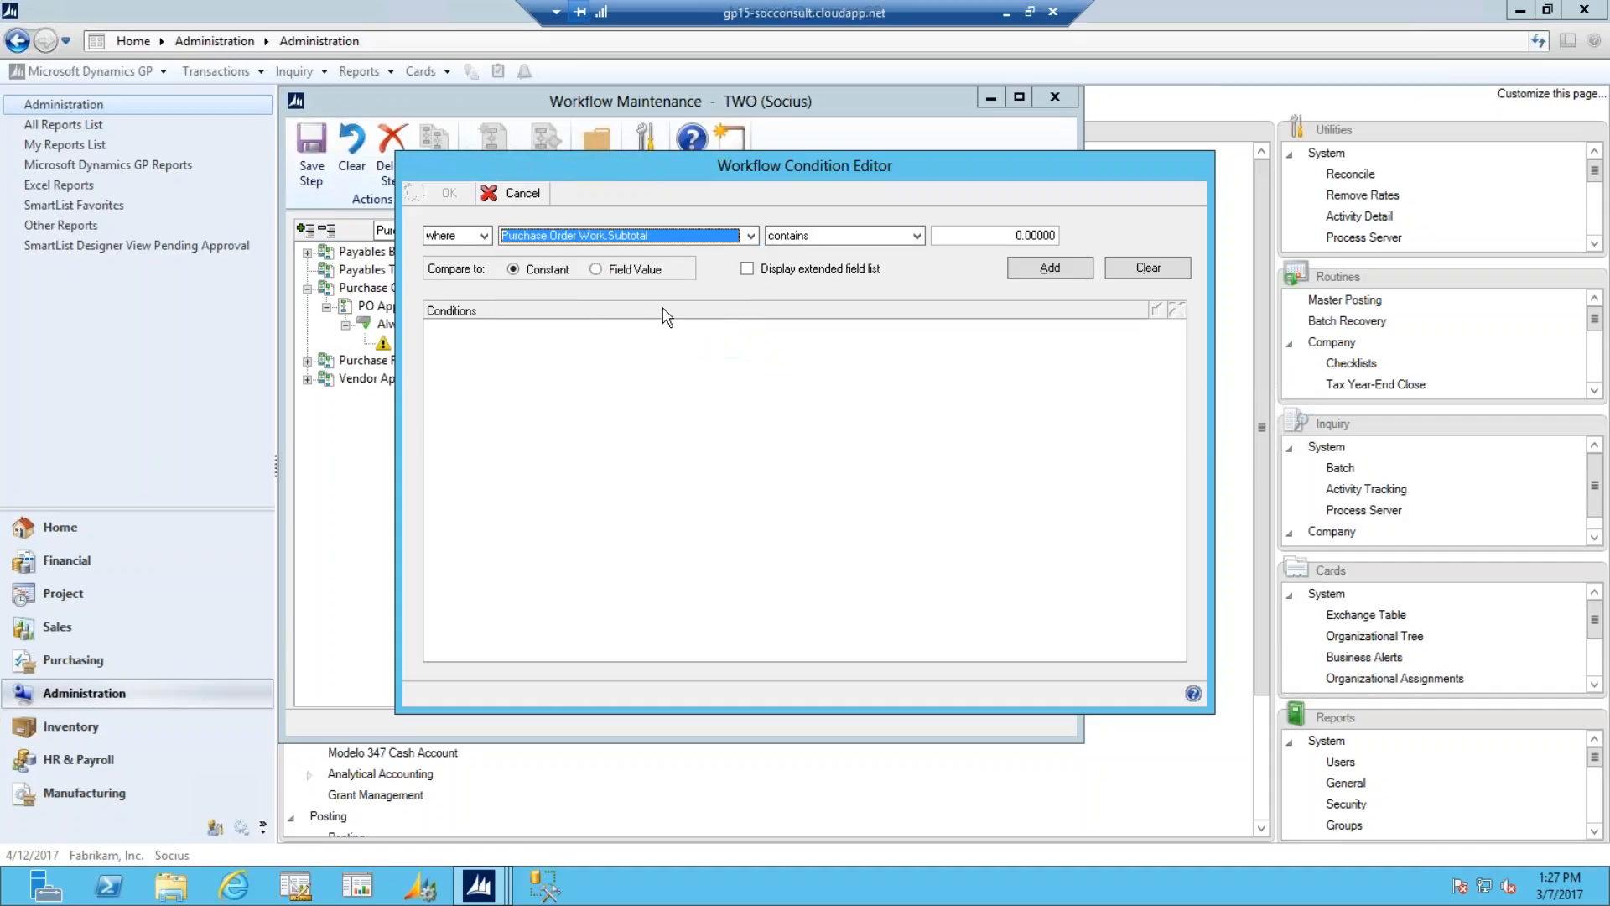
- Complete the subtotal condition with "is greater than and includes" 1000, add it, and accept it for the step
left_click(916, 236)
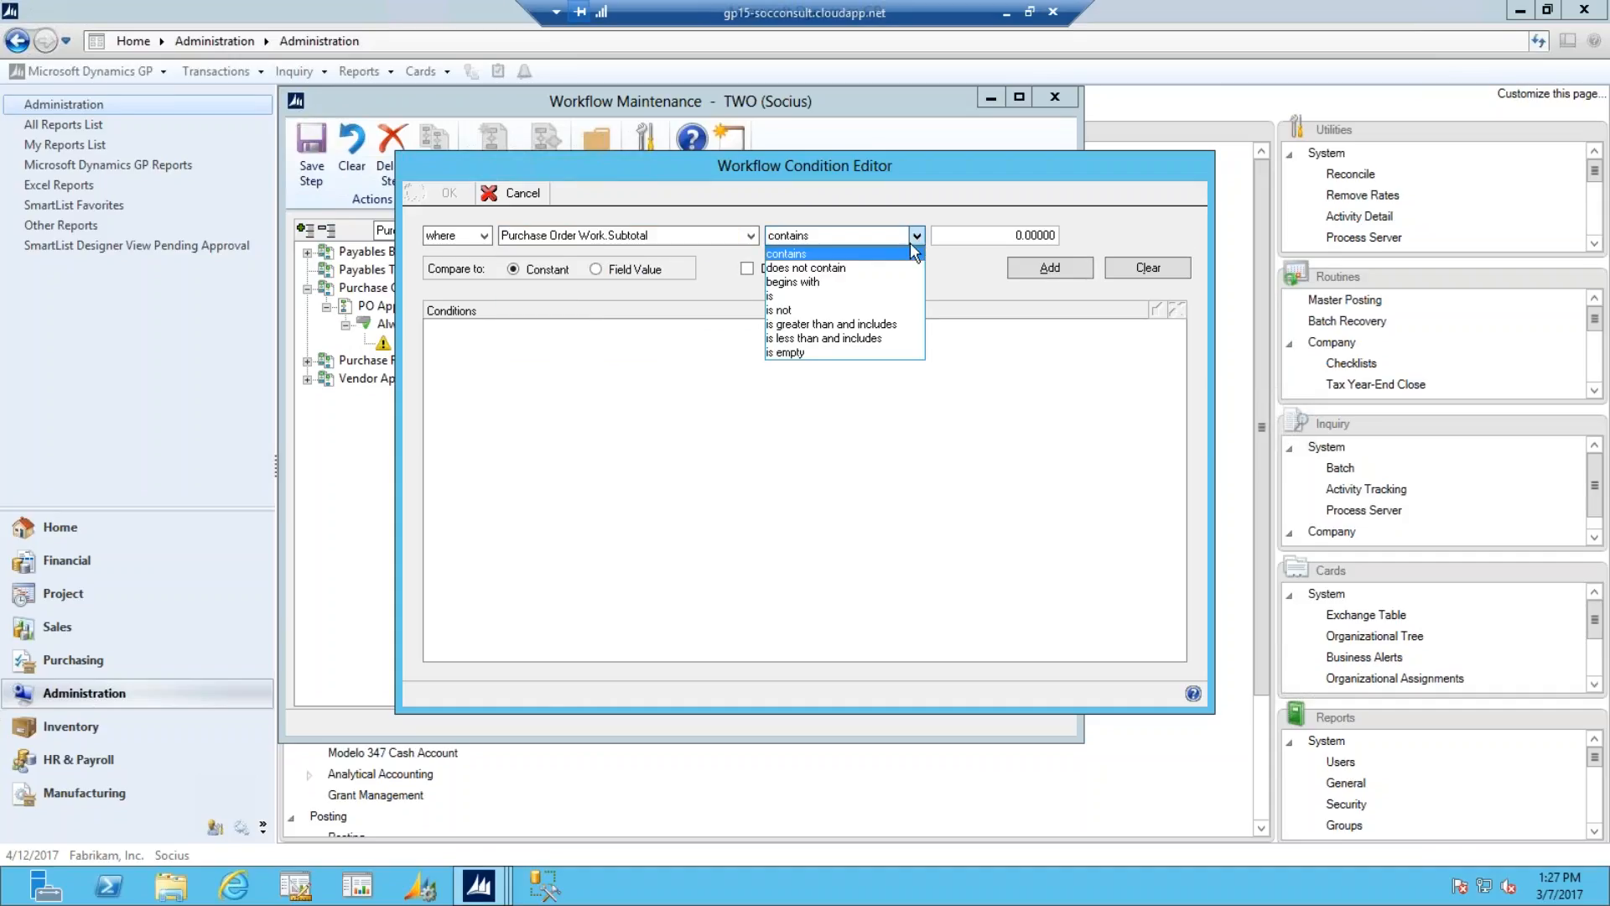
left_click(879, 325)
left_click(1027, 233)
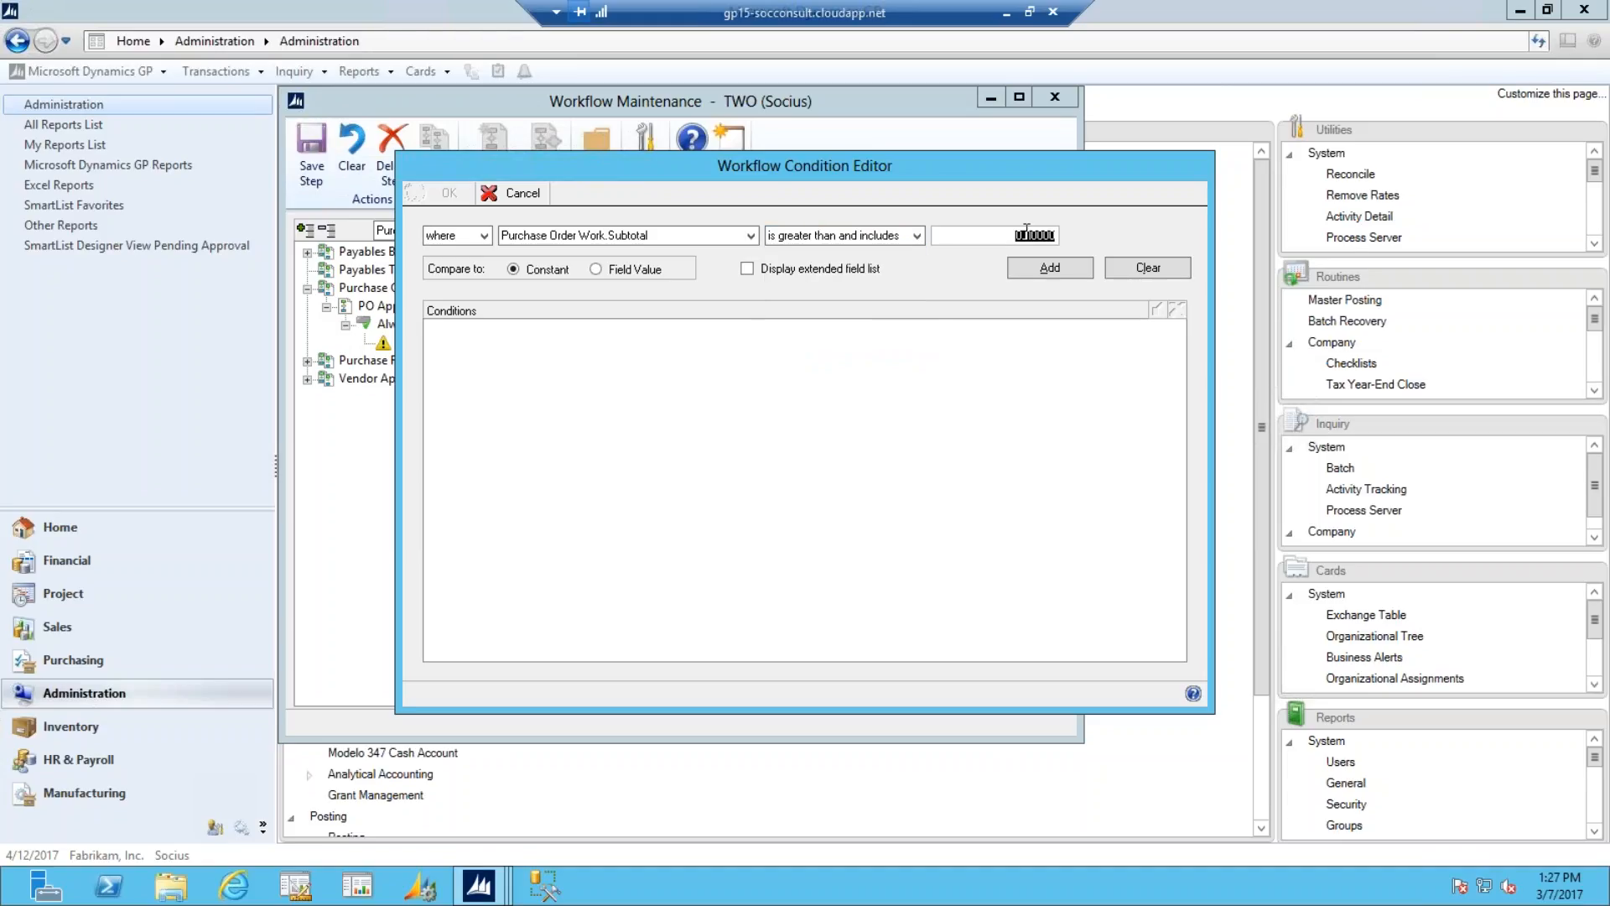
type("1000")
left_click(1039, 279)
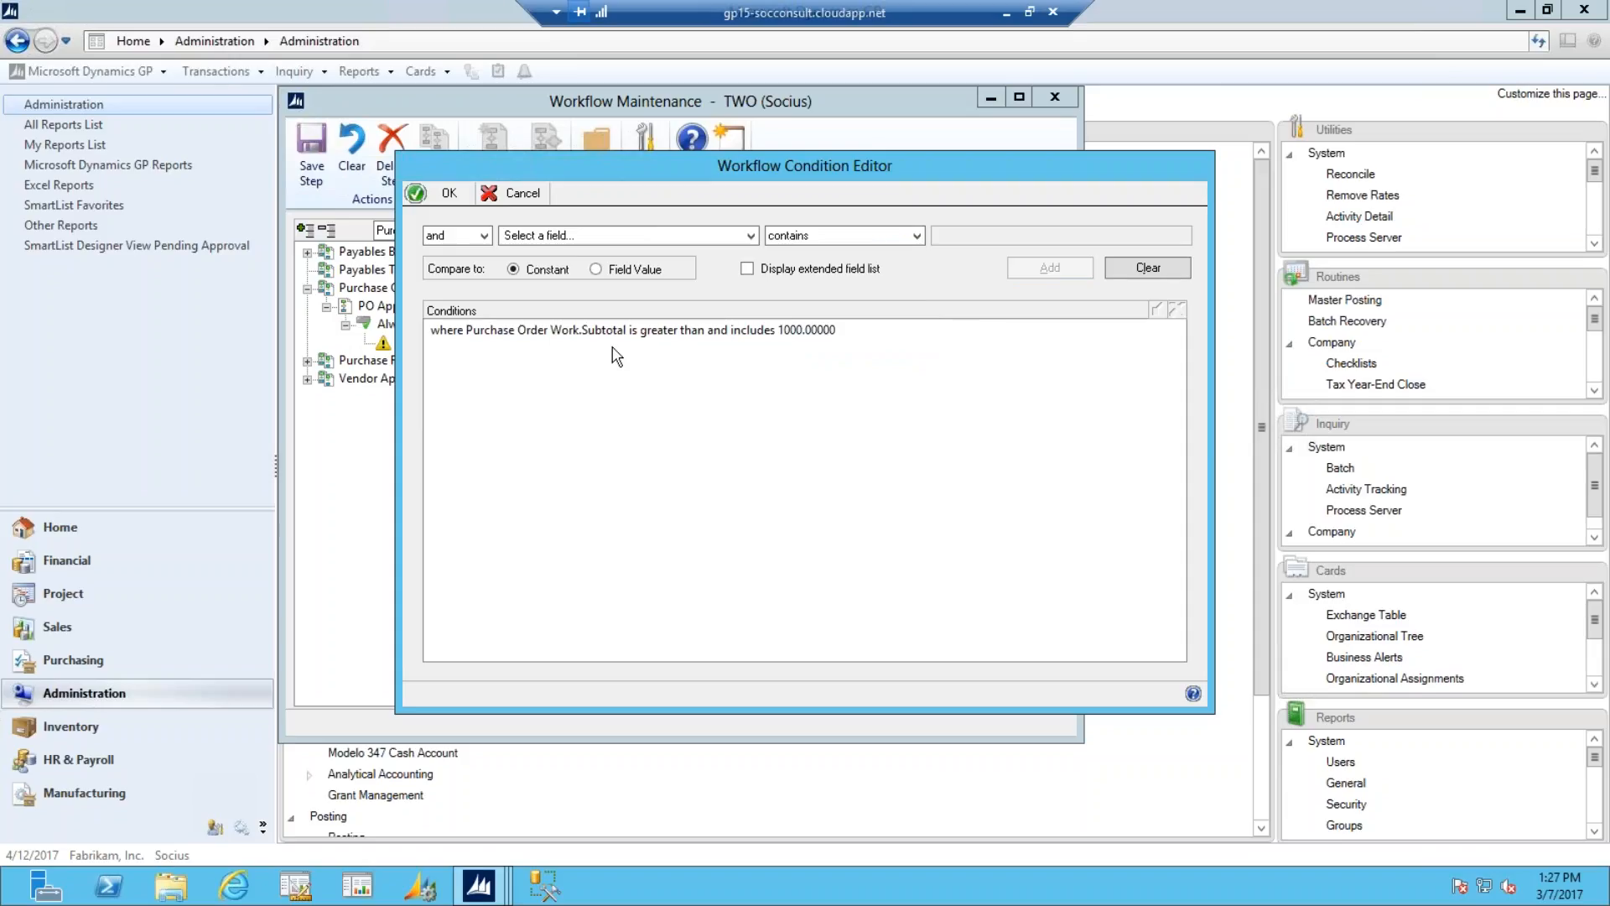
left_click(443, 197)
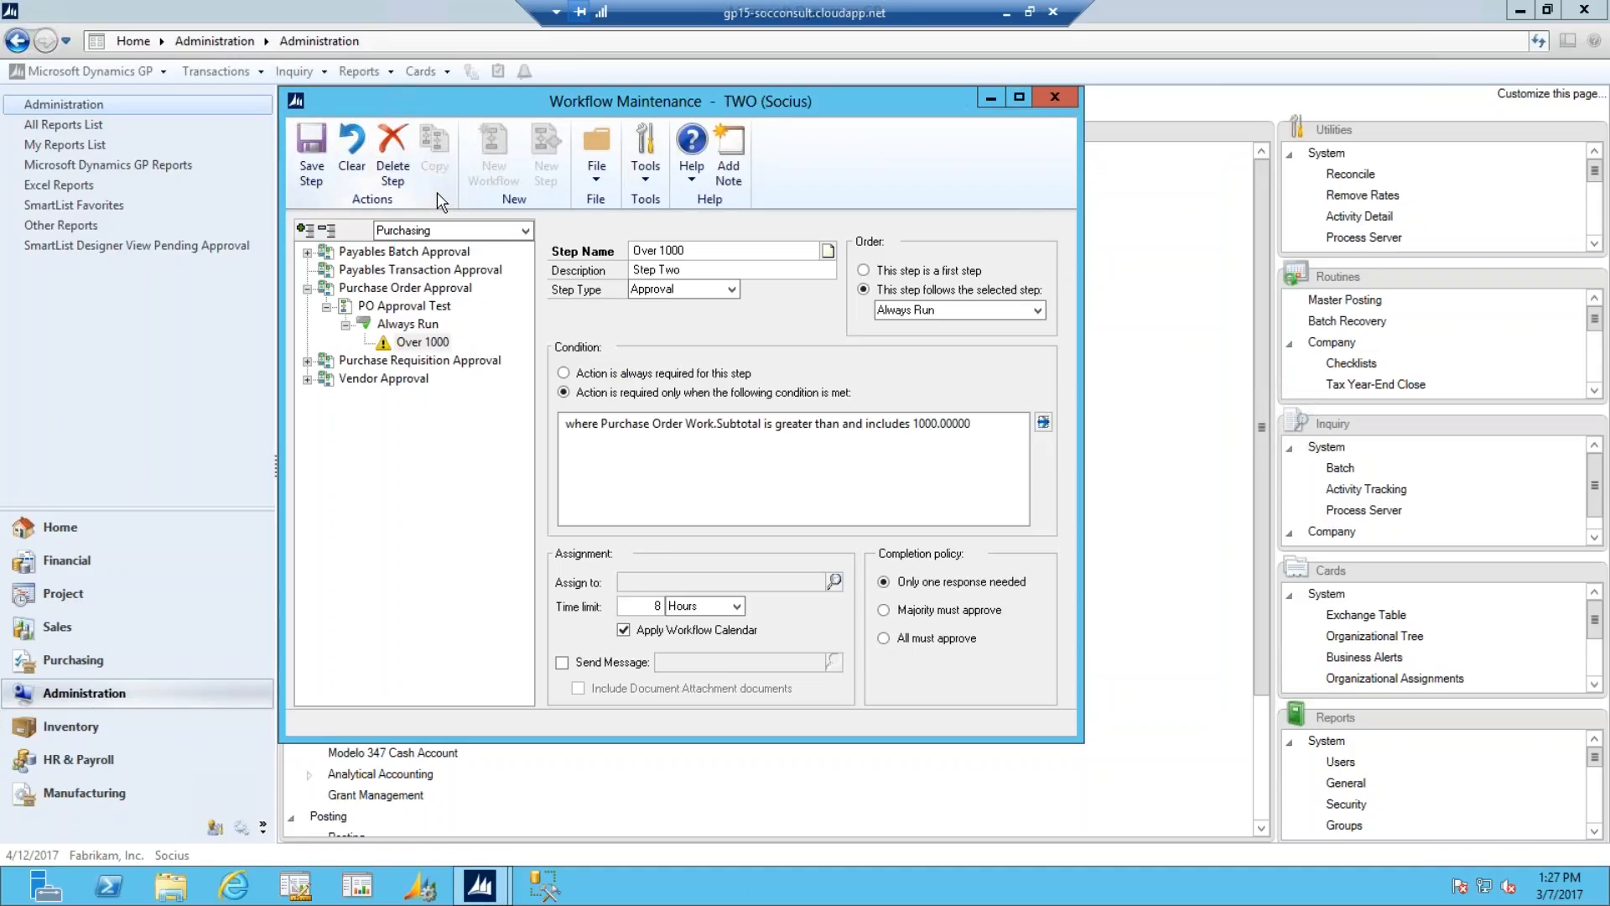
- Assign the Over 1000 step to the user Socius3 and save the step
left_click(834, 581)
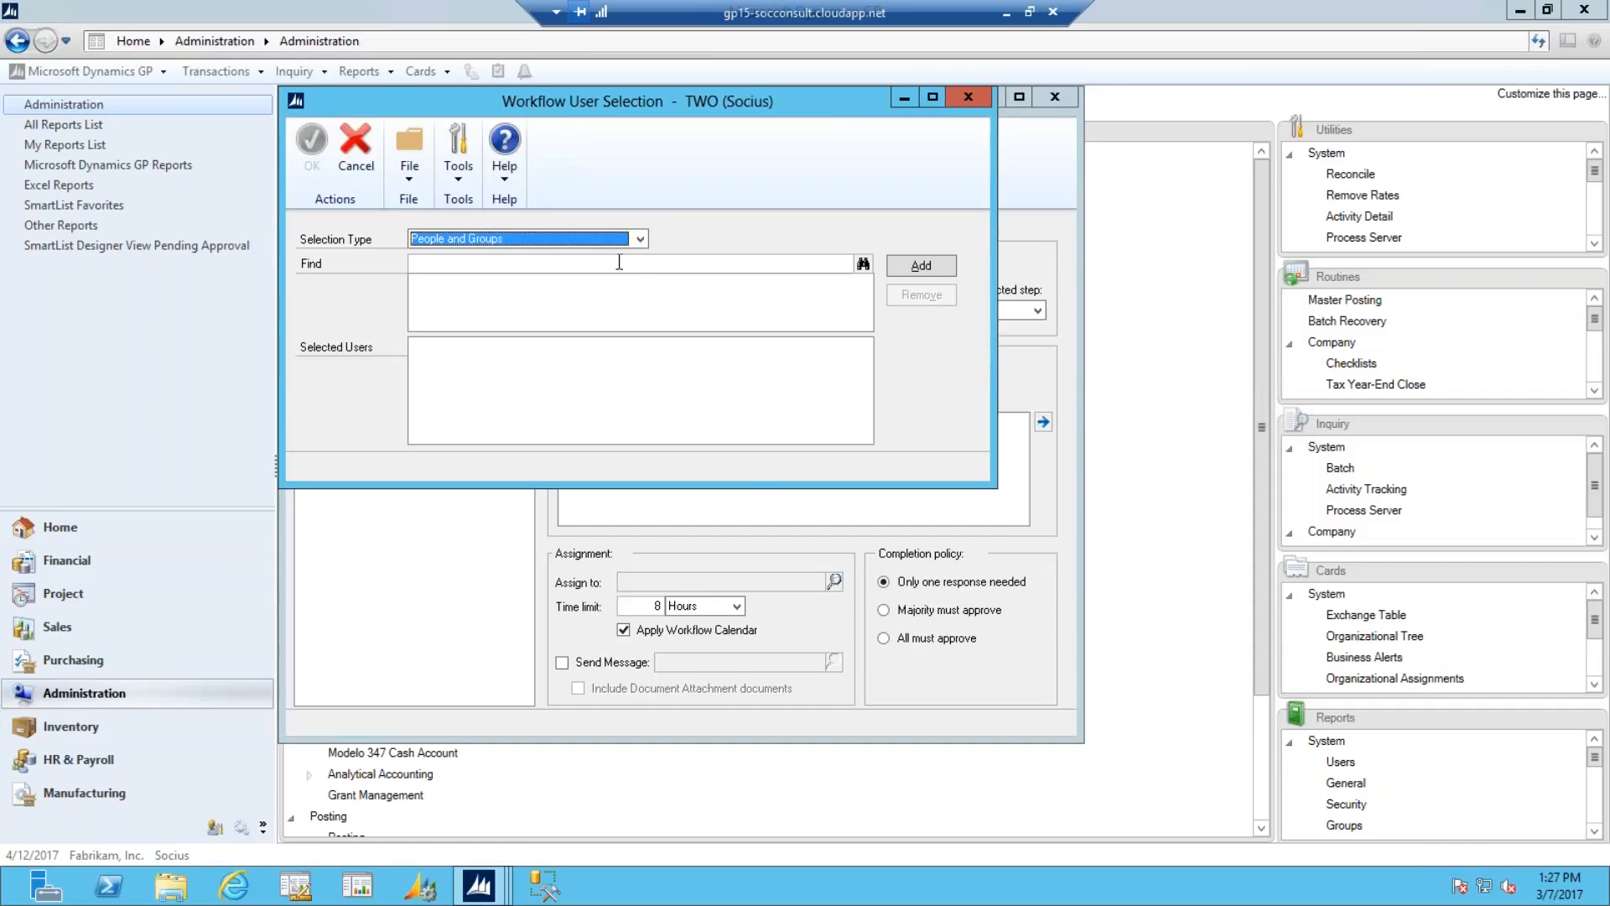
left_click(619, 263)
type("socius")
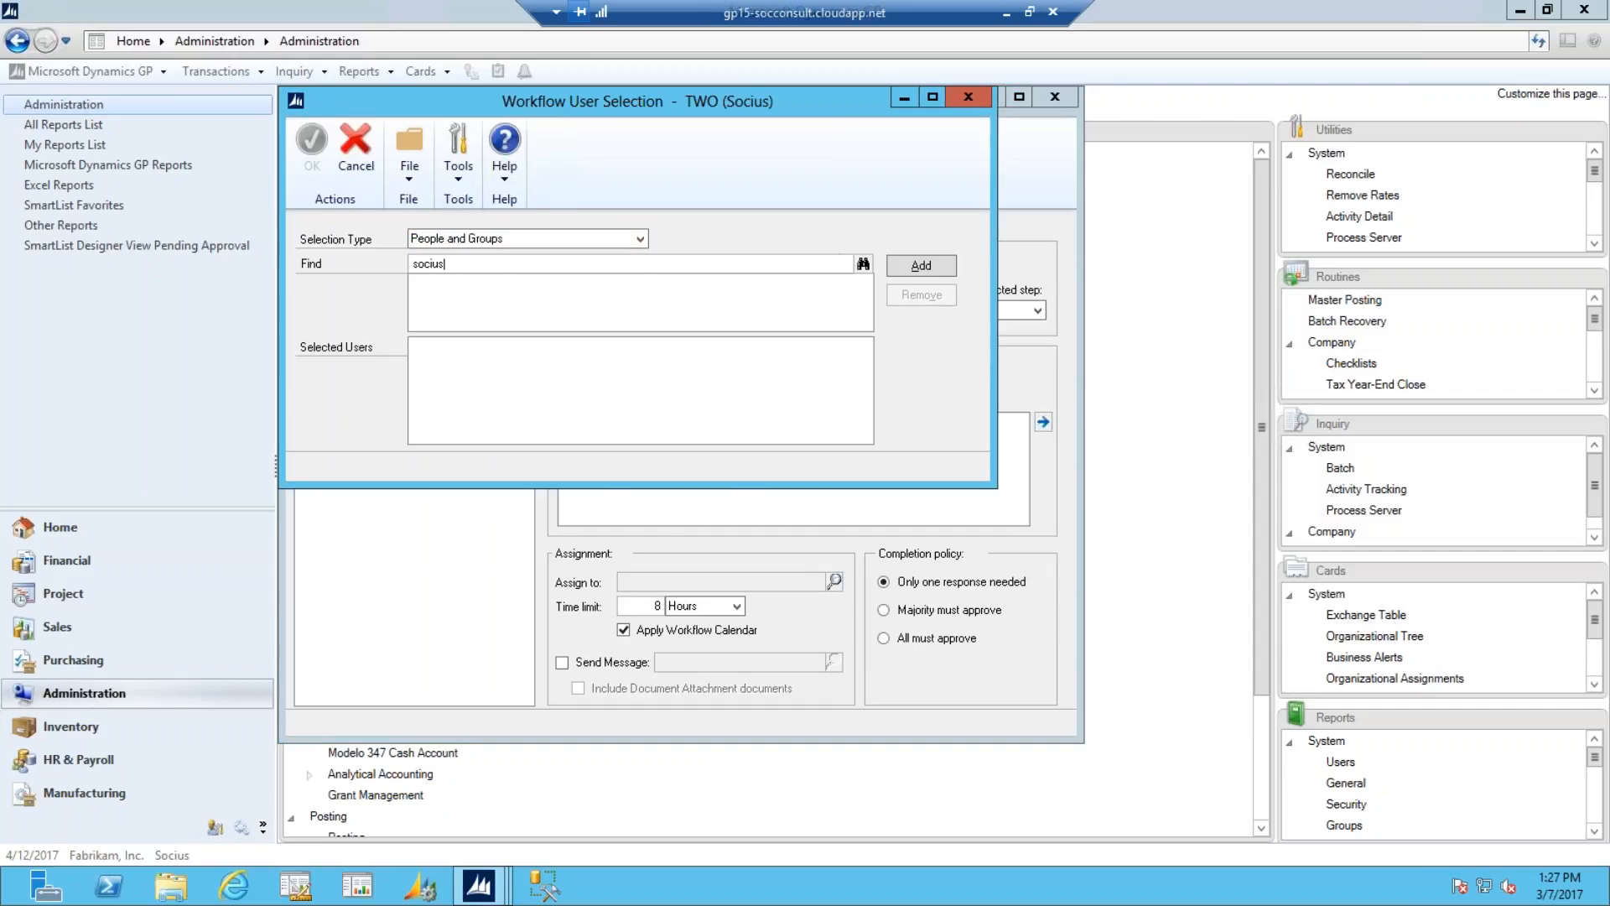
type("3")
key("Tab")
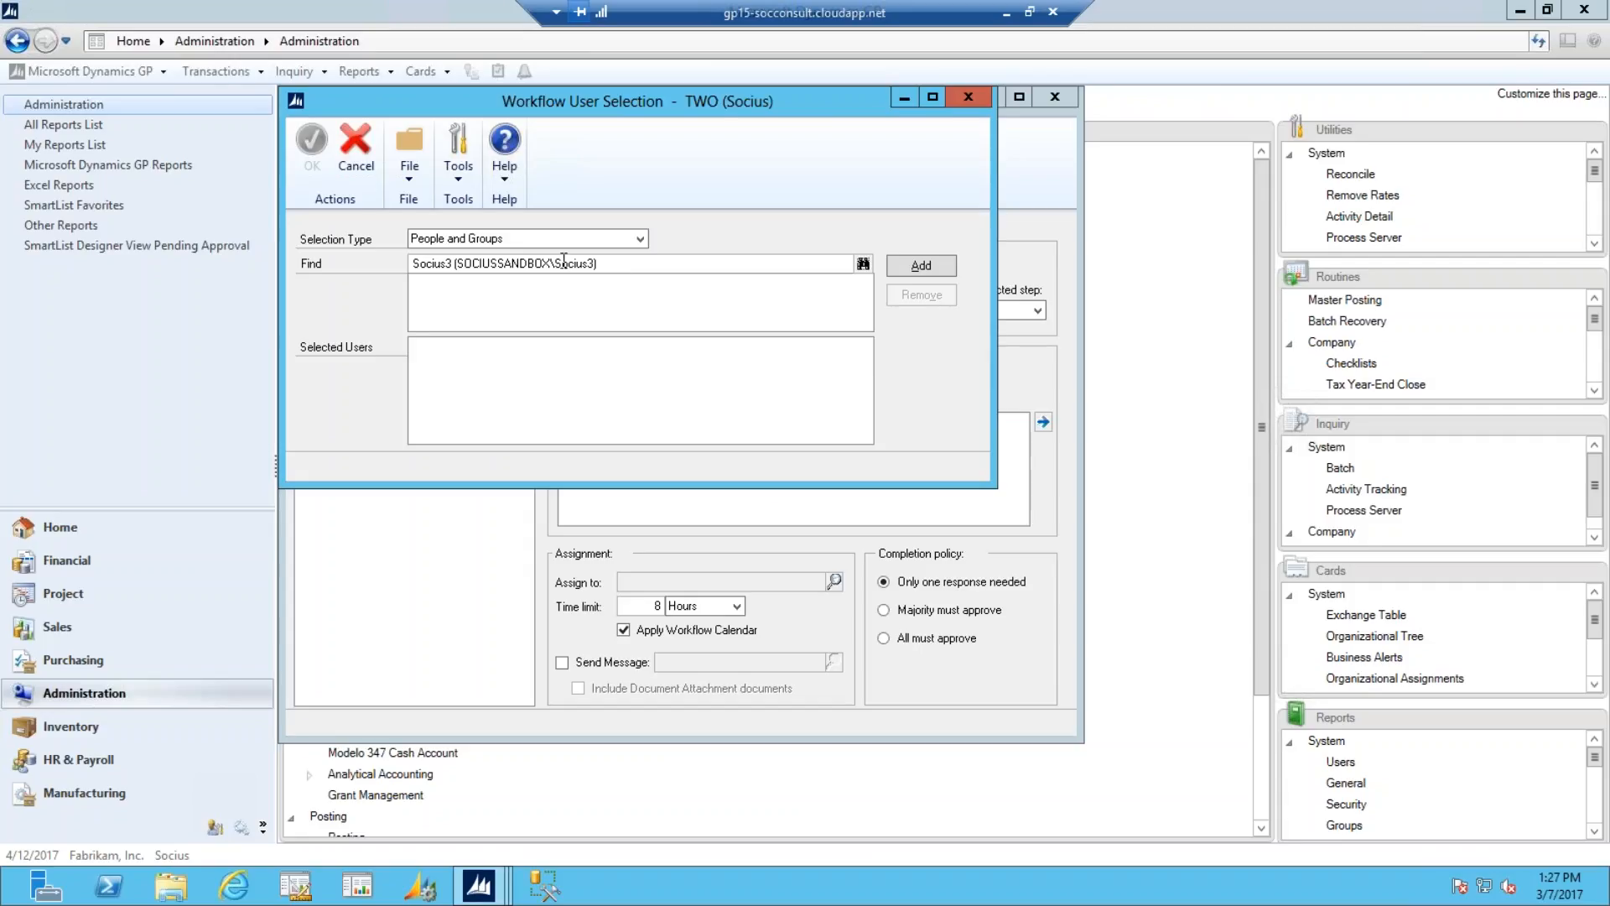
left_click(913, 275)
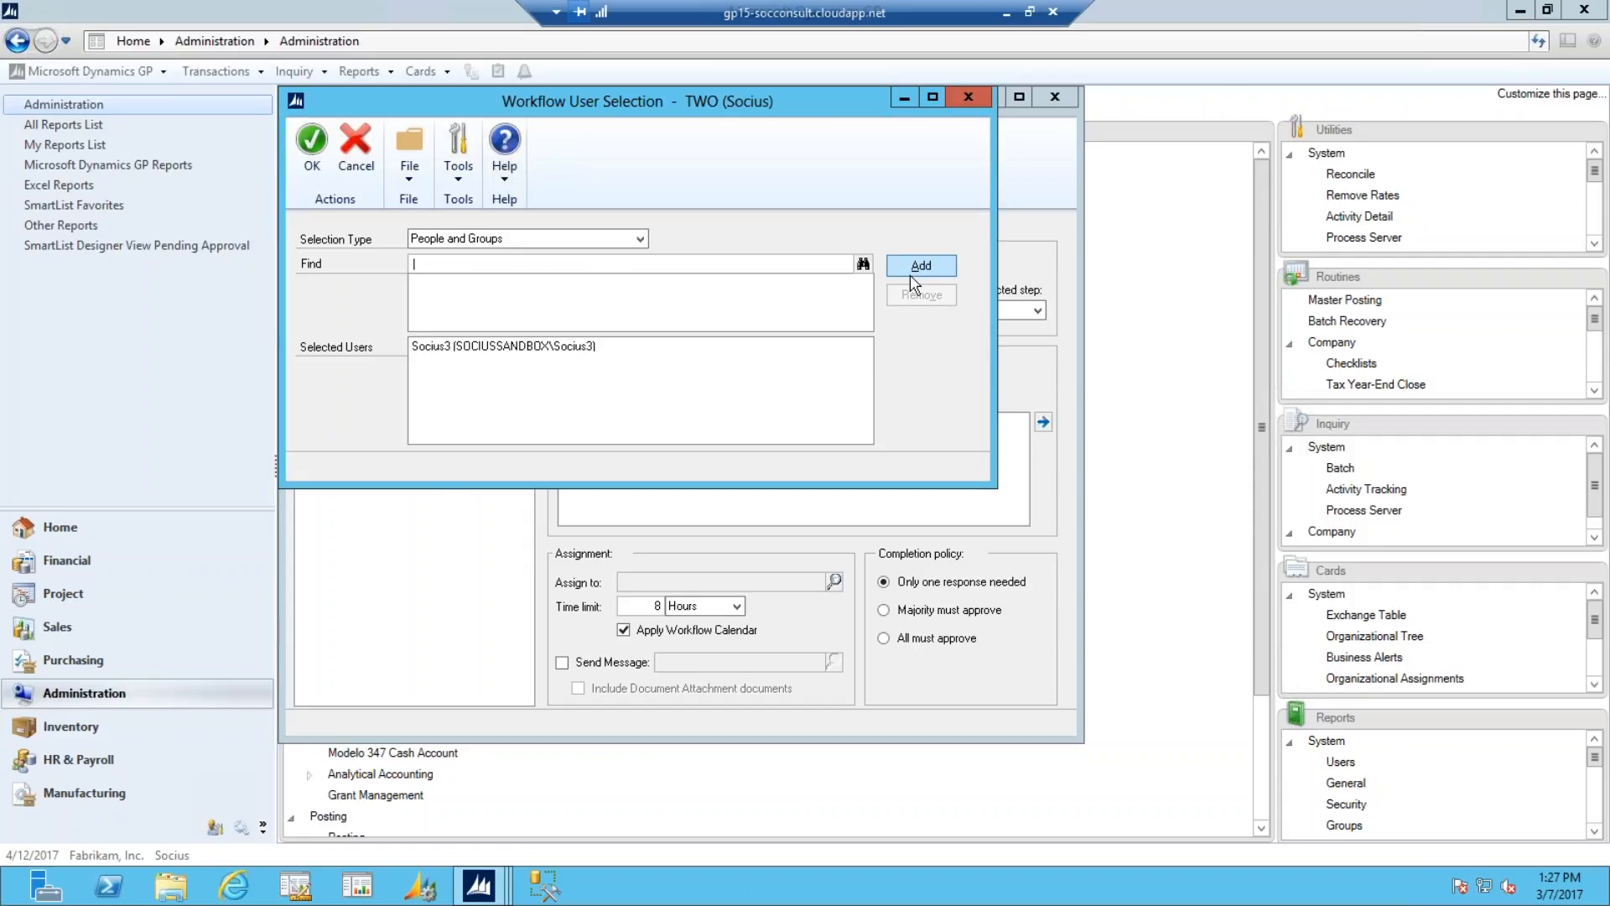
left_click(314, 155)
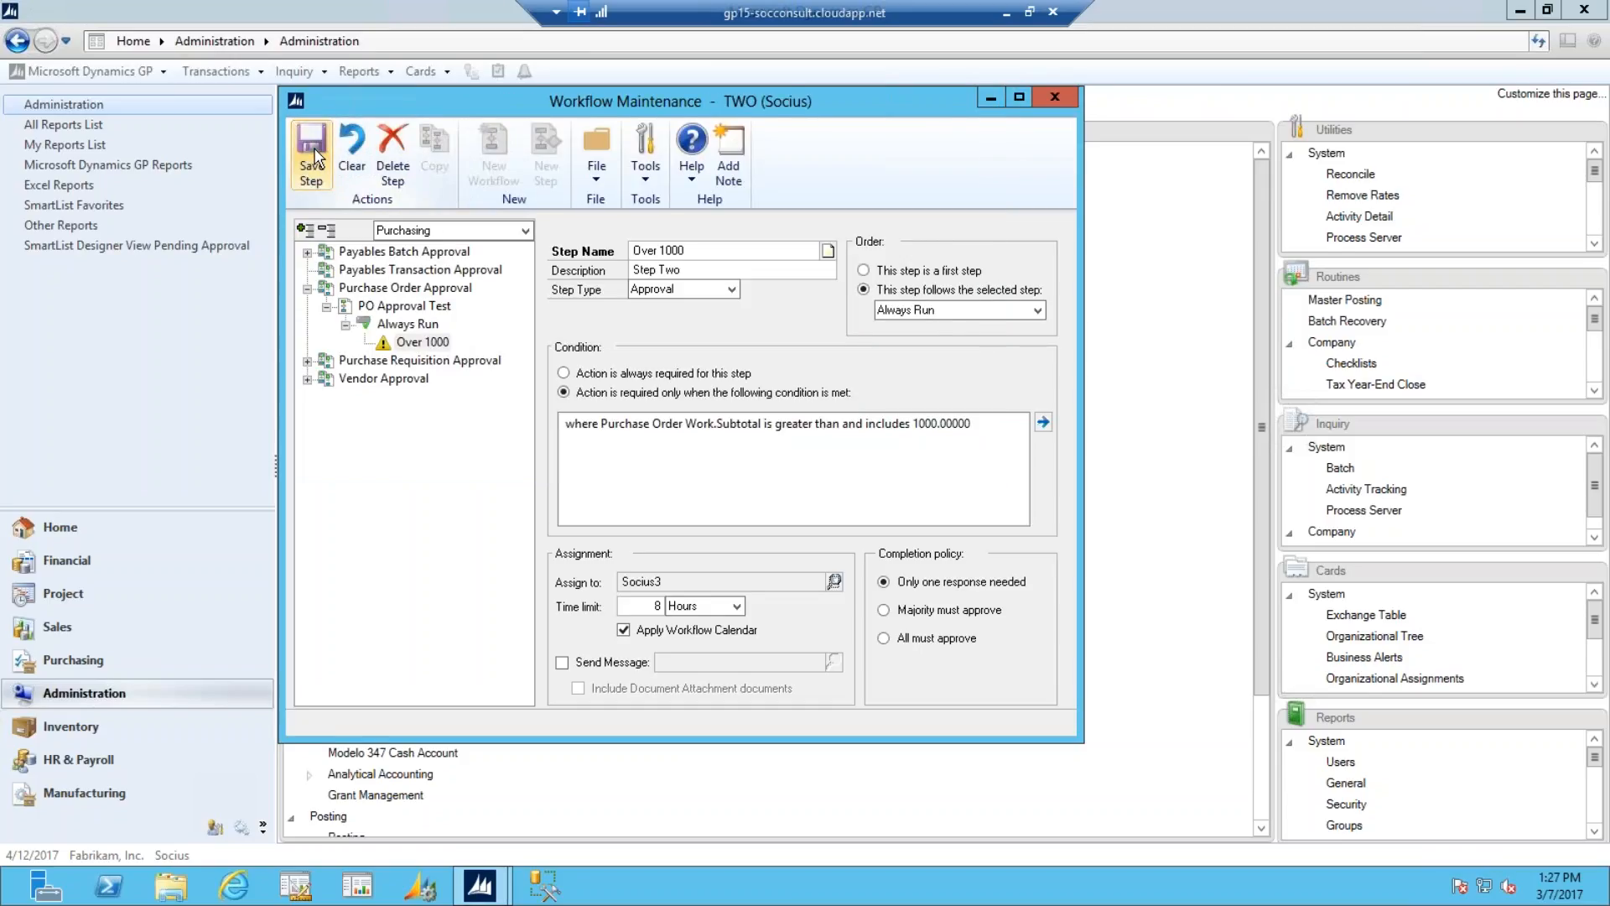
left_click(307, 149)
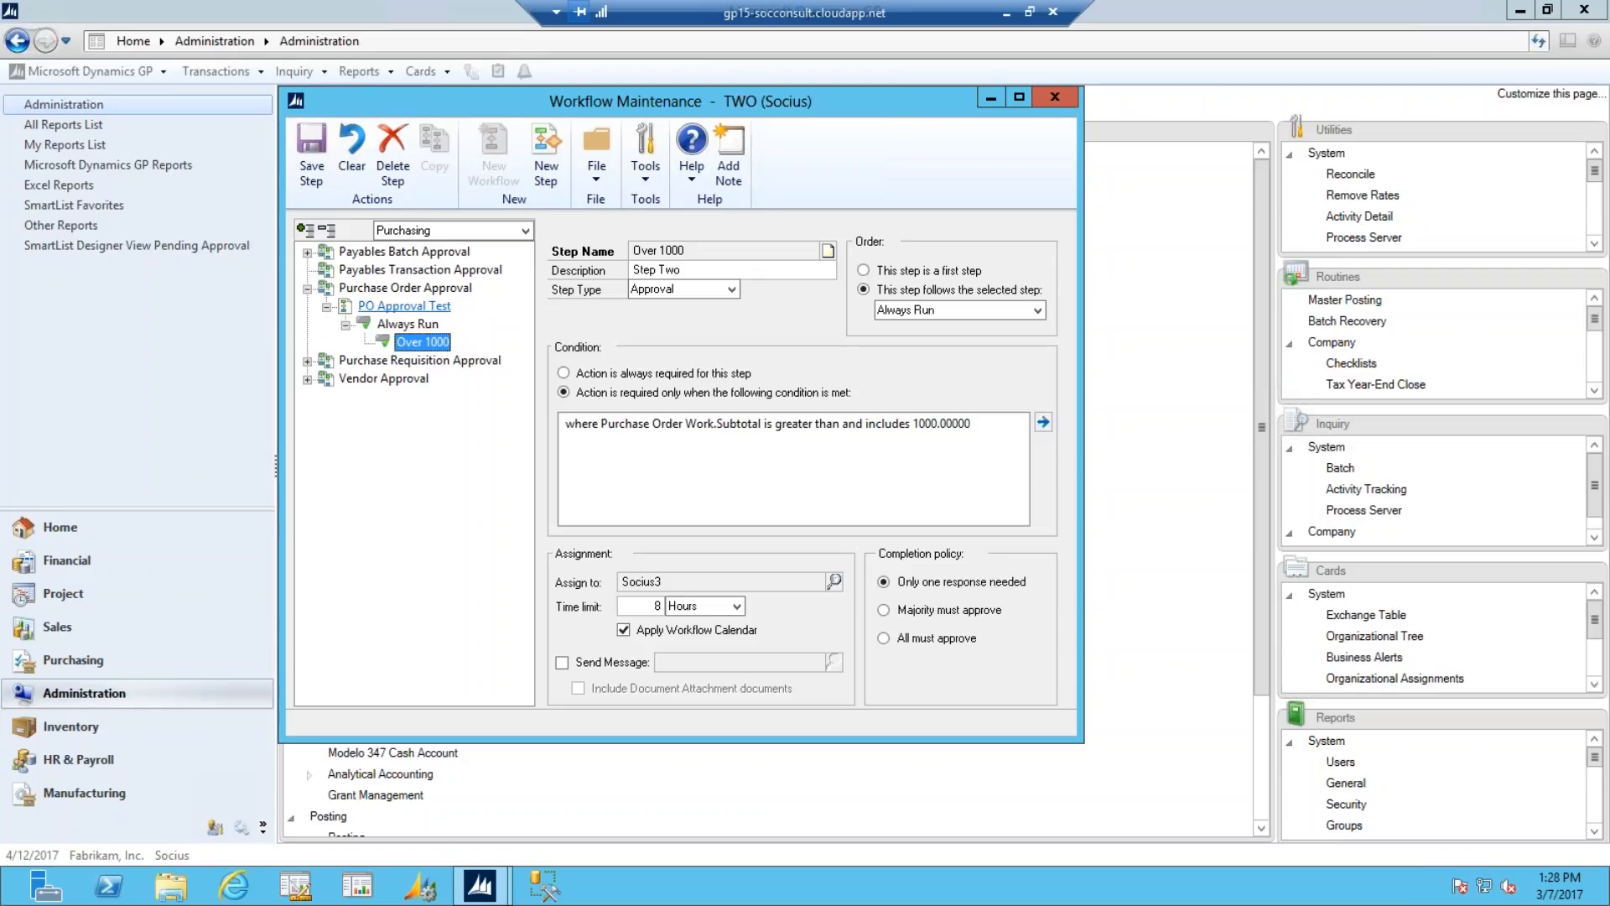
- Set the PO Approval Test workflow to active, save it, and close workflow maintenance
left_click(404, 306)
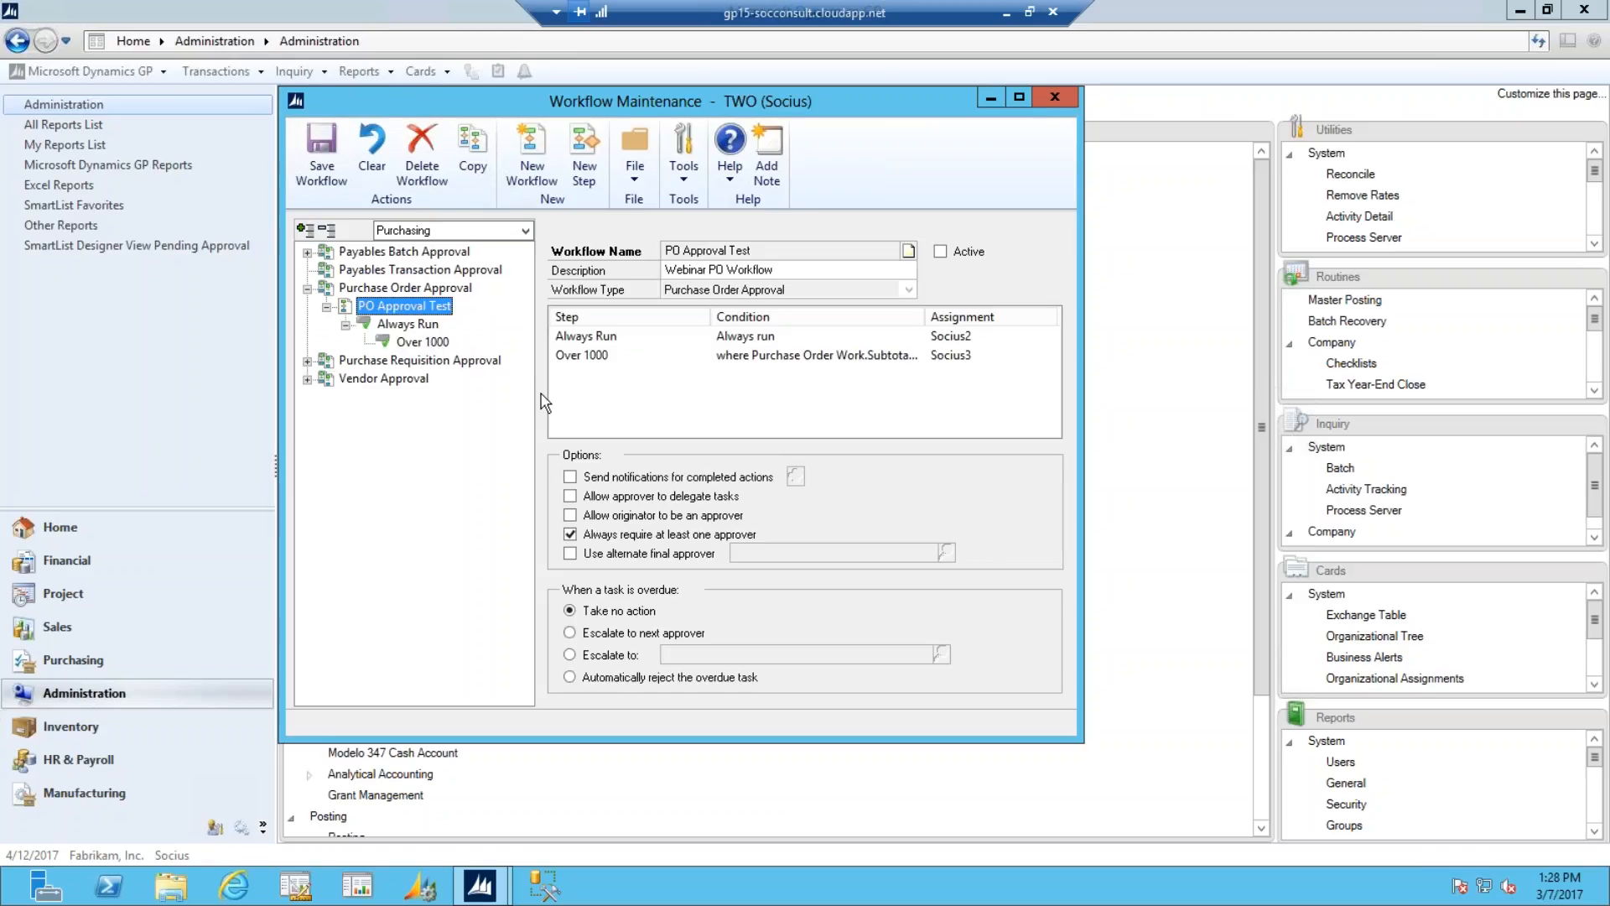
left_click(942, 253)
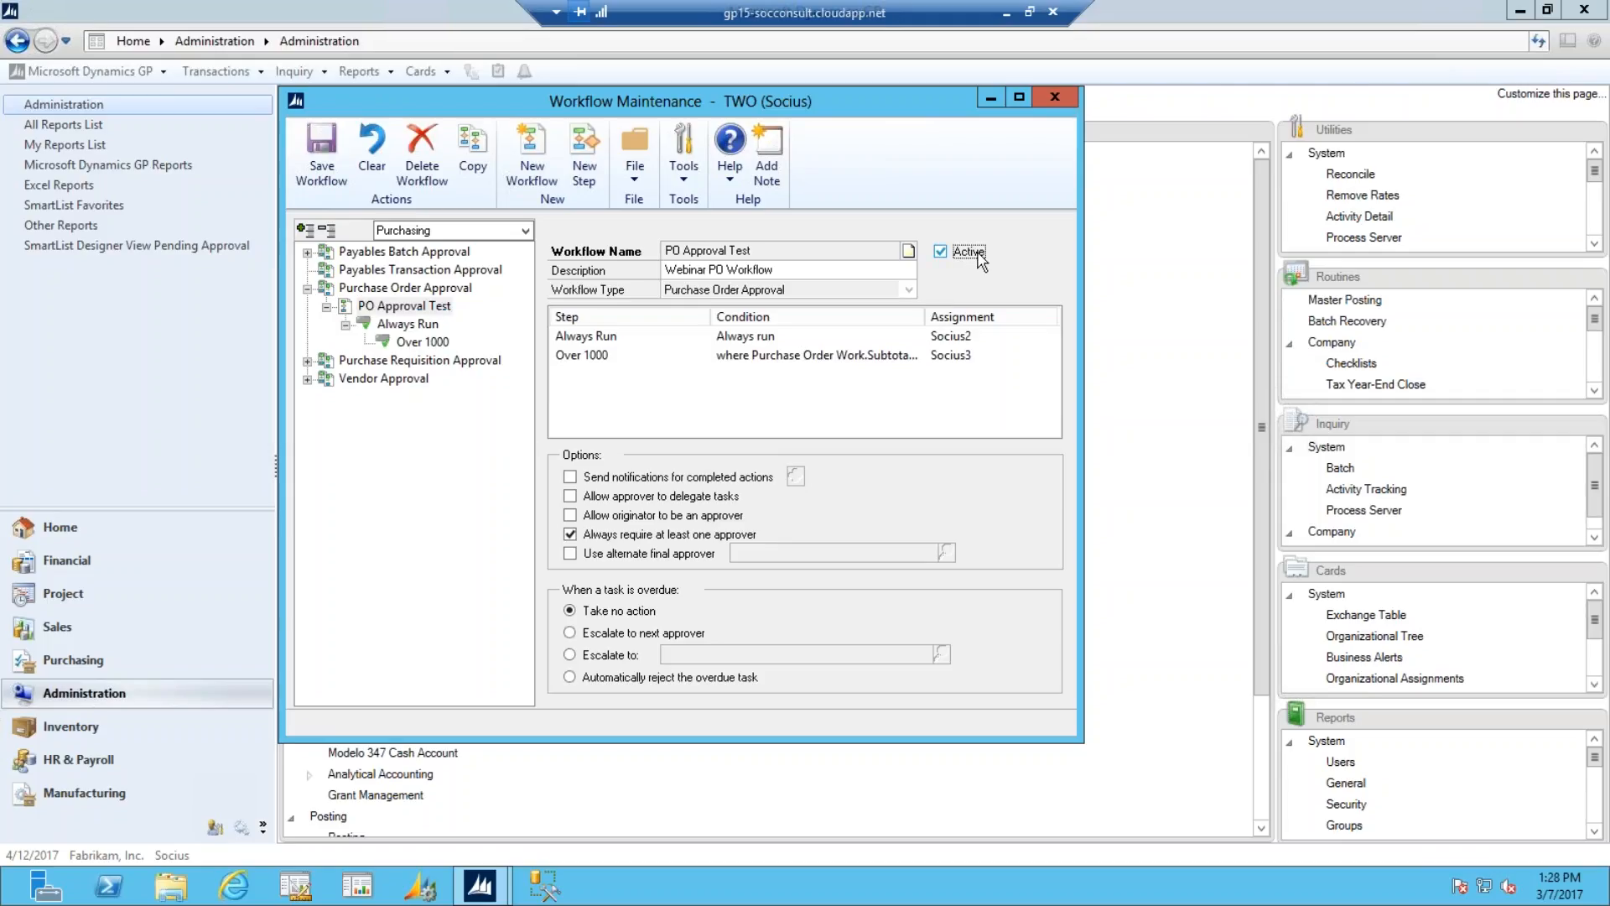
left_click(322, 168)
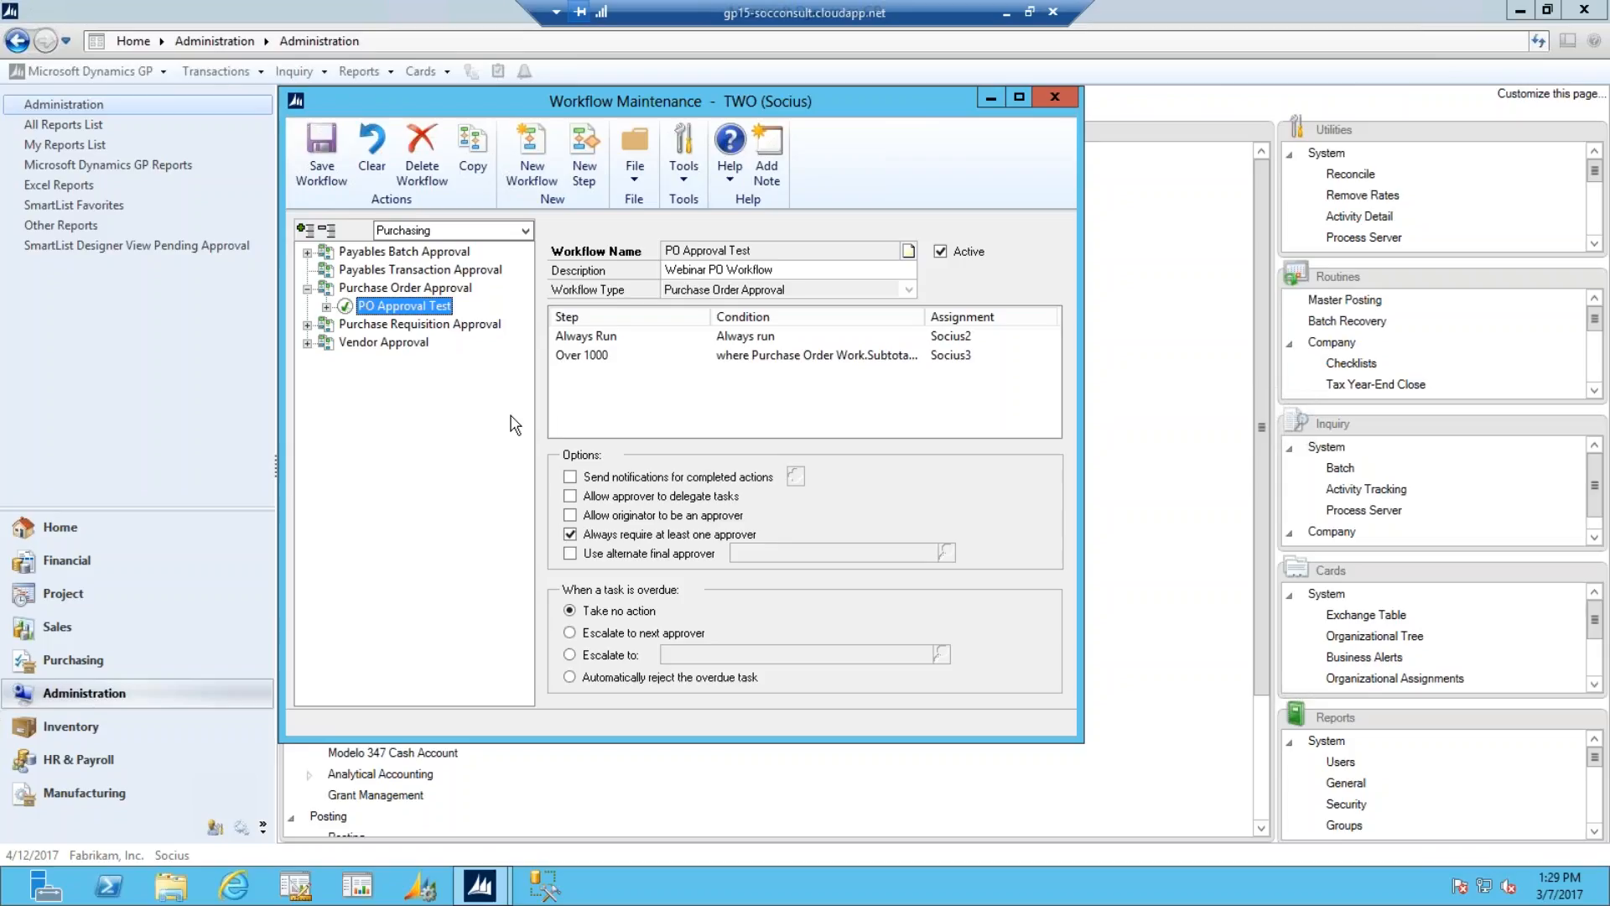
left_click(1055, 97)
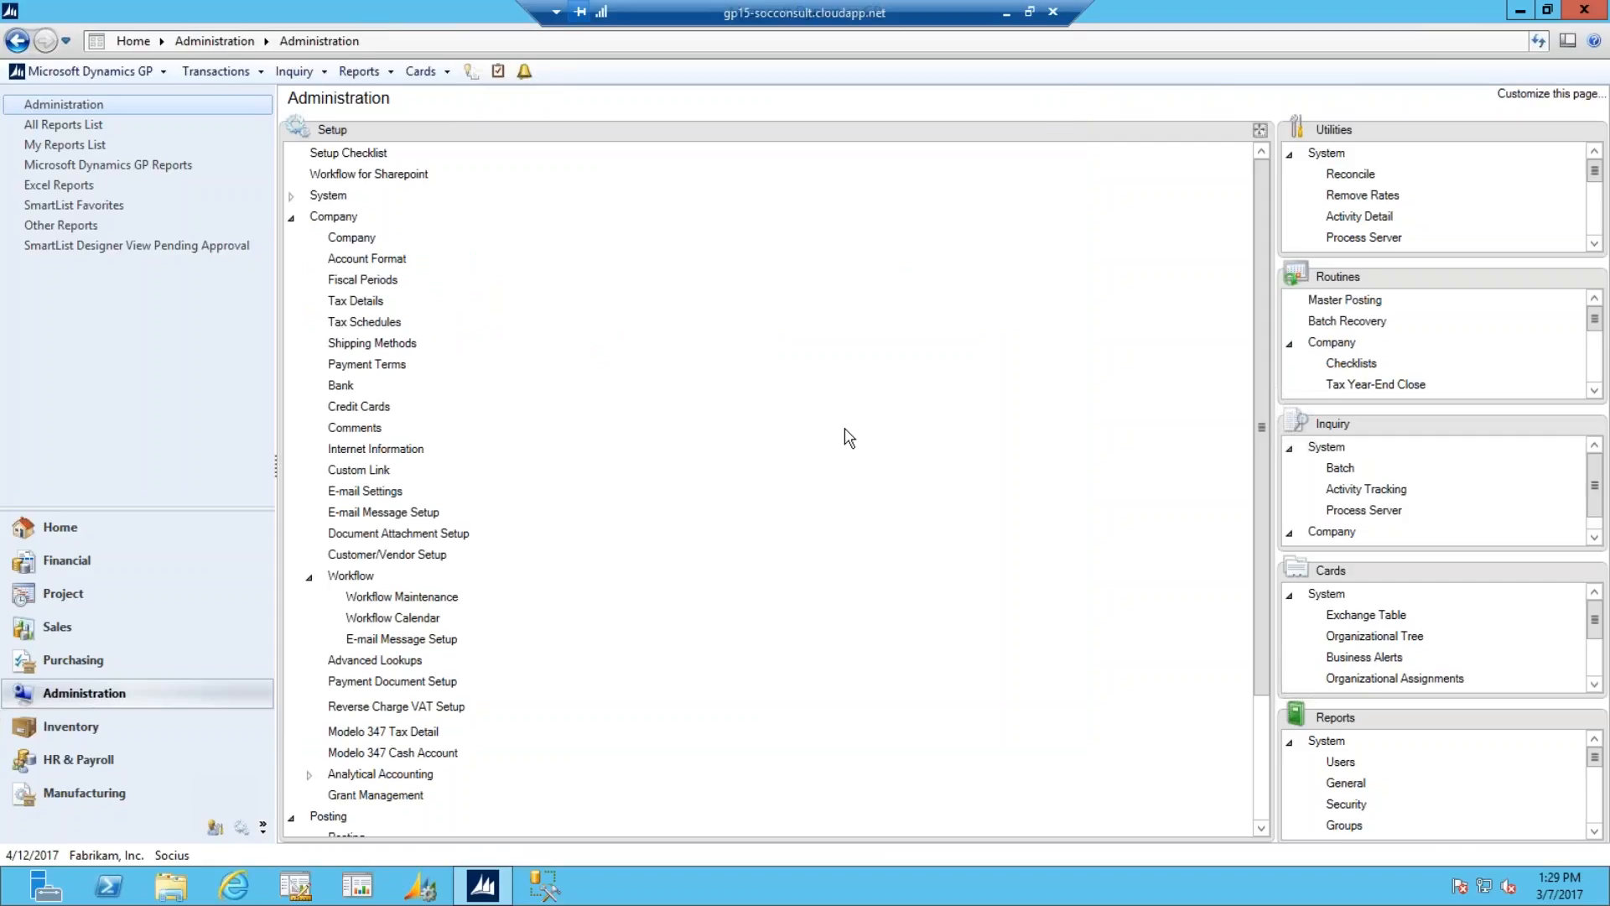
- Start a new standard purchase order in Purchase Order Entry for vendor ADVANCED0001, keeping the proposed number and date
left_click(115, 664)
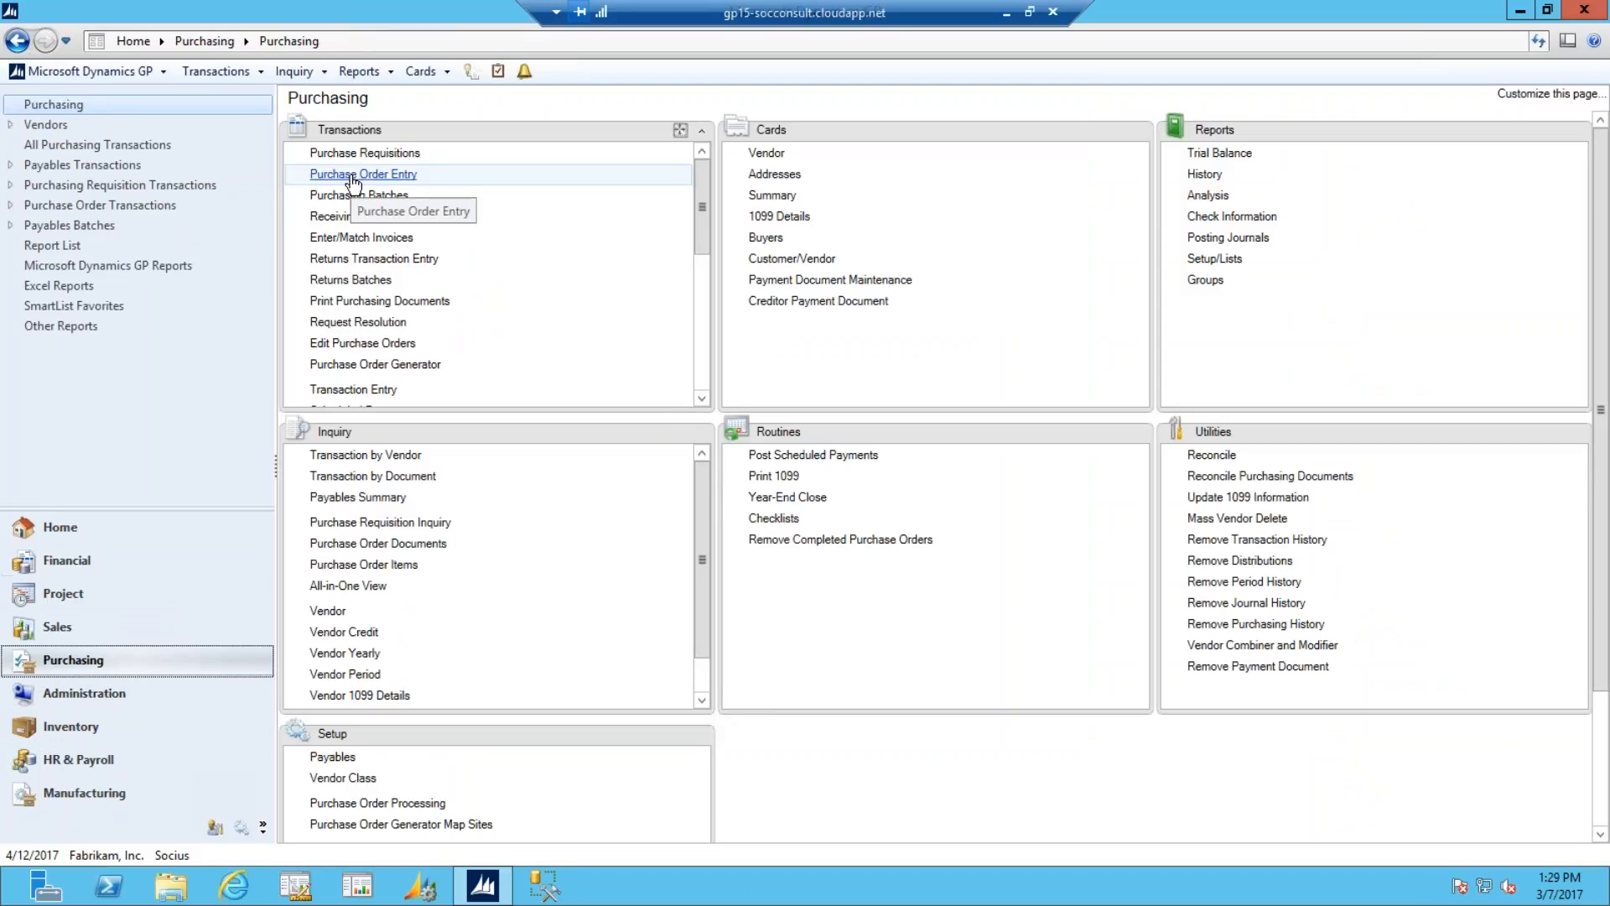
left_click(352, 177)
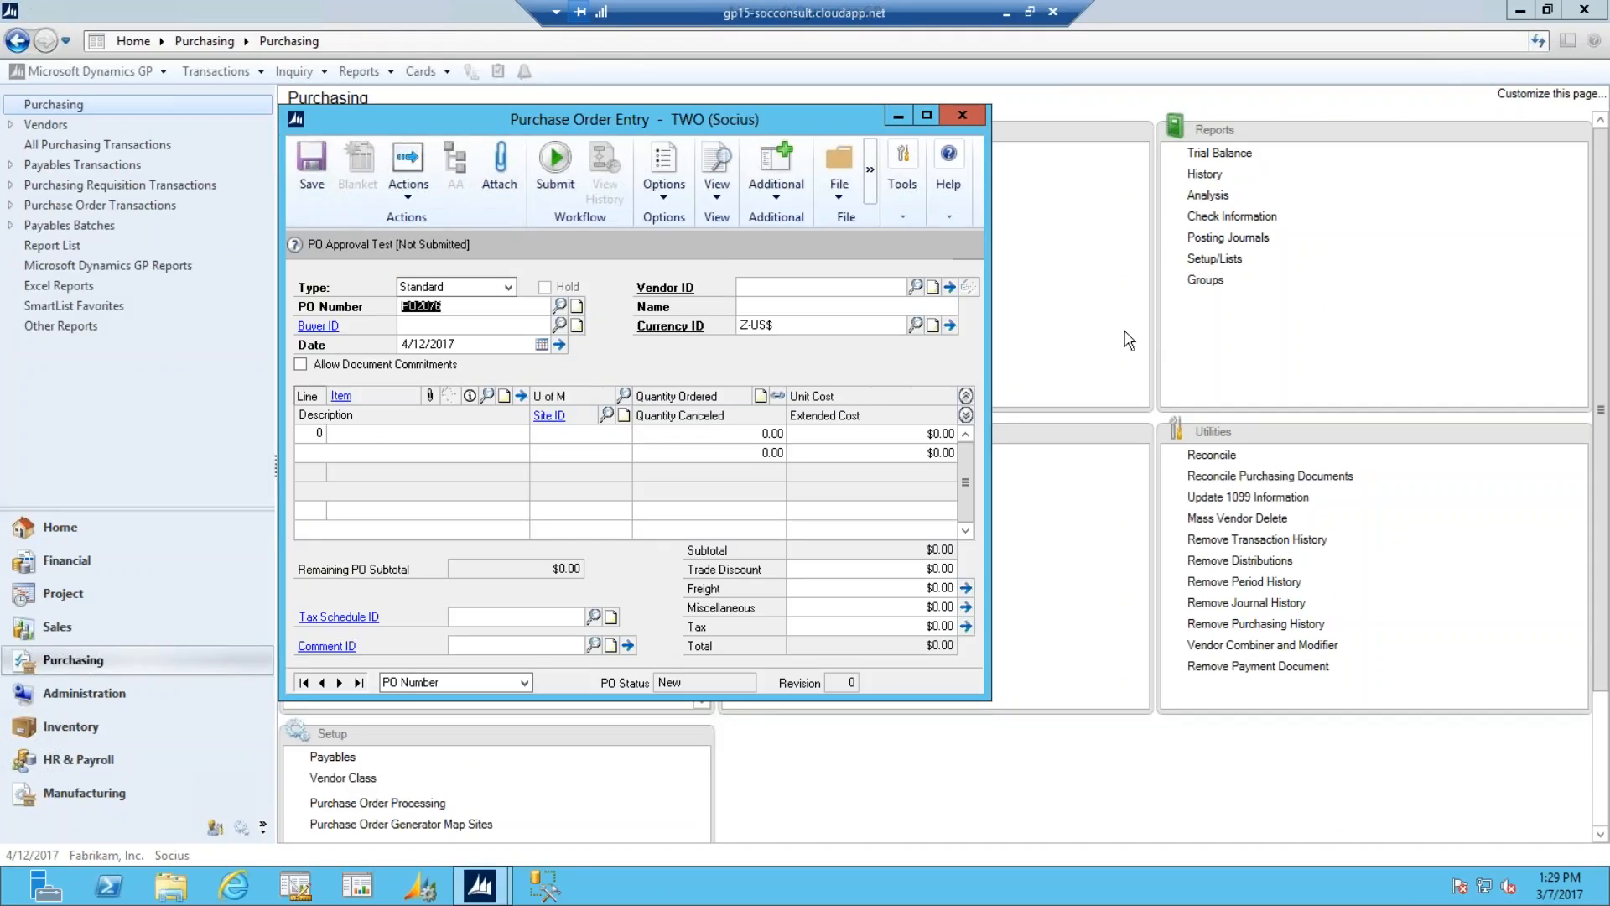
key("Tab")
key("Tab")
key("Tab")
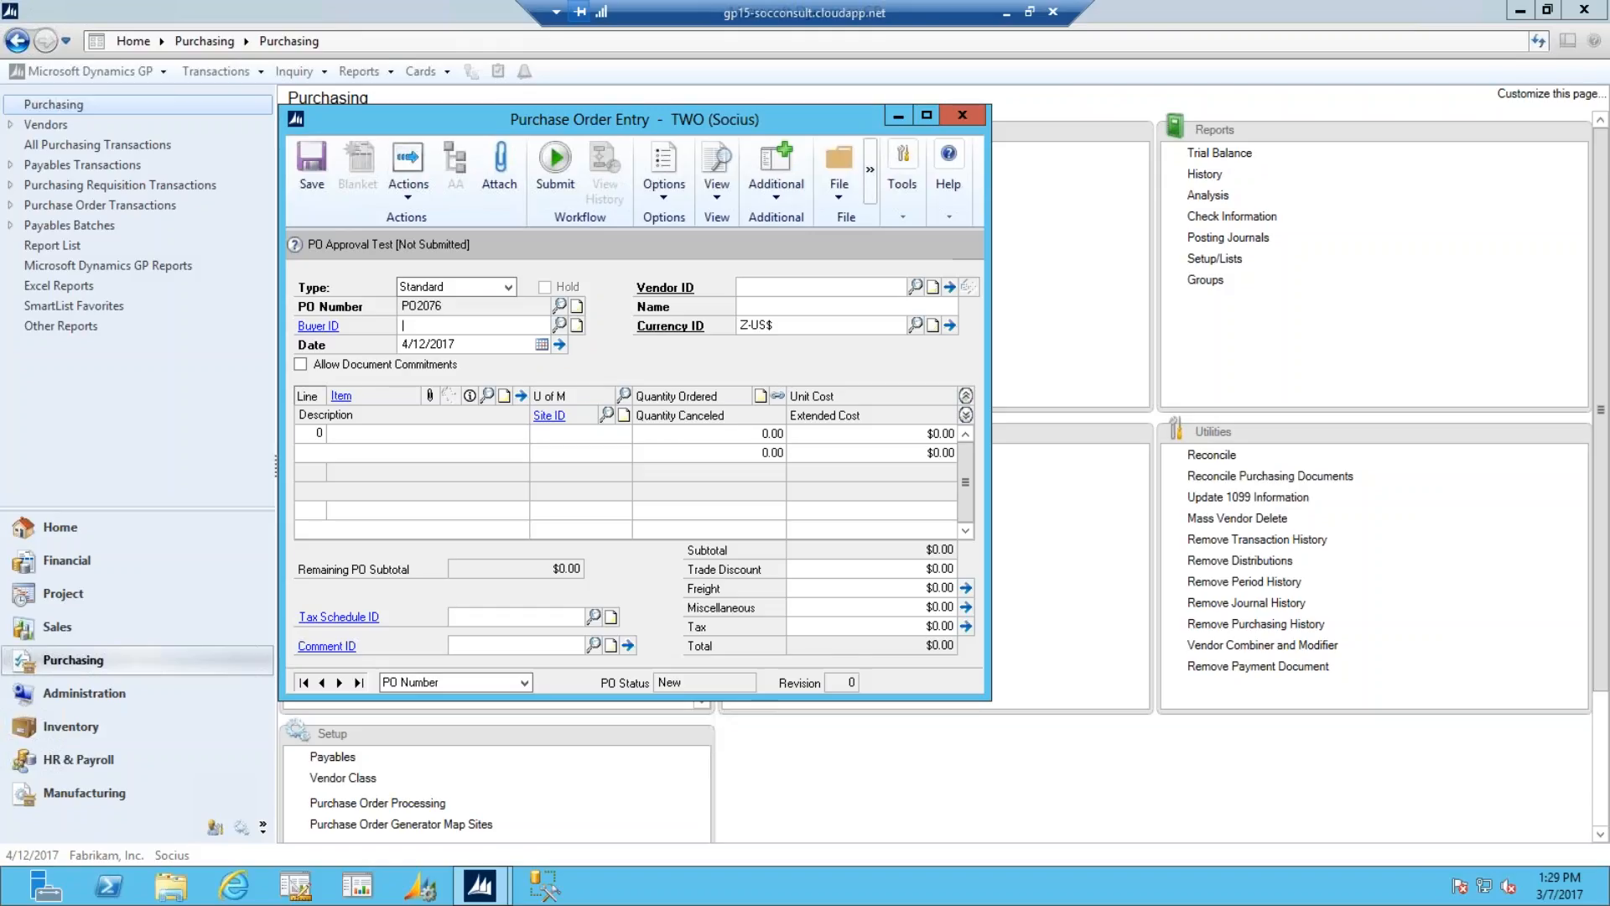
key("Tab")
type("ADVA")
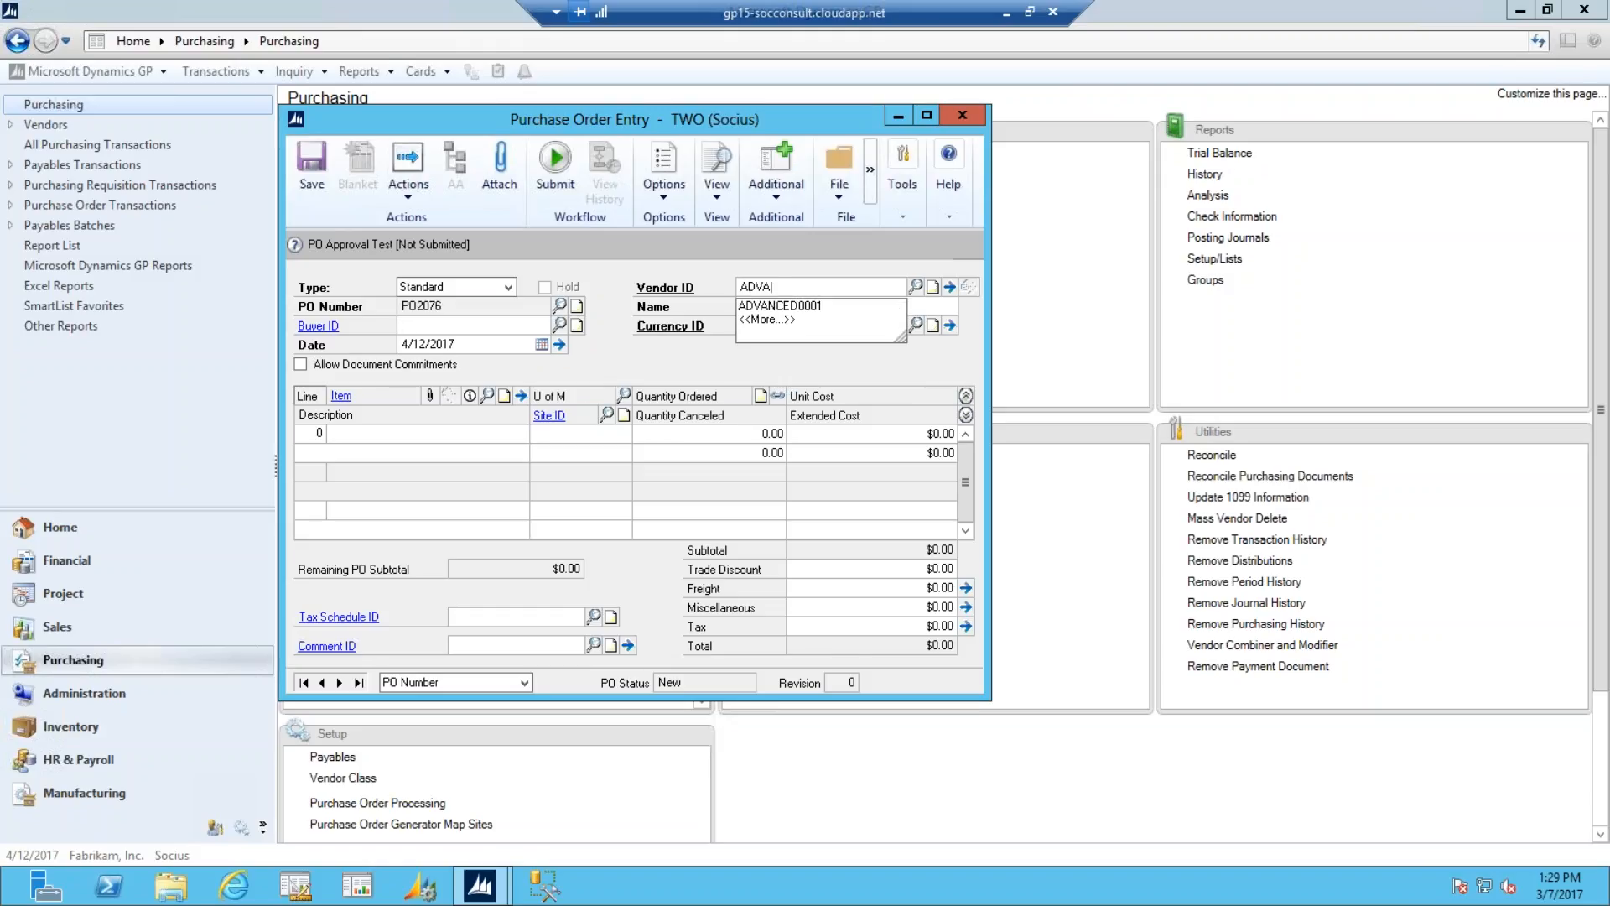
key("Down")
key("Tab")
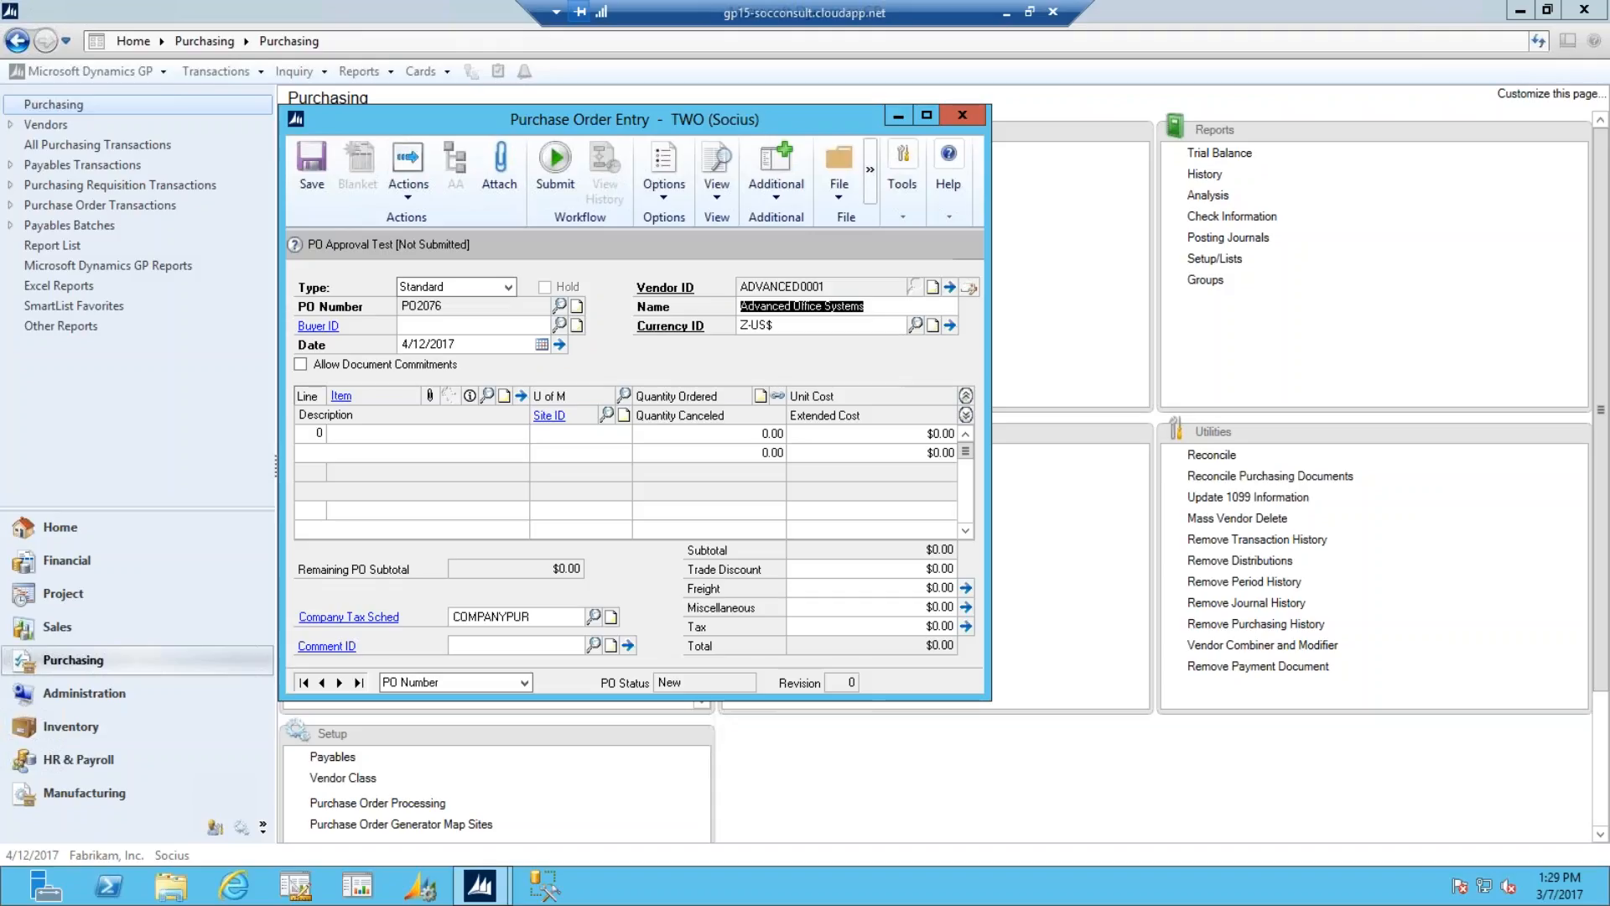
key("Tab")
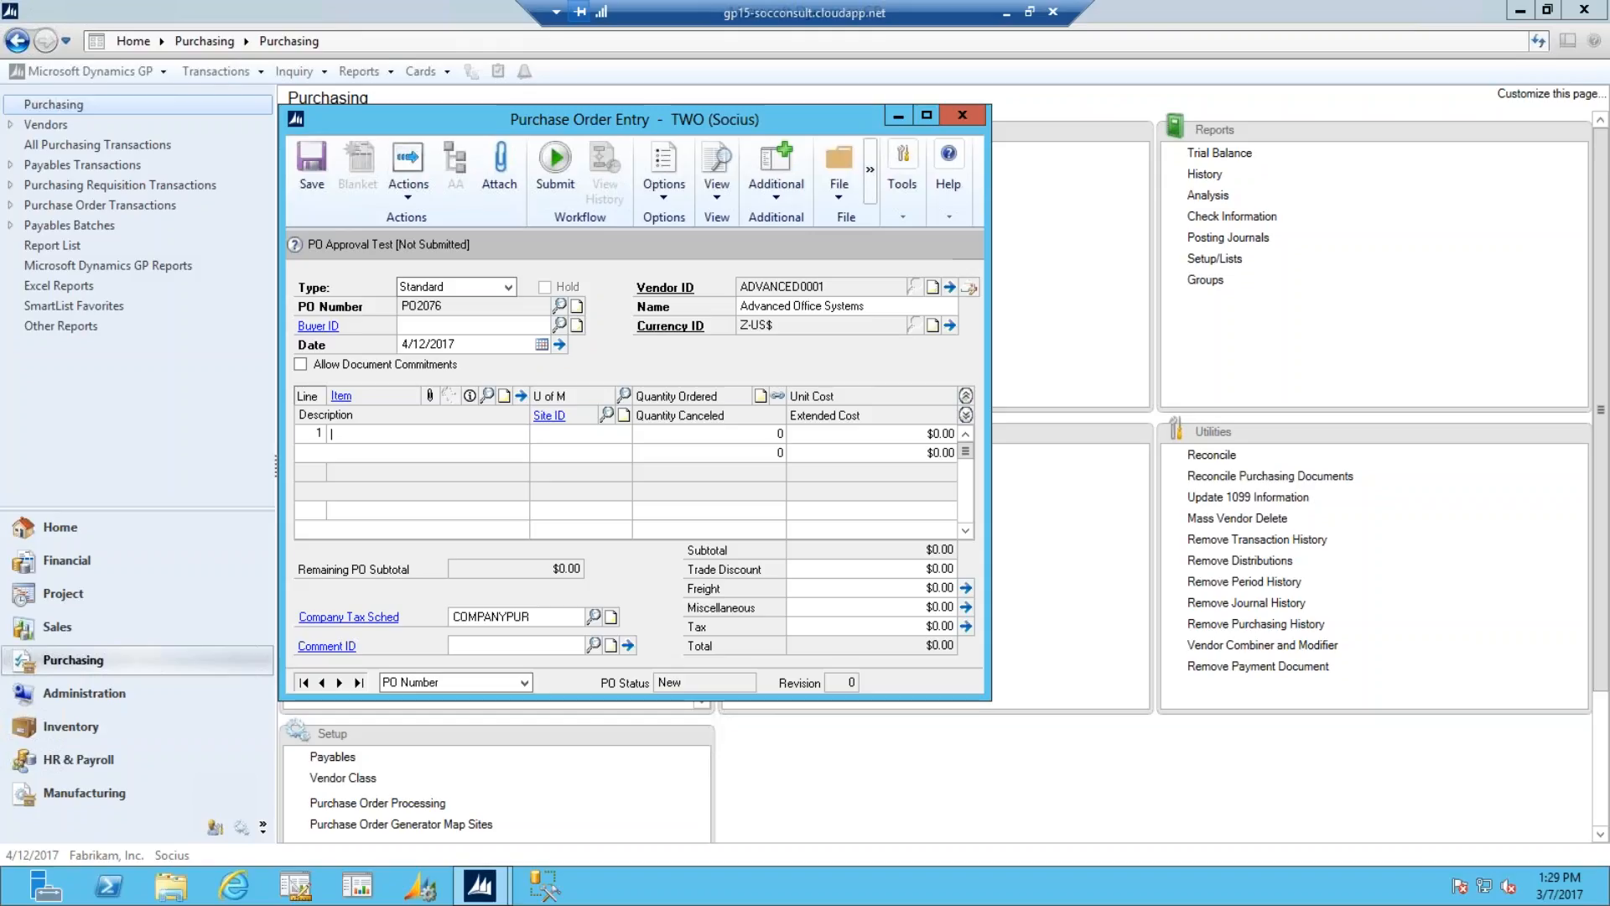
- Enter the first order line for item 32 SDRAM with quantity 15 and site WAREHOUSE
type("32")
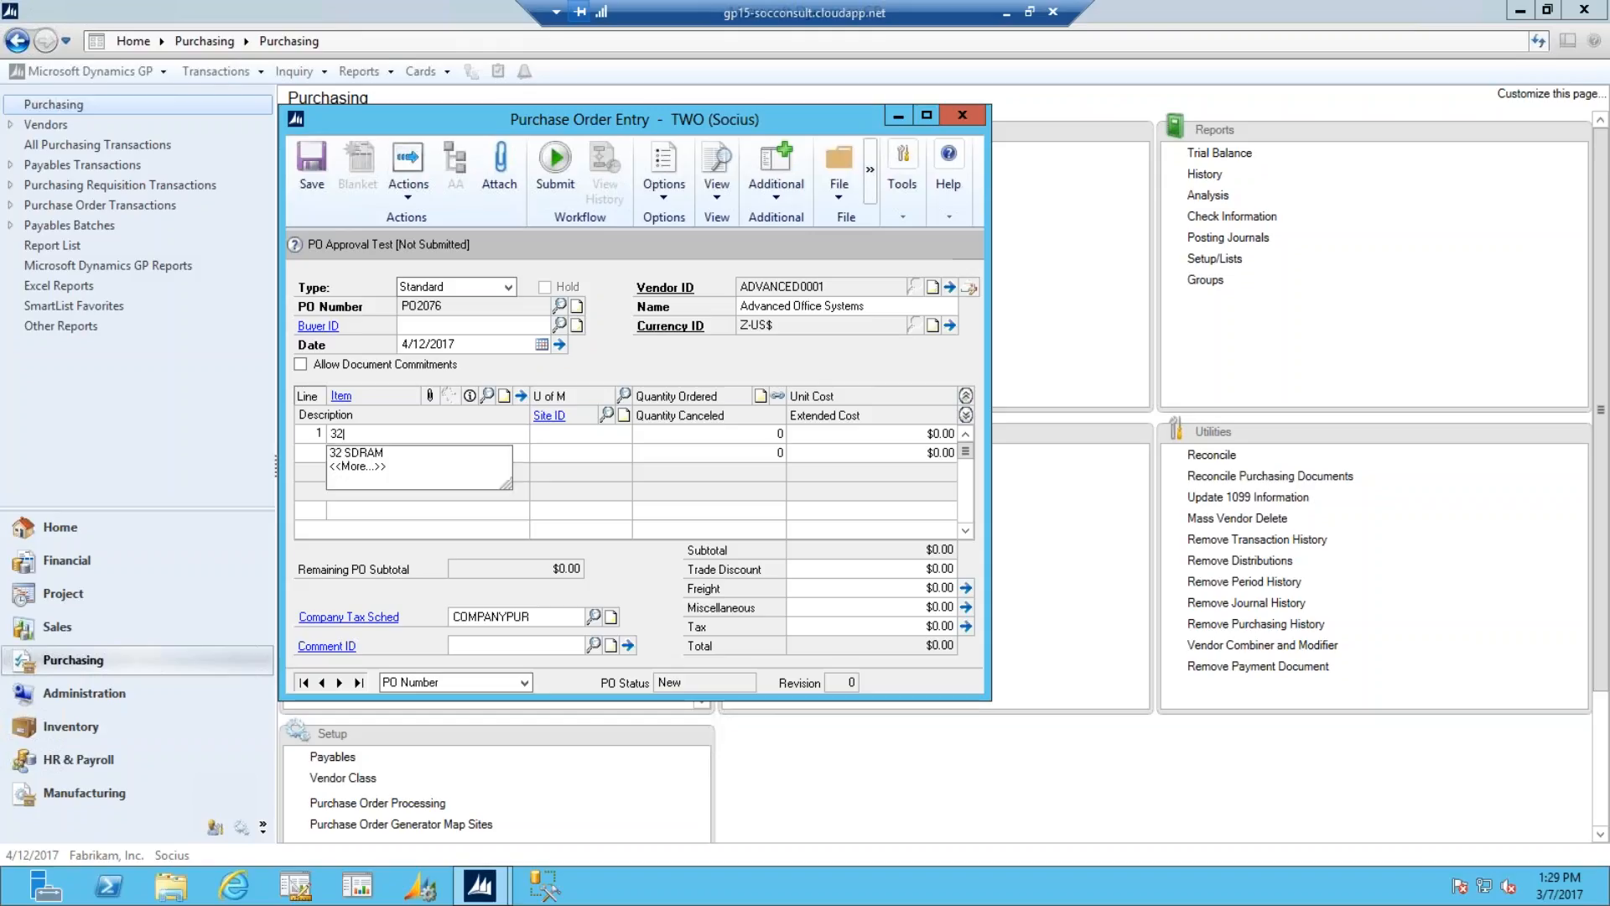
type(" SDRAM")
key("Tab")
key("Tab")
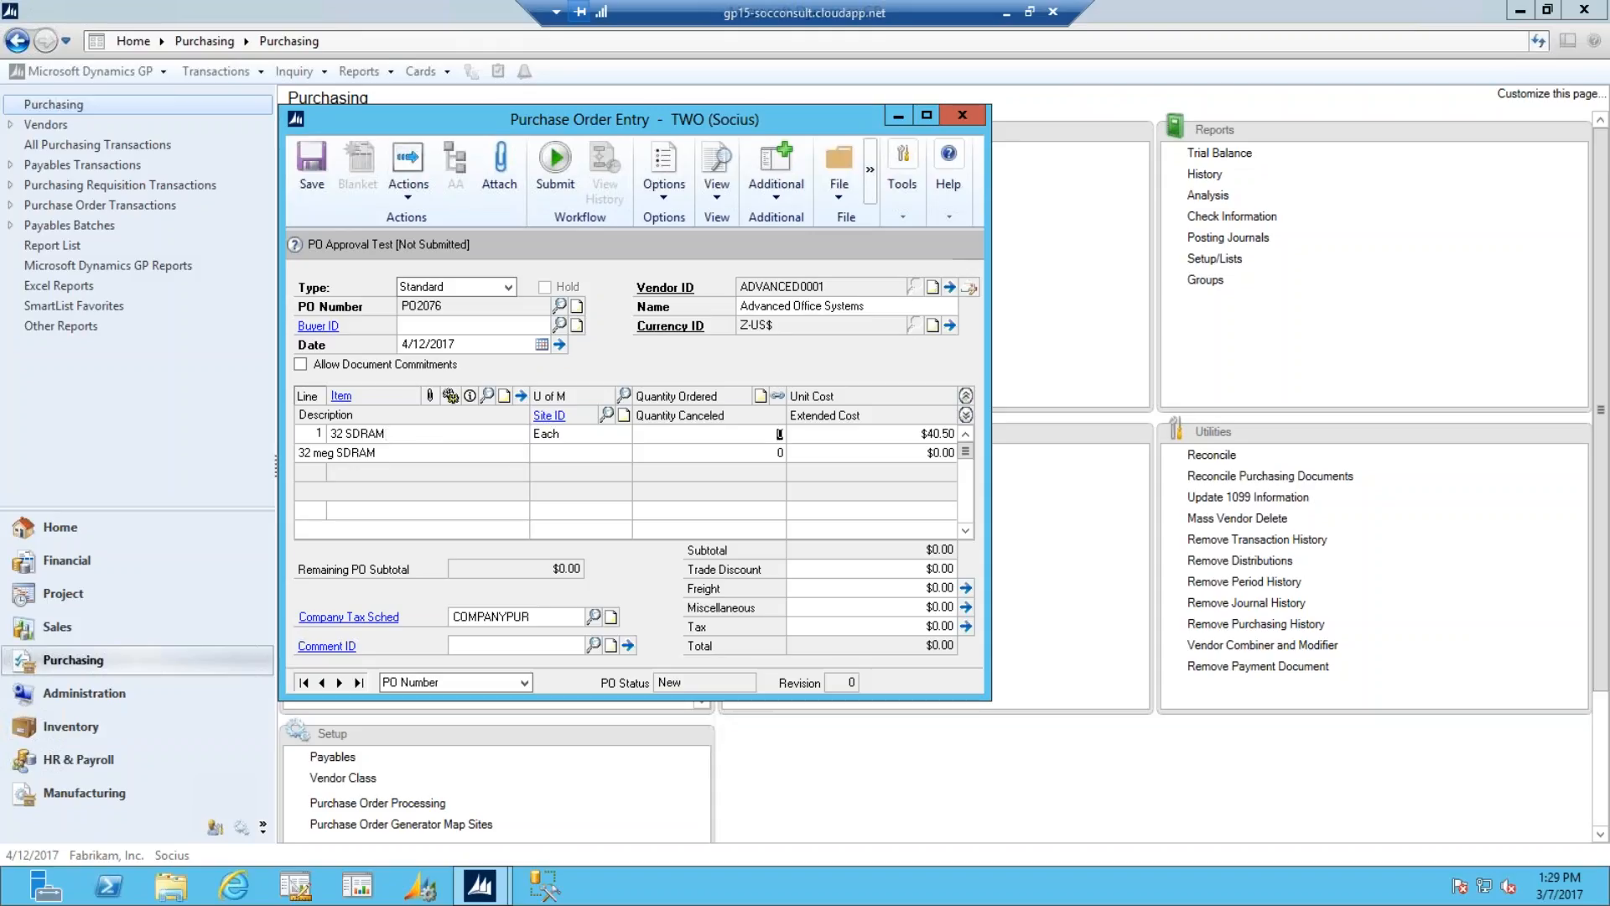
type("15")
key("Tab")
key("Tab")
key("Tab")
type("WA")
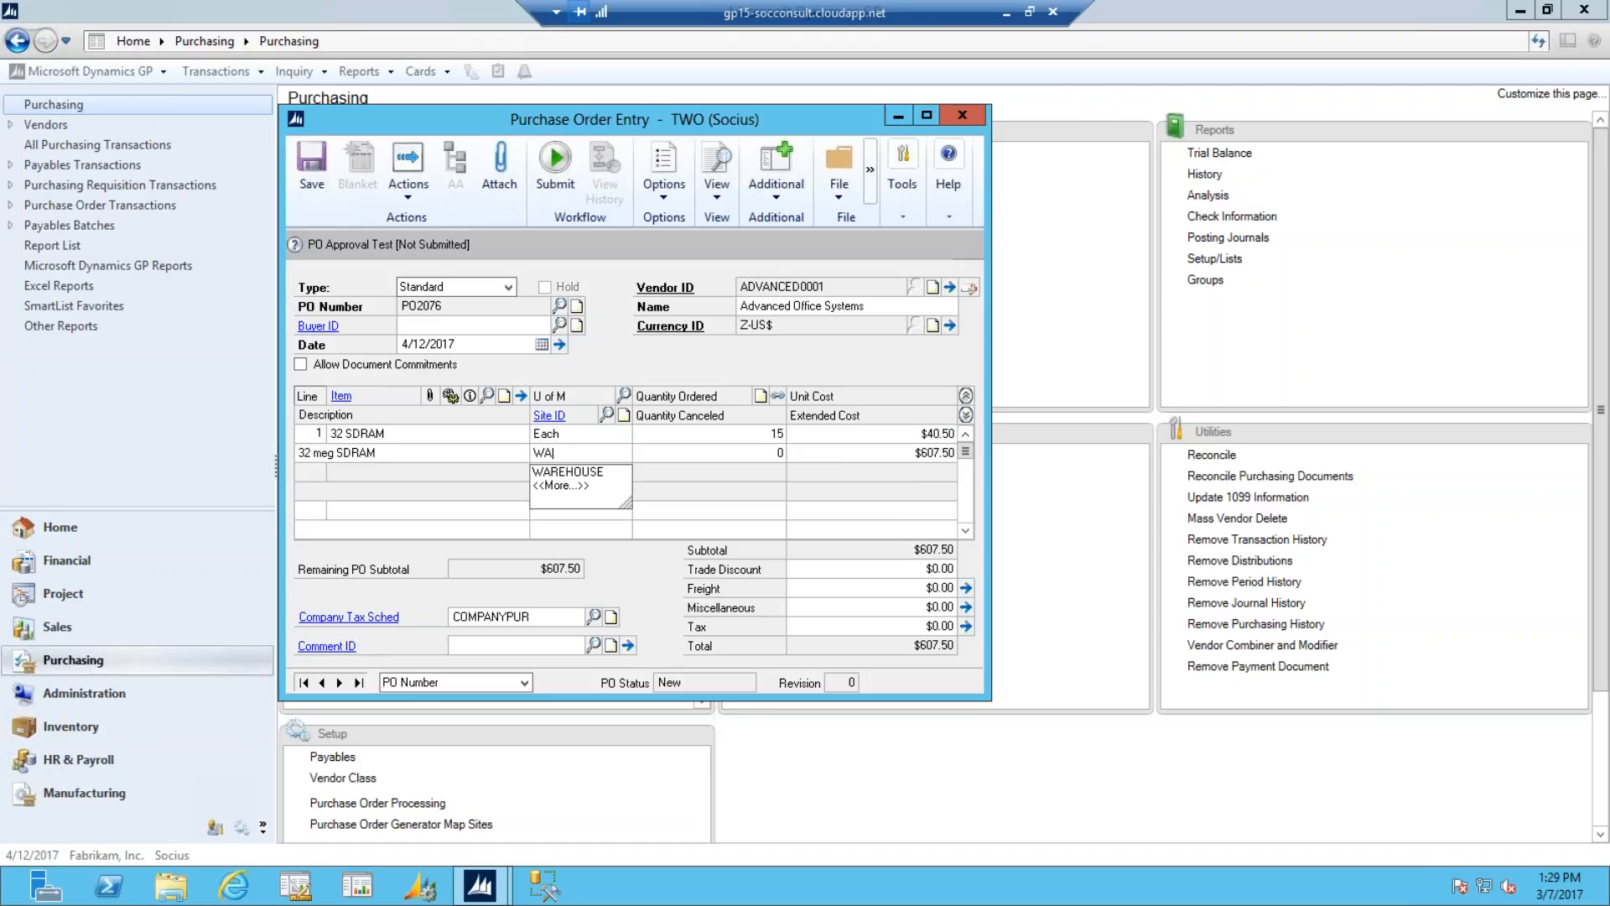
type("REHOUSE")
key("Tab")
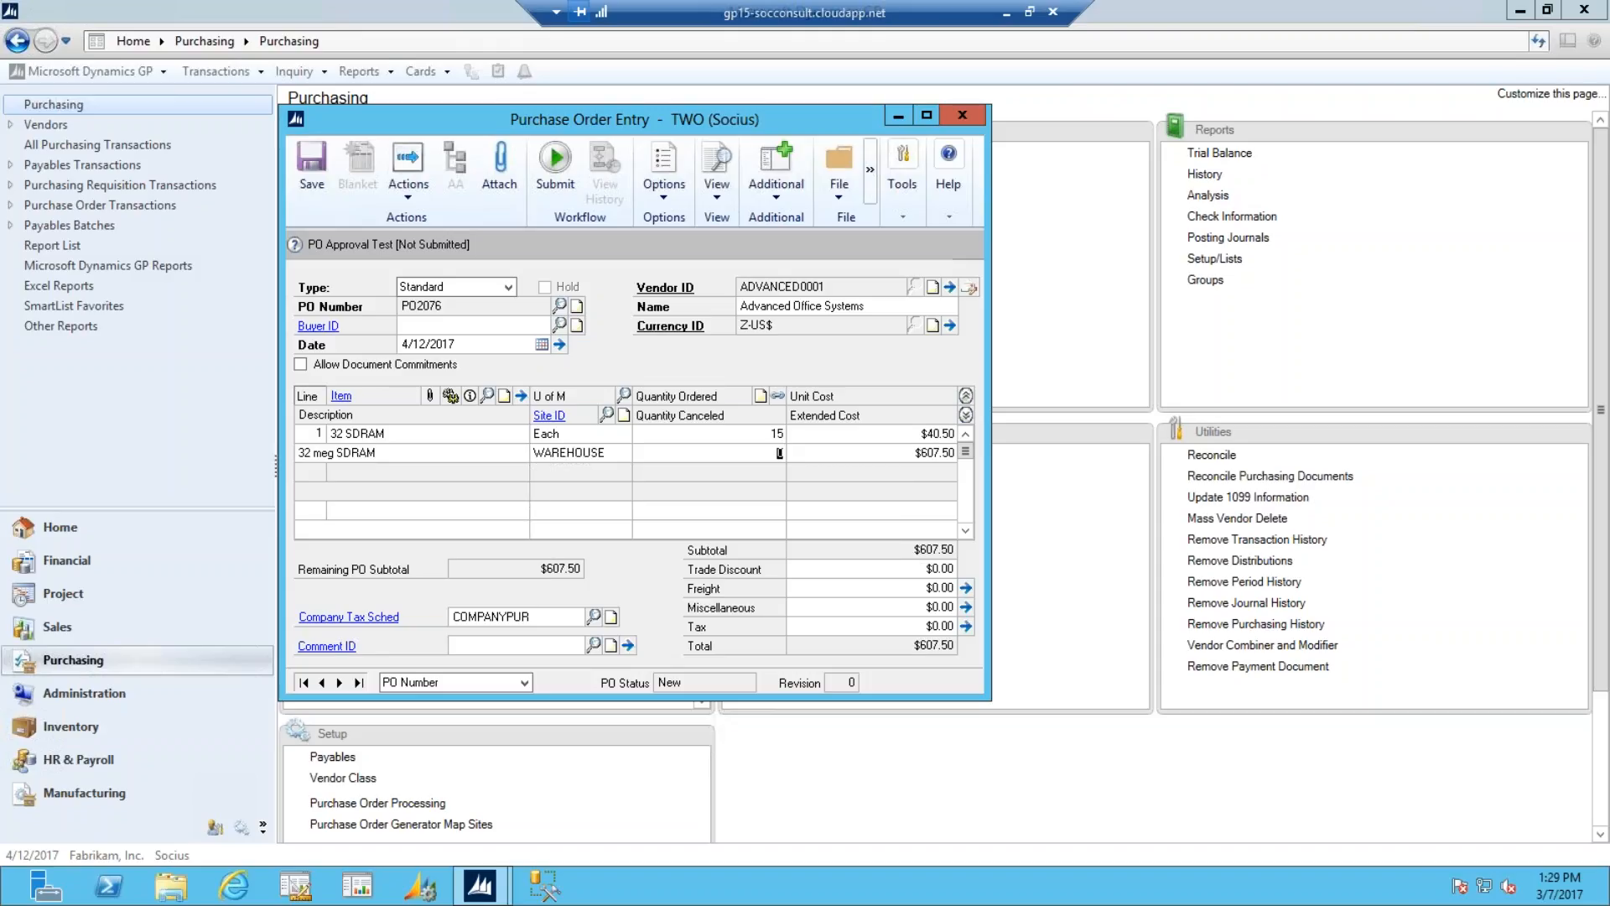
key("Tab")
key("Tab")
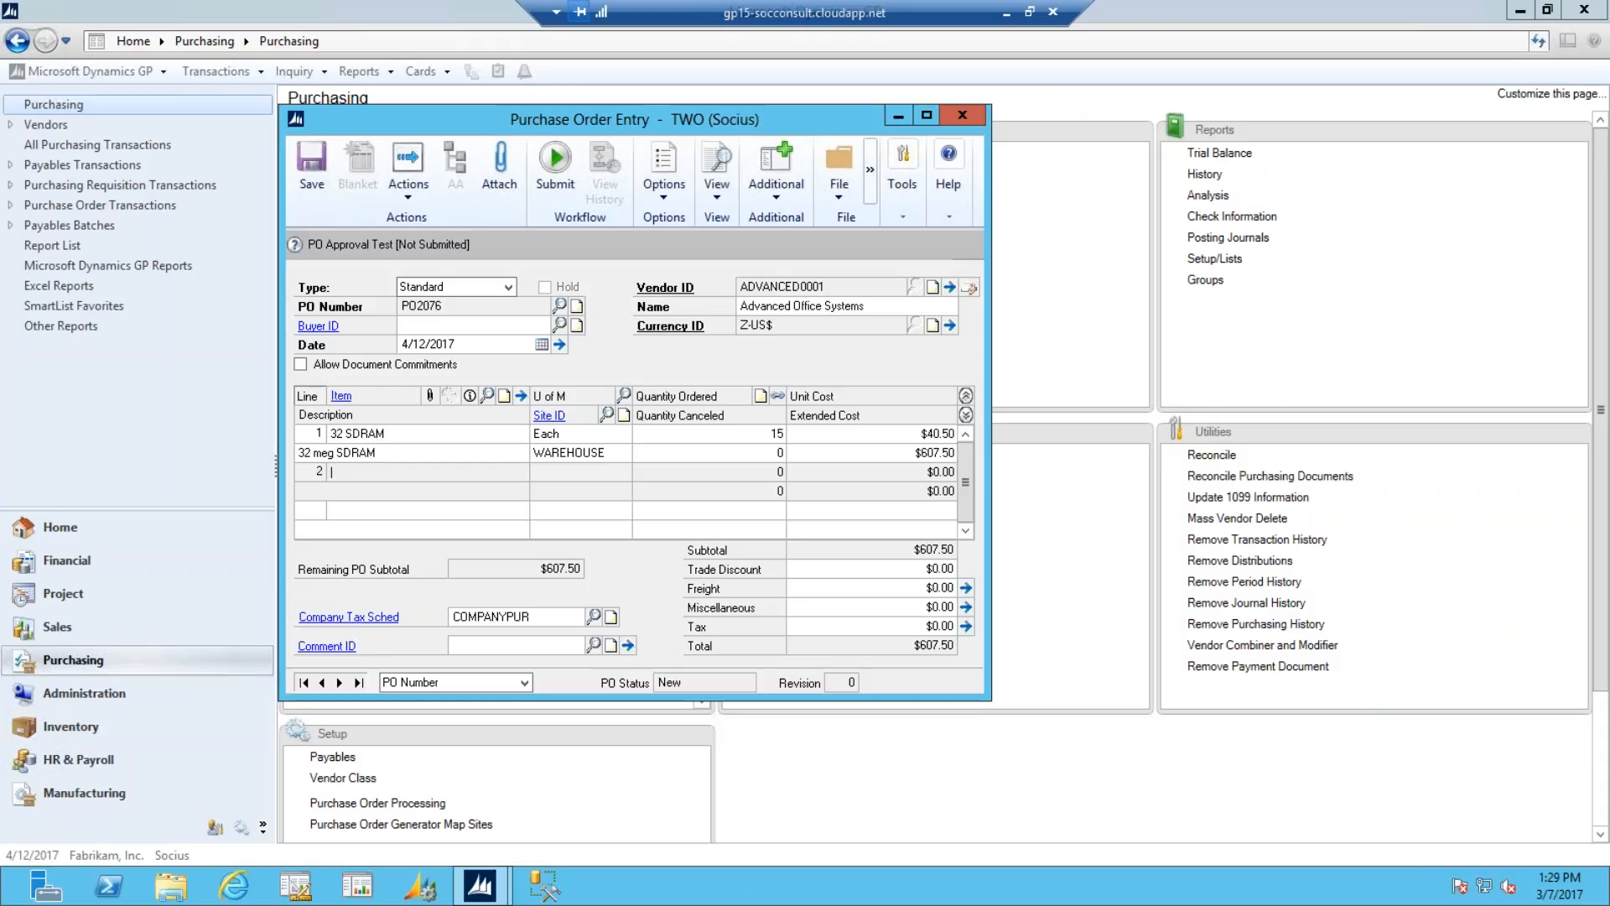
- Enter a second order line for item 64 SDRAM with quantity 15, accepting the default cost and site
type("64 SDRAM")
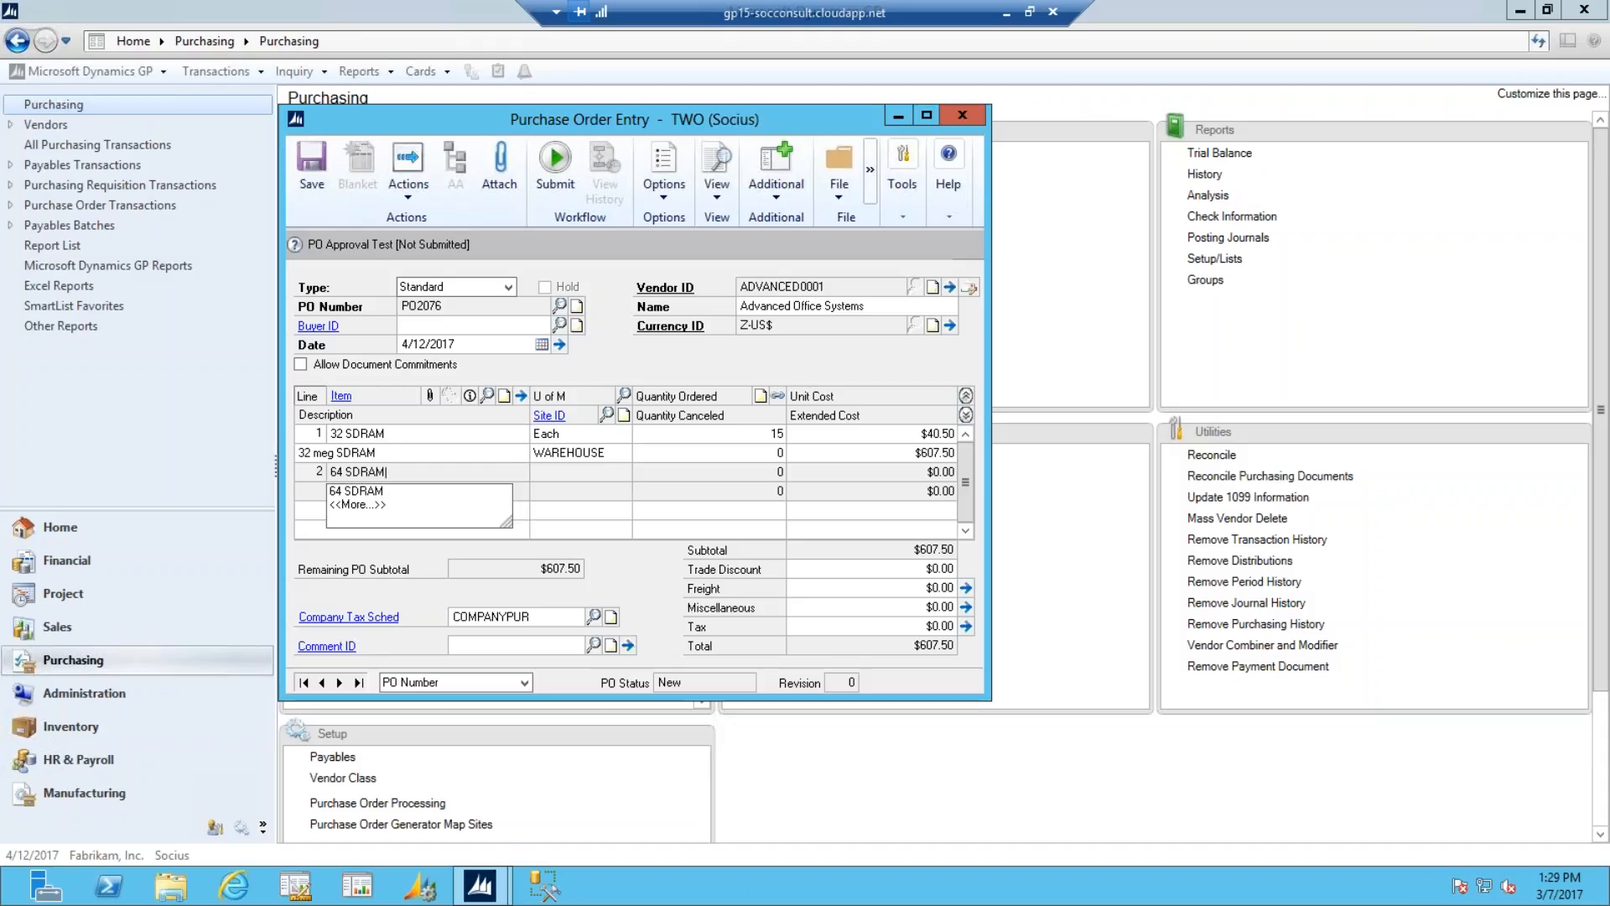
key("Tab")
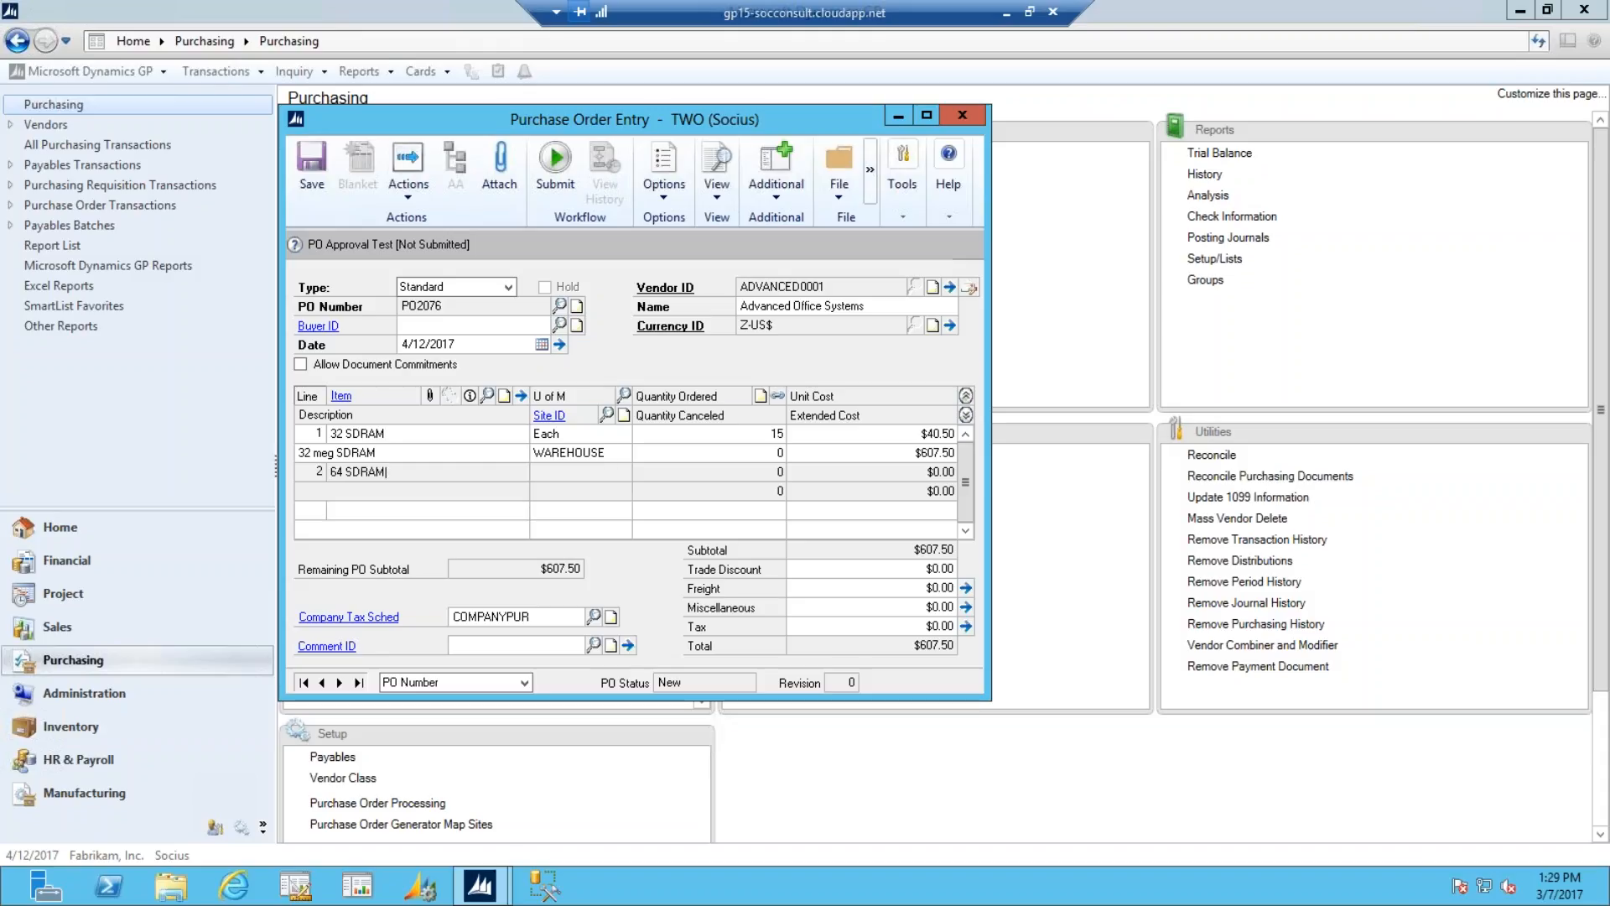
key("Tab")
type("15")
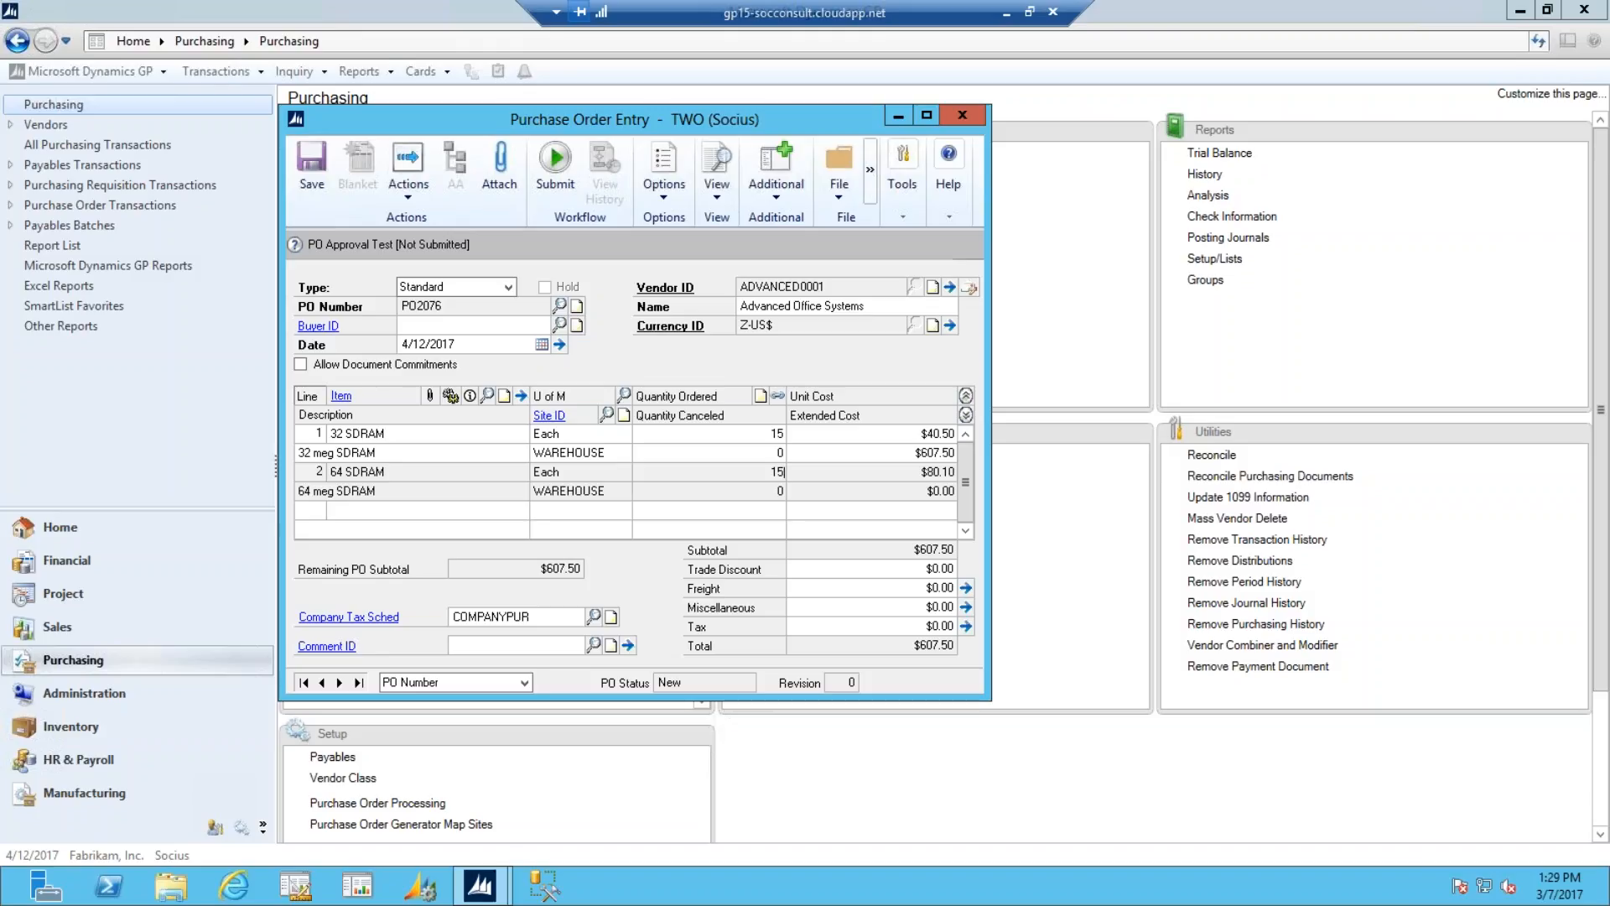
key("Tab")
key("Tab")
key("Tab")
key("Tab")
key("Tab")
key("Tab")
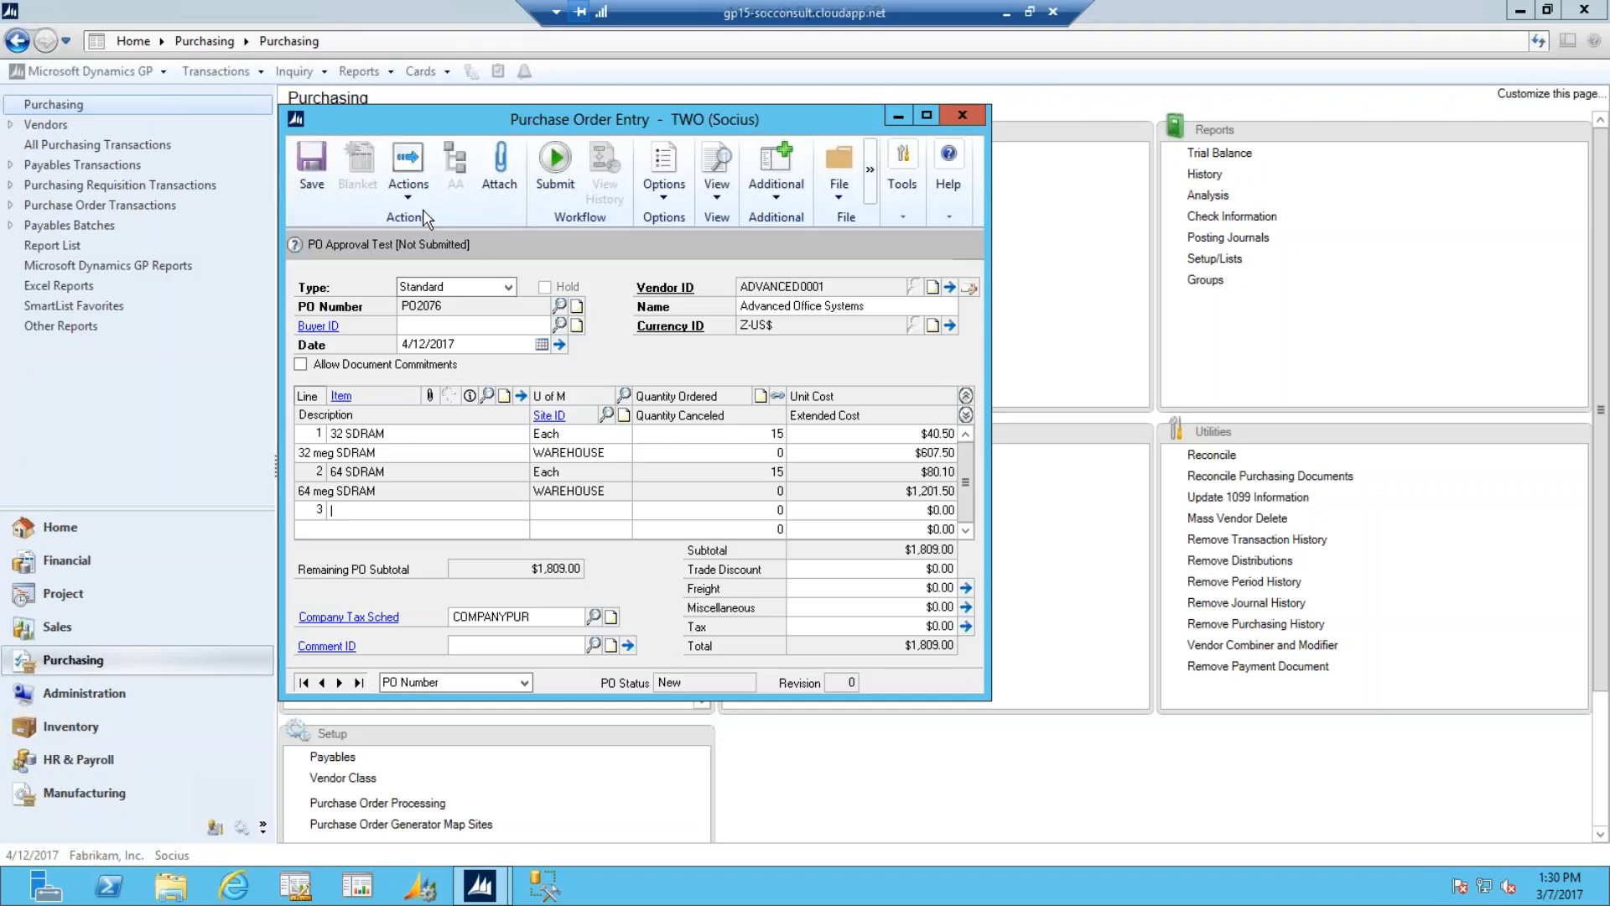
- Try to print the purchase order before submitting it for approval, saving the document
left_click(409, 190)
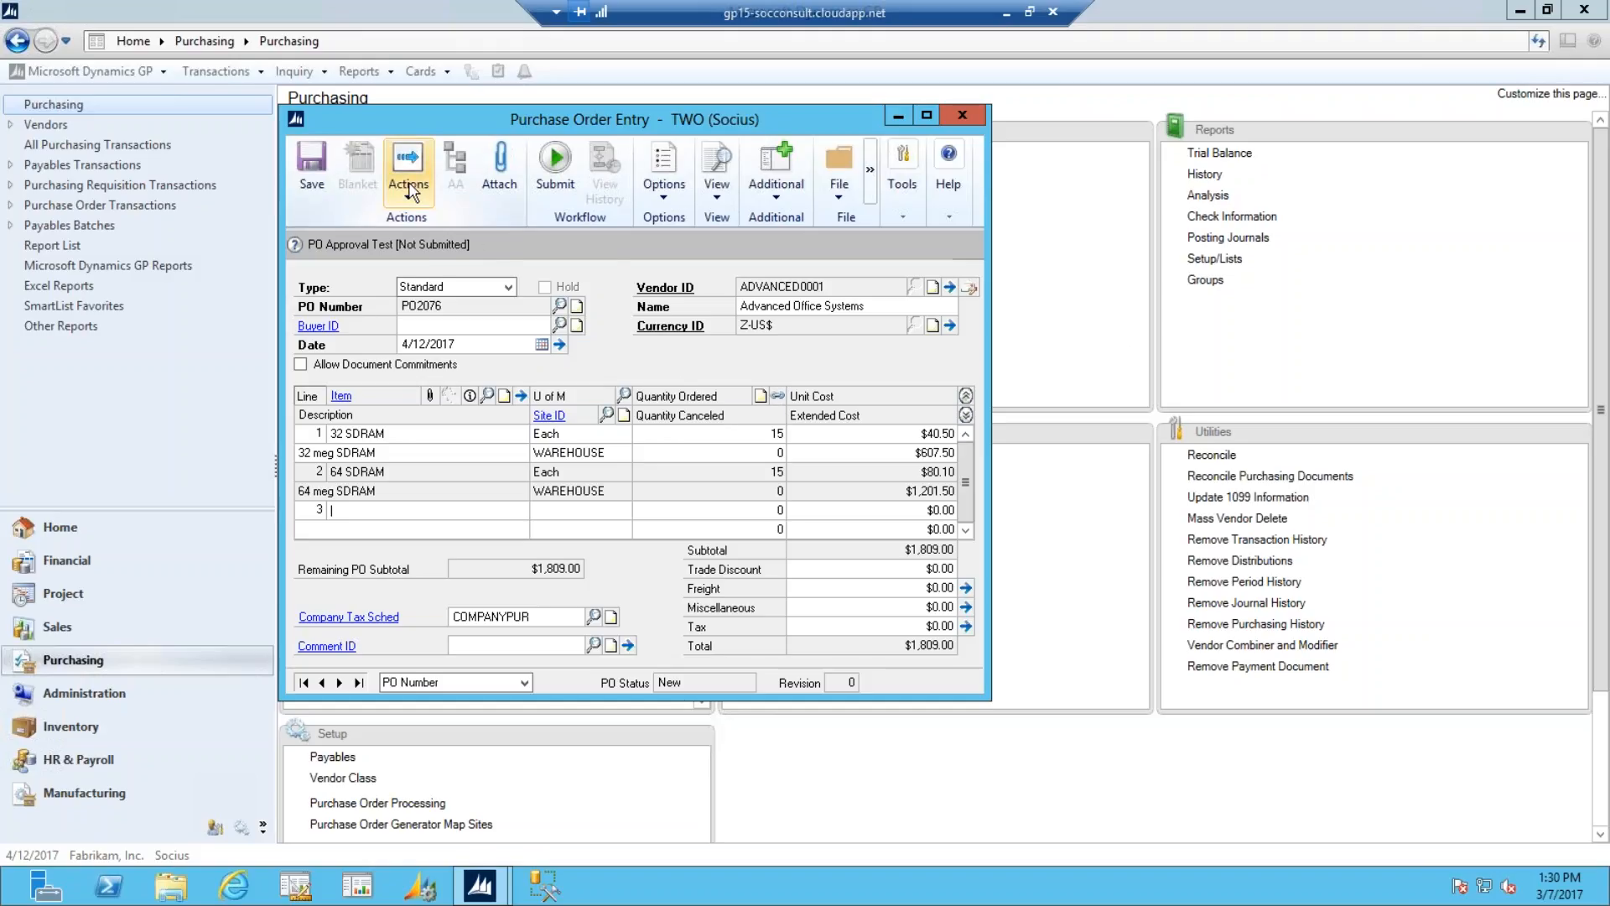
left_click(502, 129)
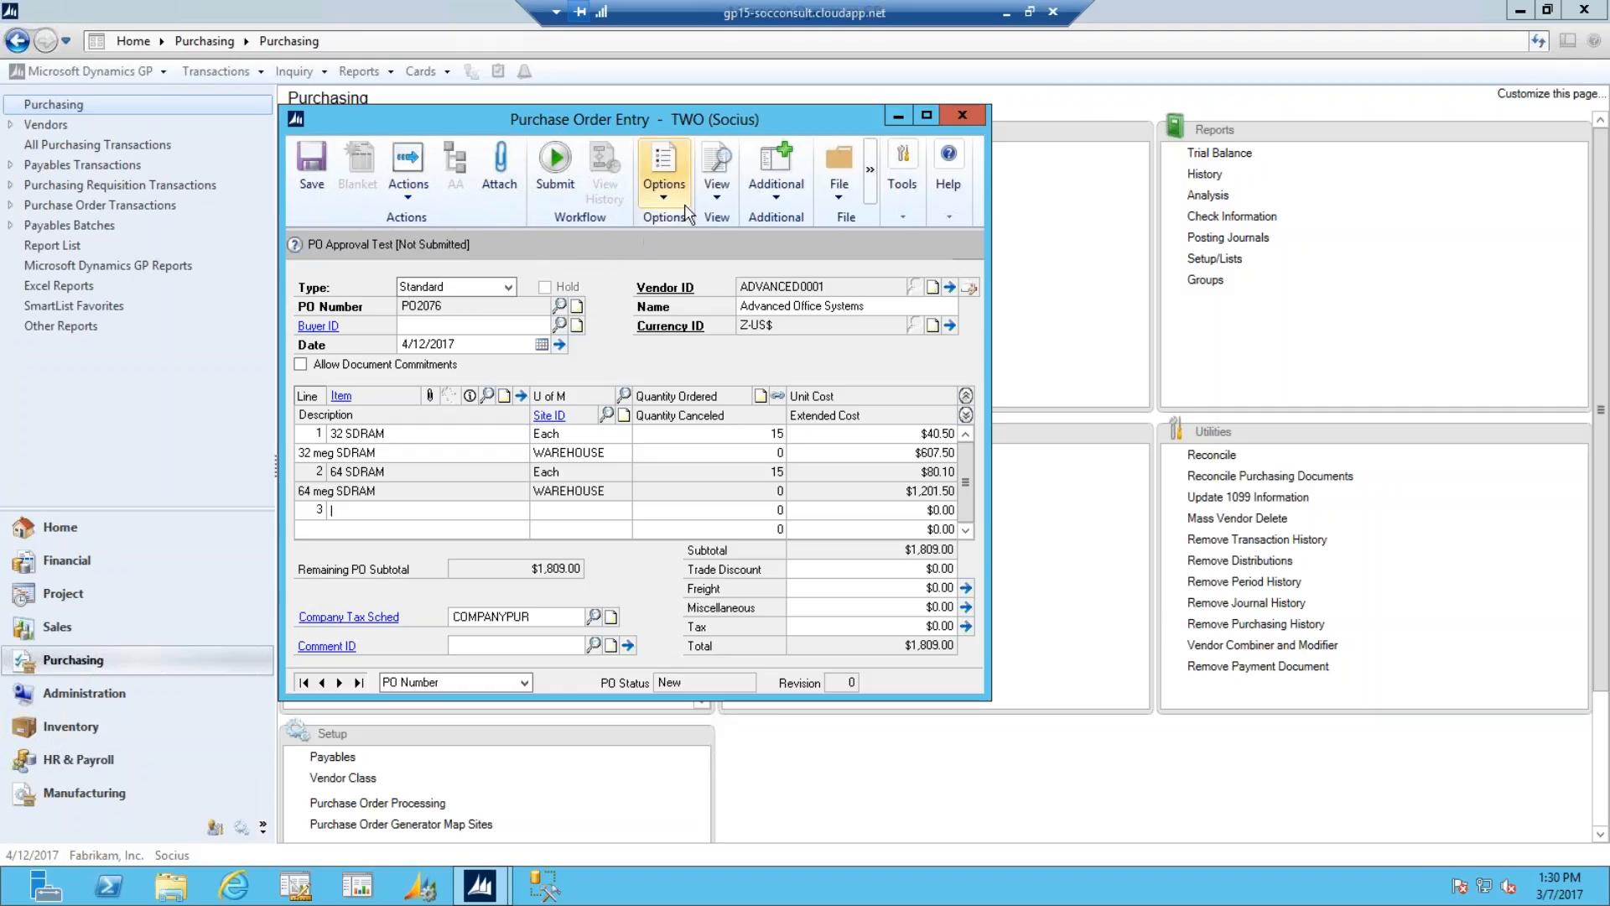
left_click(873, 183)
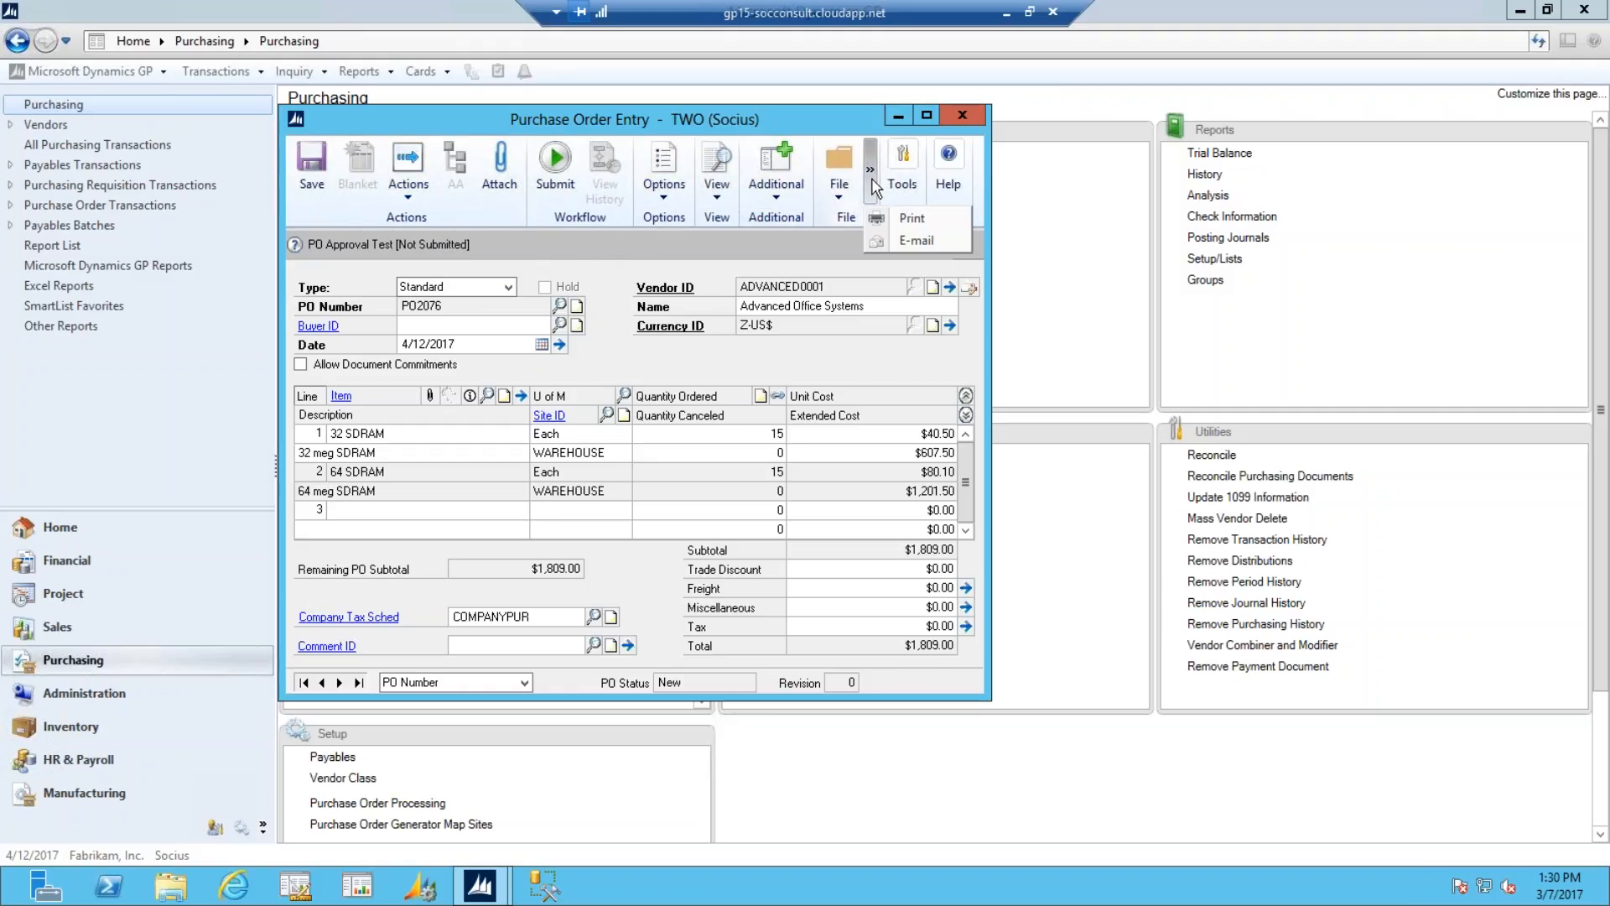
left_click(915, 218)
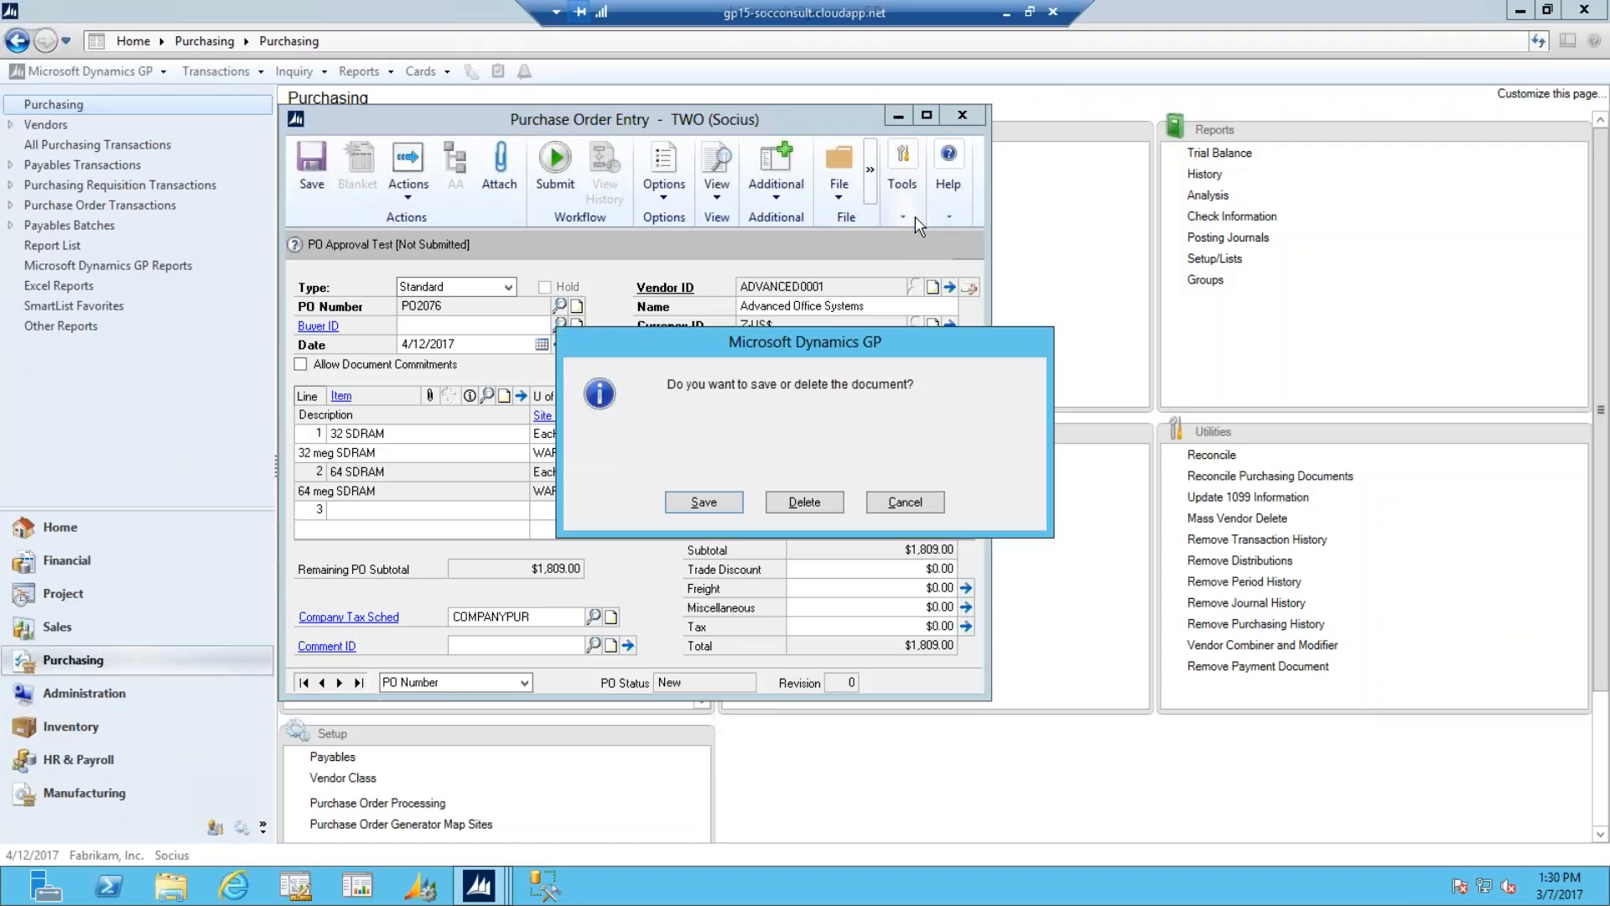
left_click(723, 496)
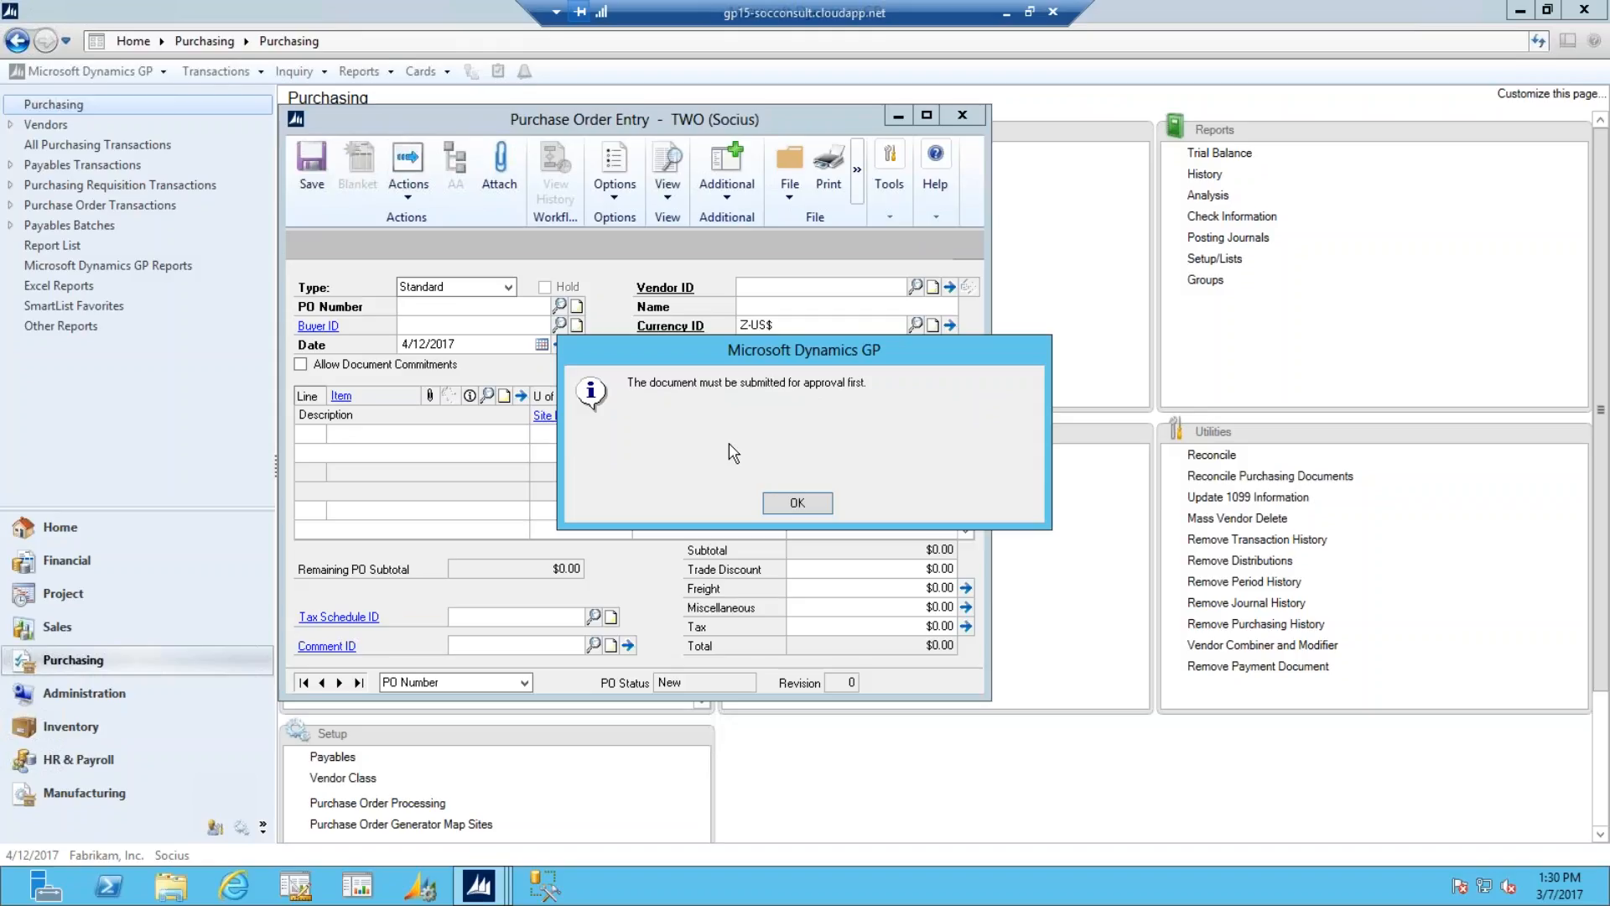
left_click(785, 504)
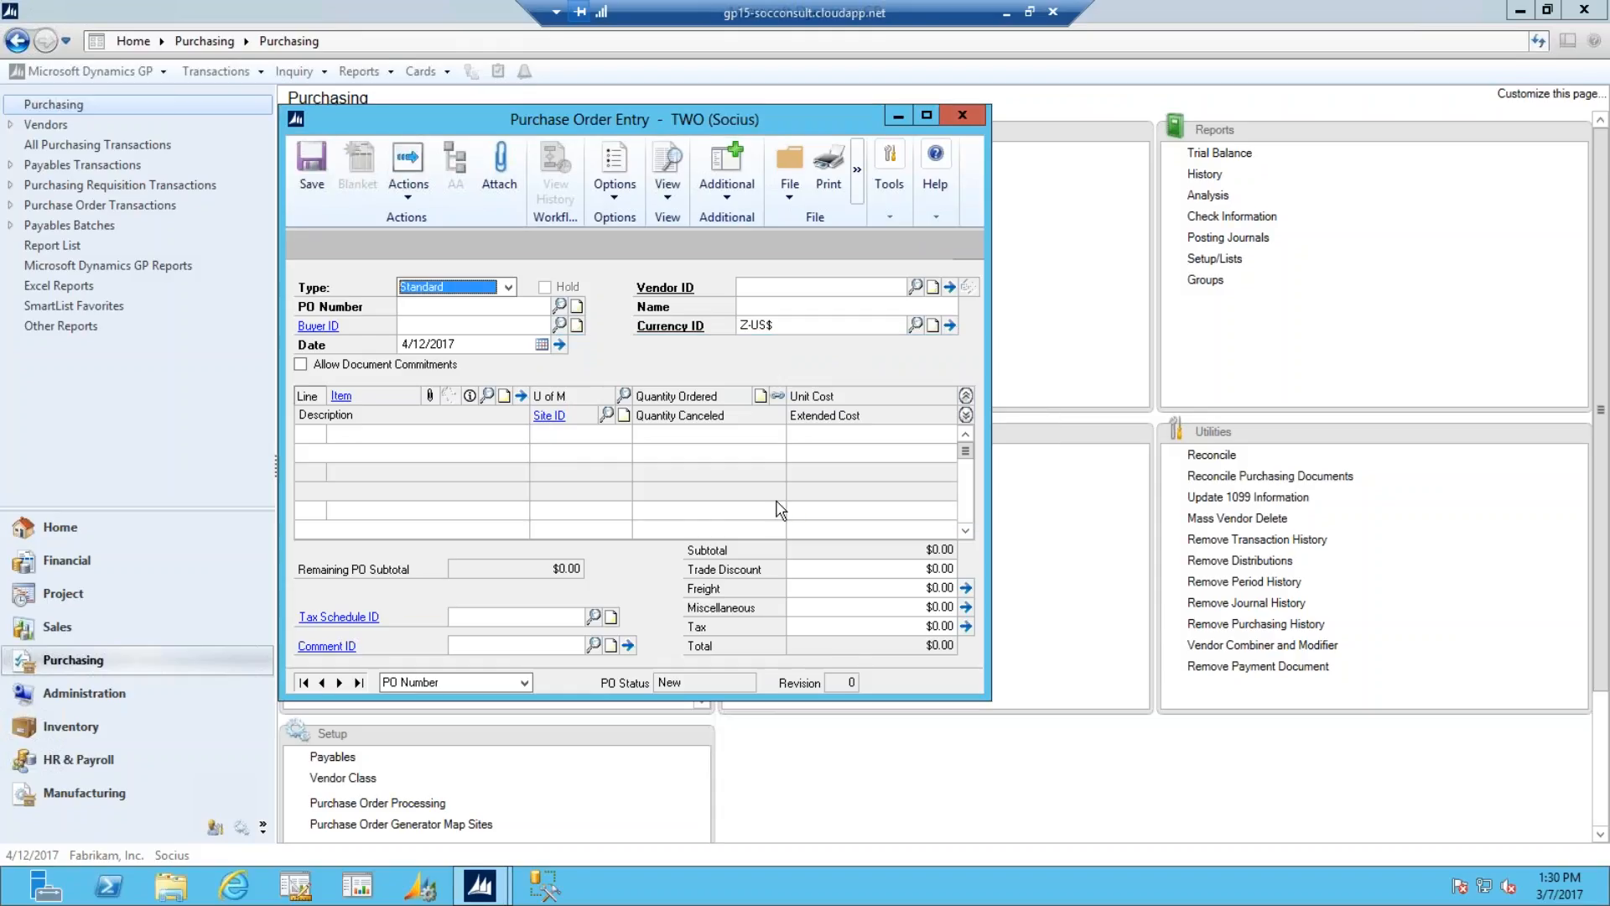
- Reopen the last saved purchase order, submit it for approval with the comment "Test Submitting Purchase Order", and close Purchase Order Entry
left_click(359, 682)
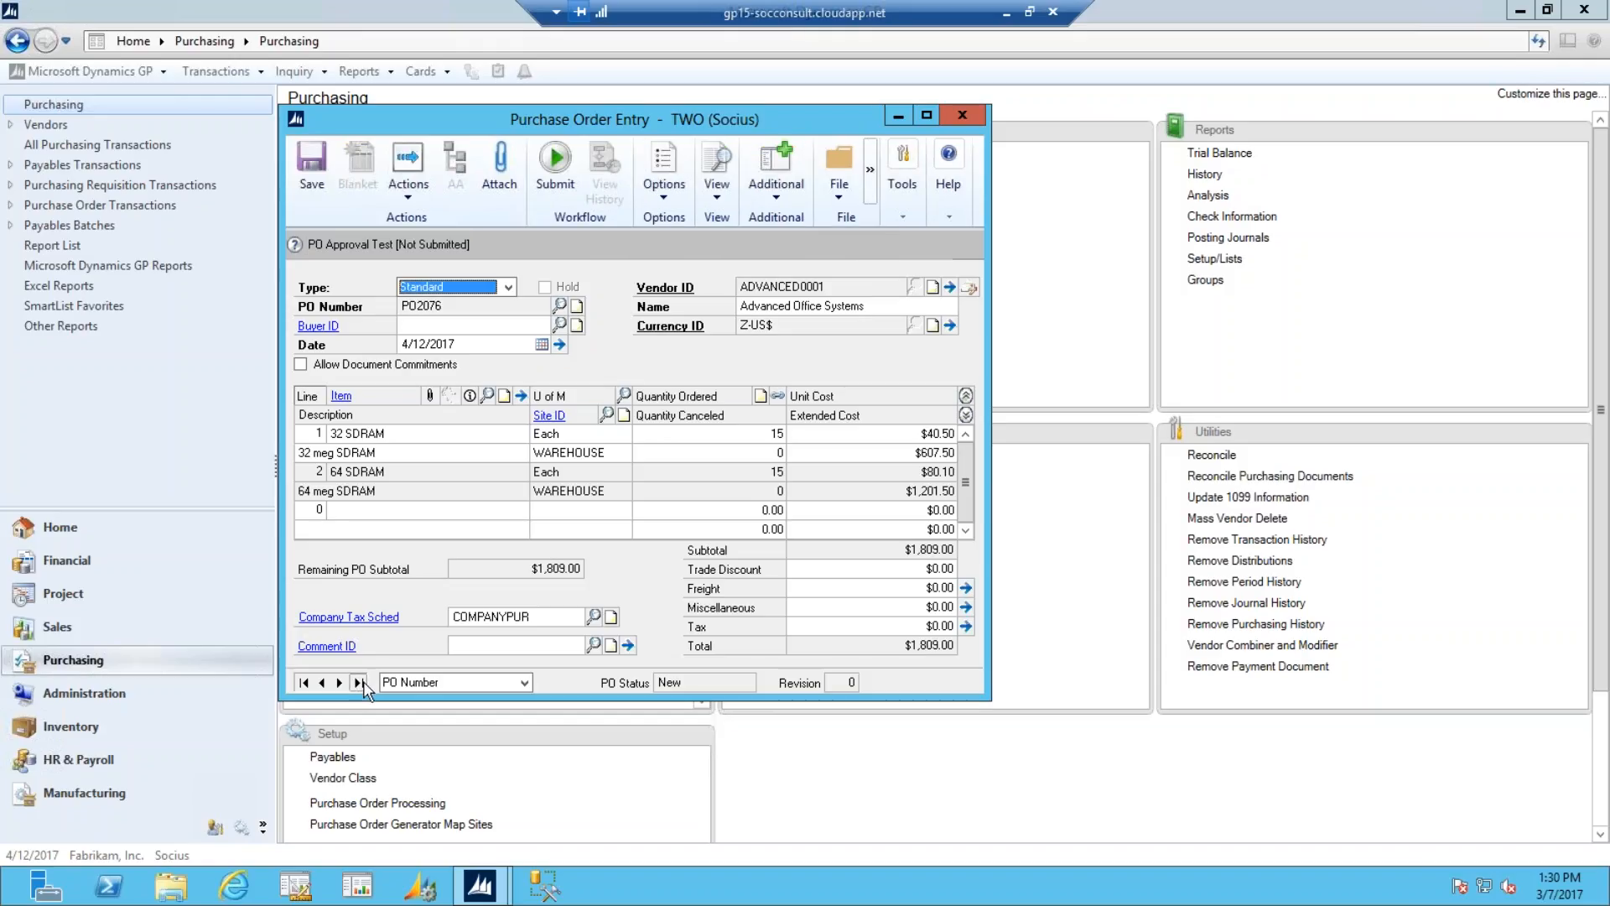
left_click(552, 176)
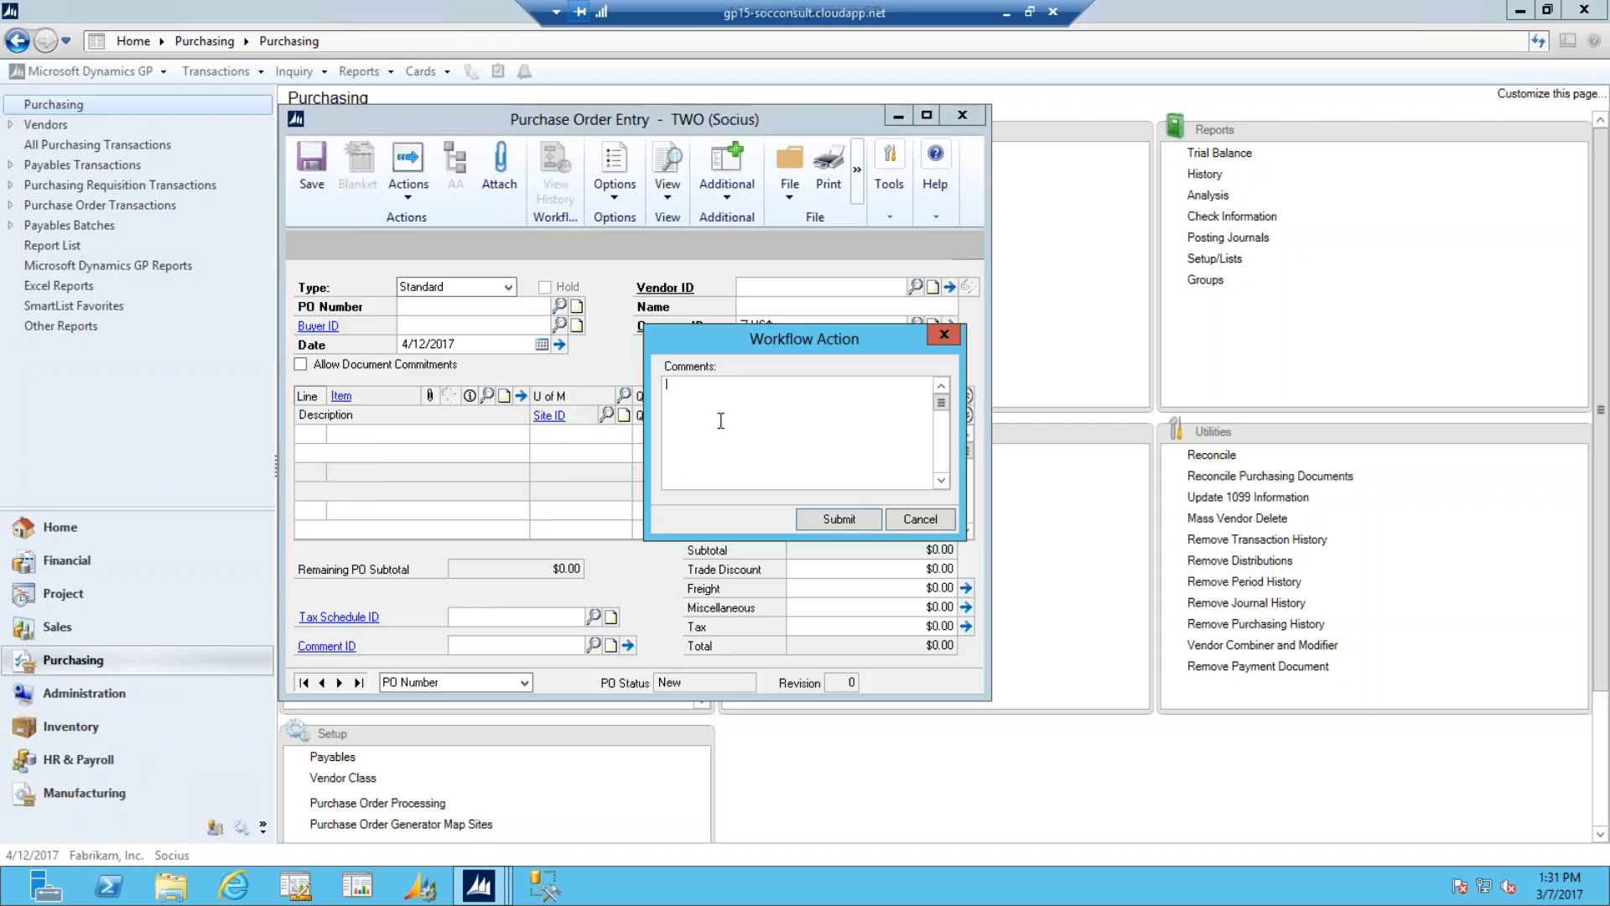
type("Test Submitting Purchase Order...")
left_click(835, 520)
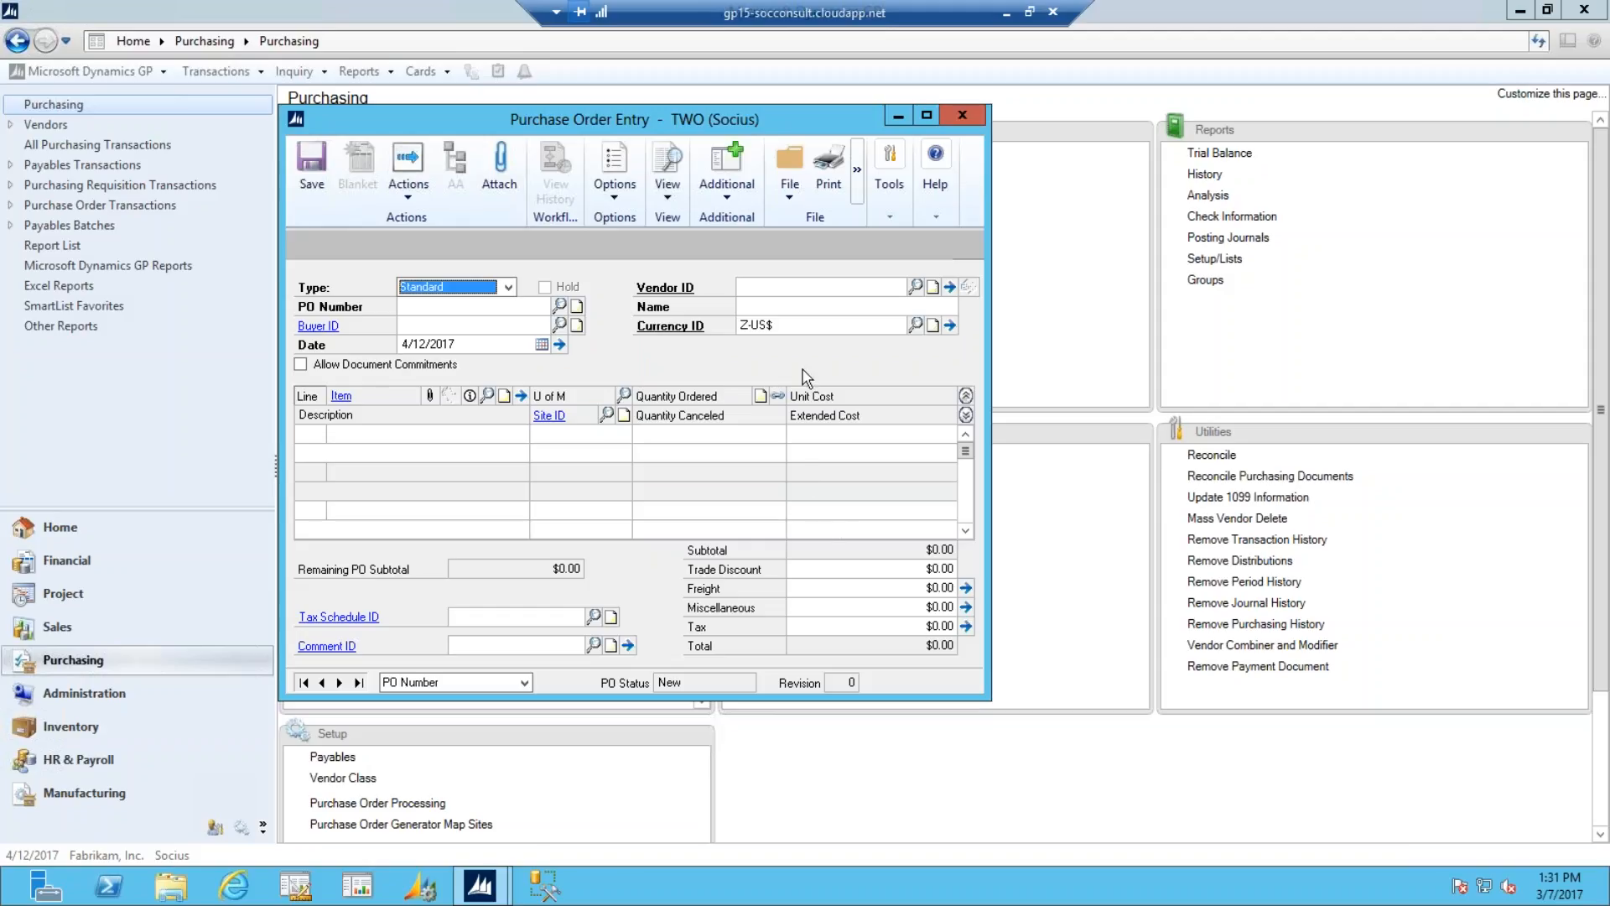
left_click(956, 117)
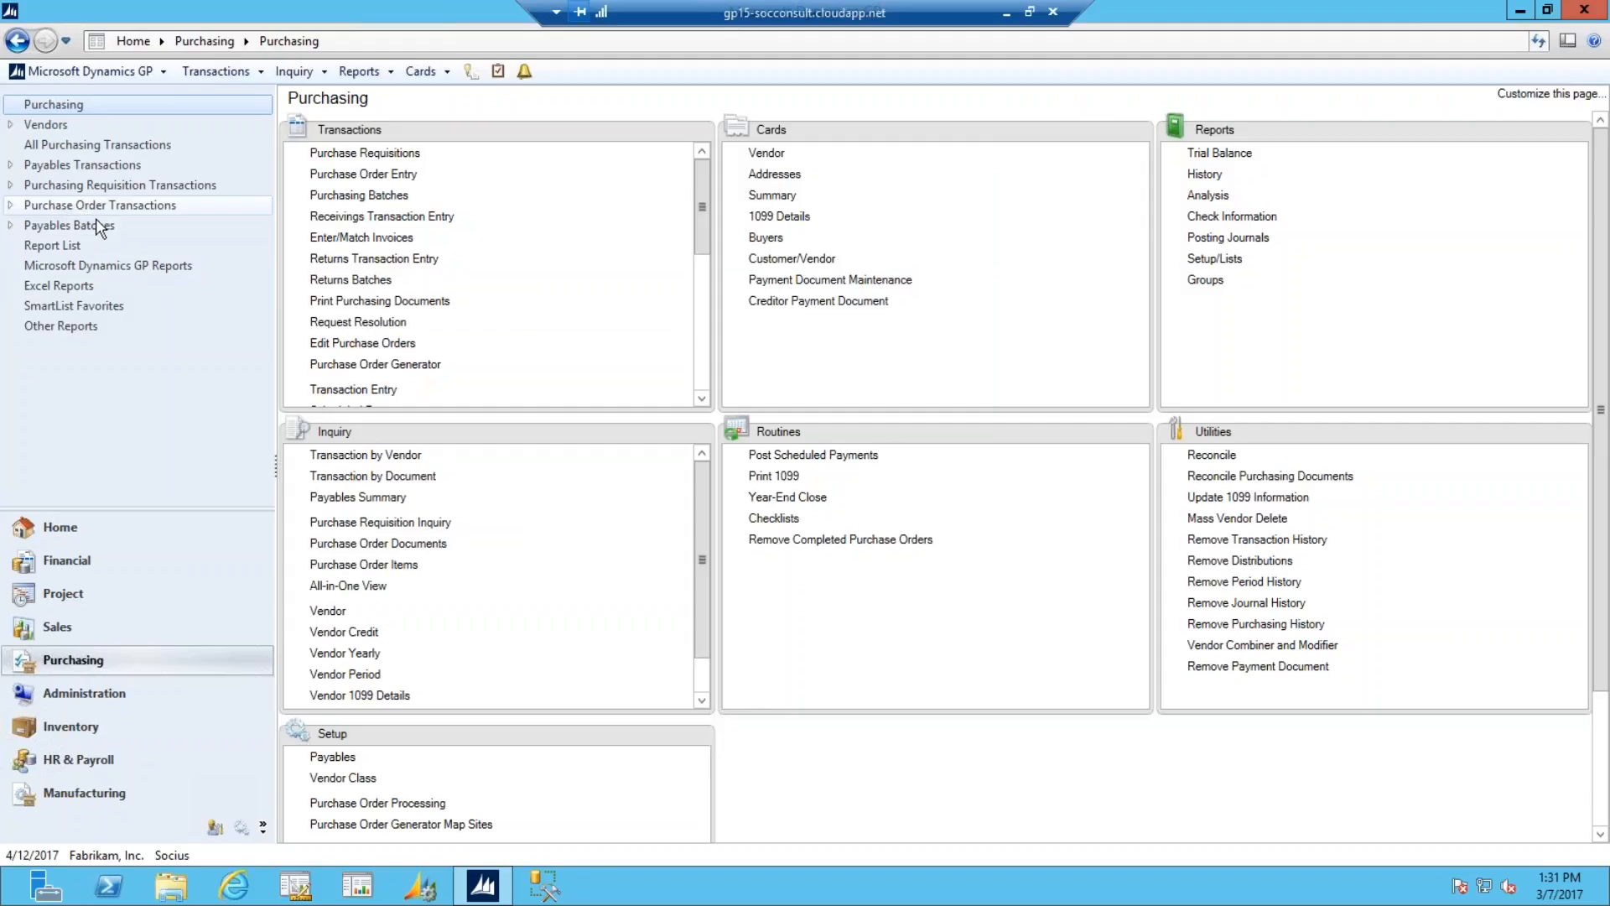
- Review the purchase orders pending approval, open the approval comment for the Advanced Office Systems order, cancel it, and return to the Purchasing page
left_click(11, 208)
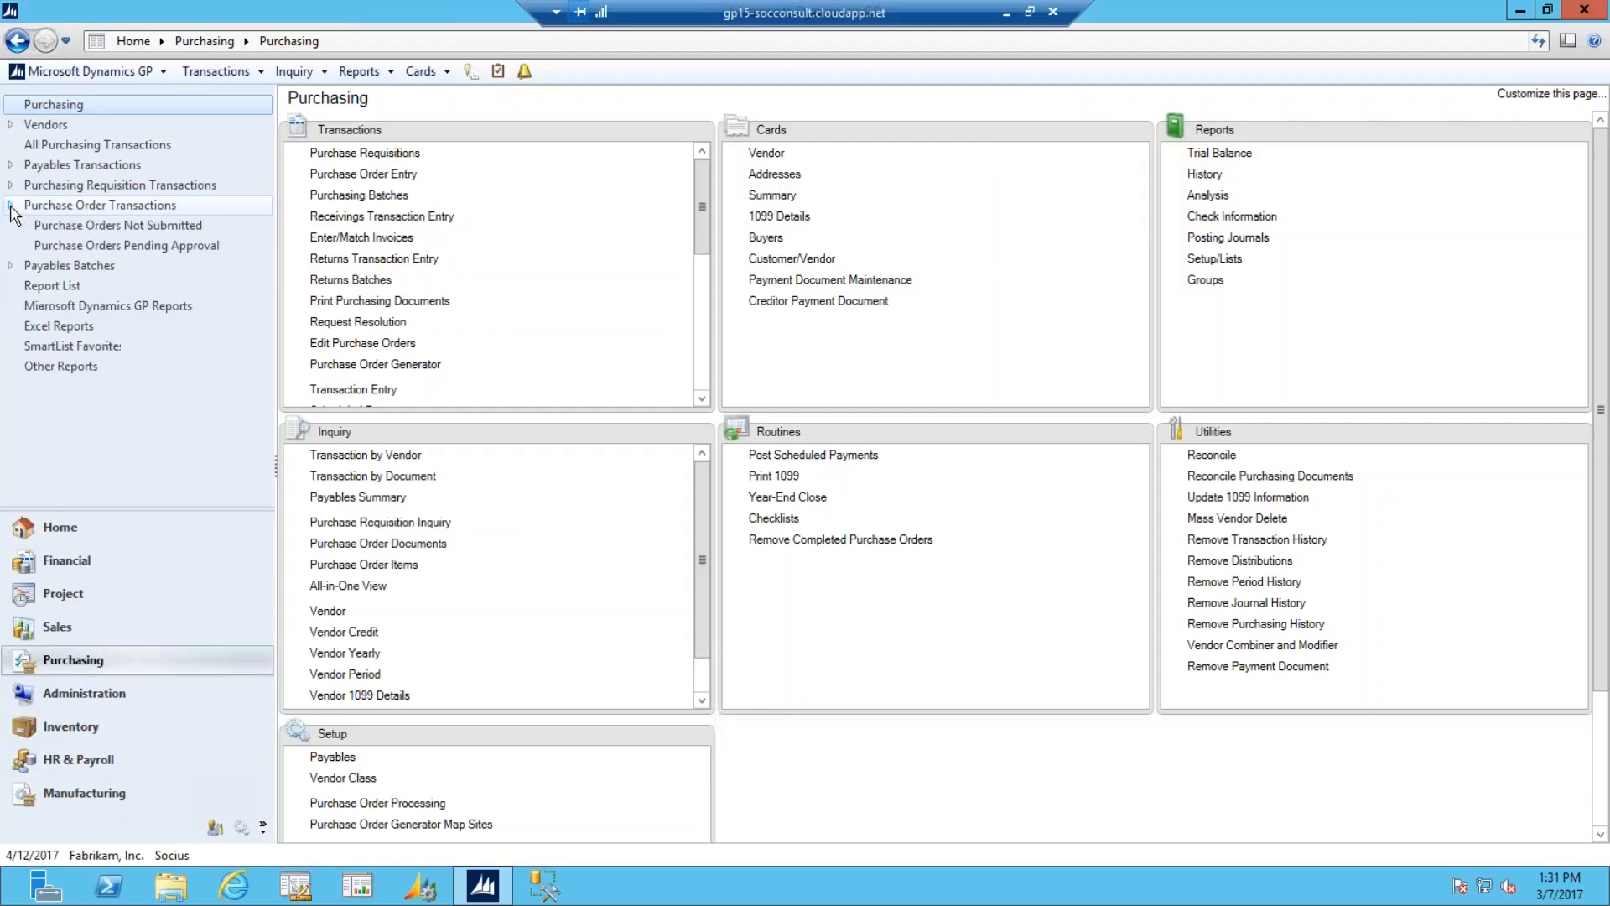
left_click(80, 247)
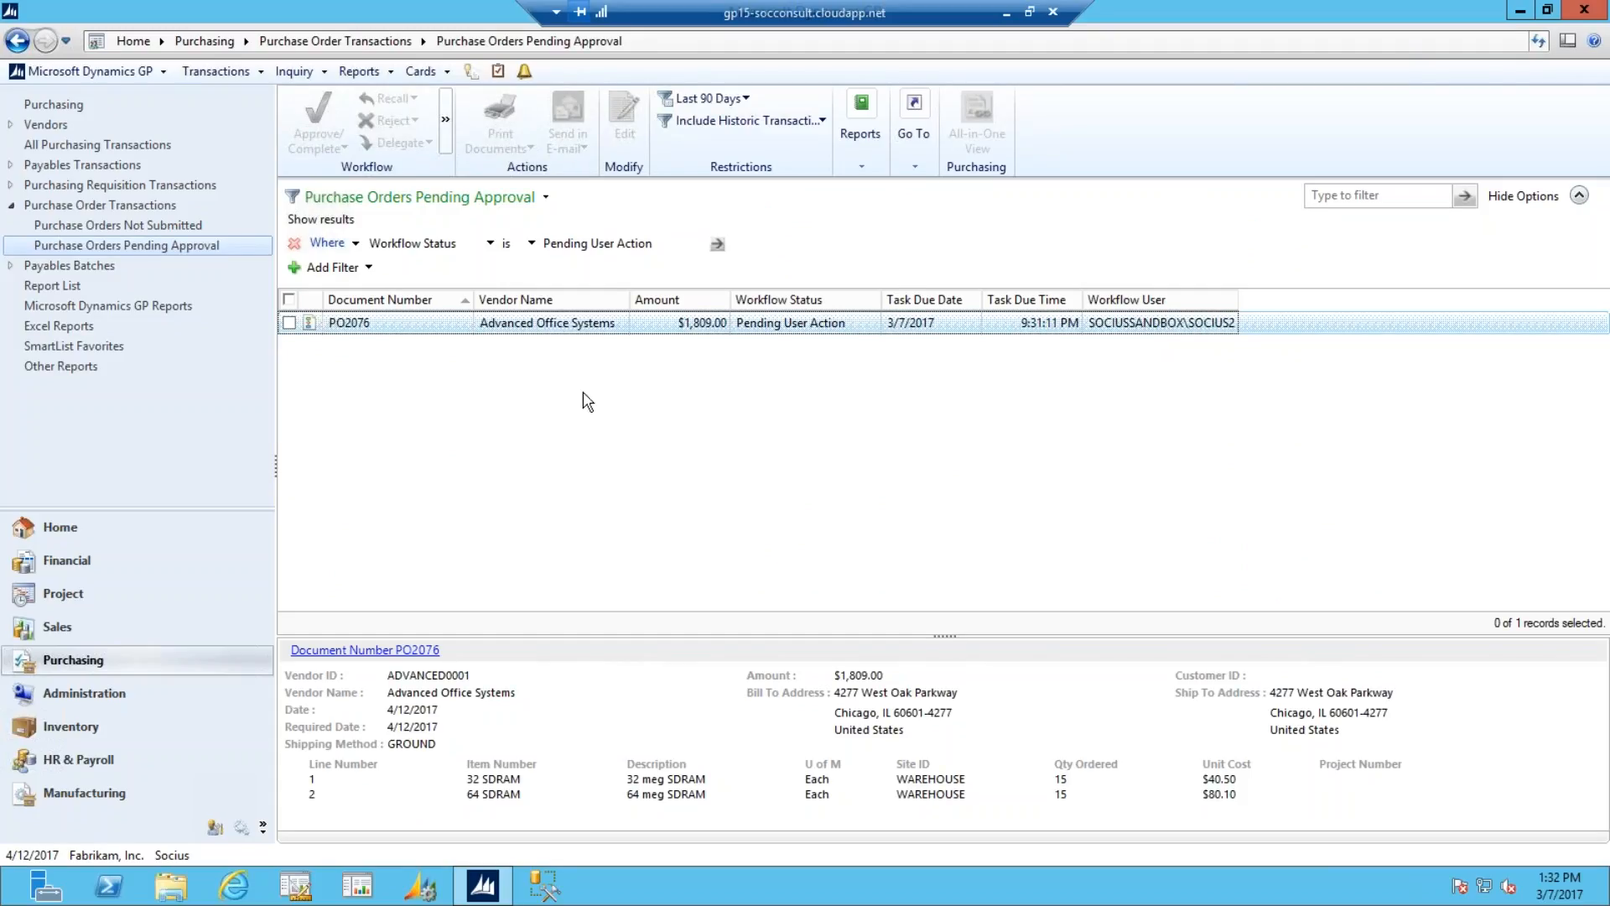
left_click(289, 324)
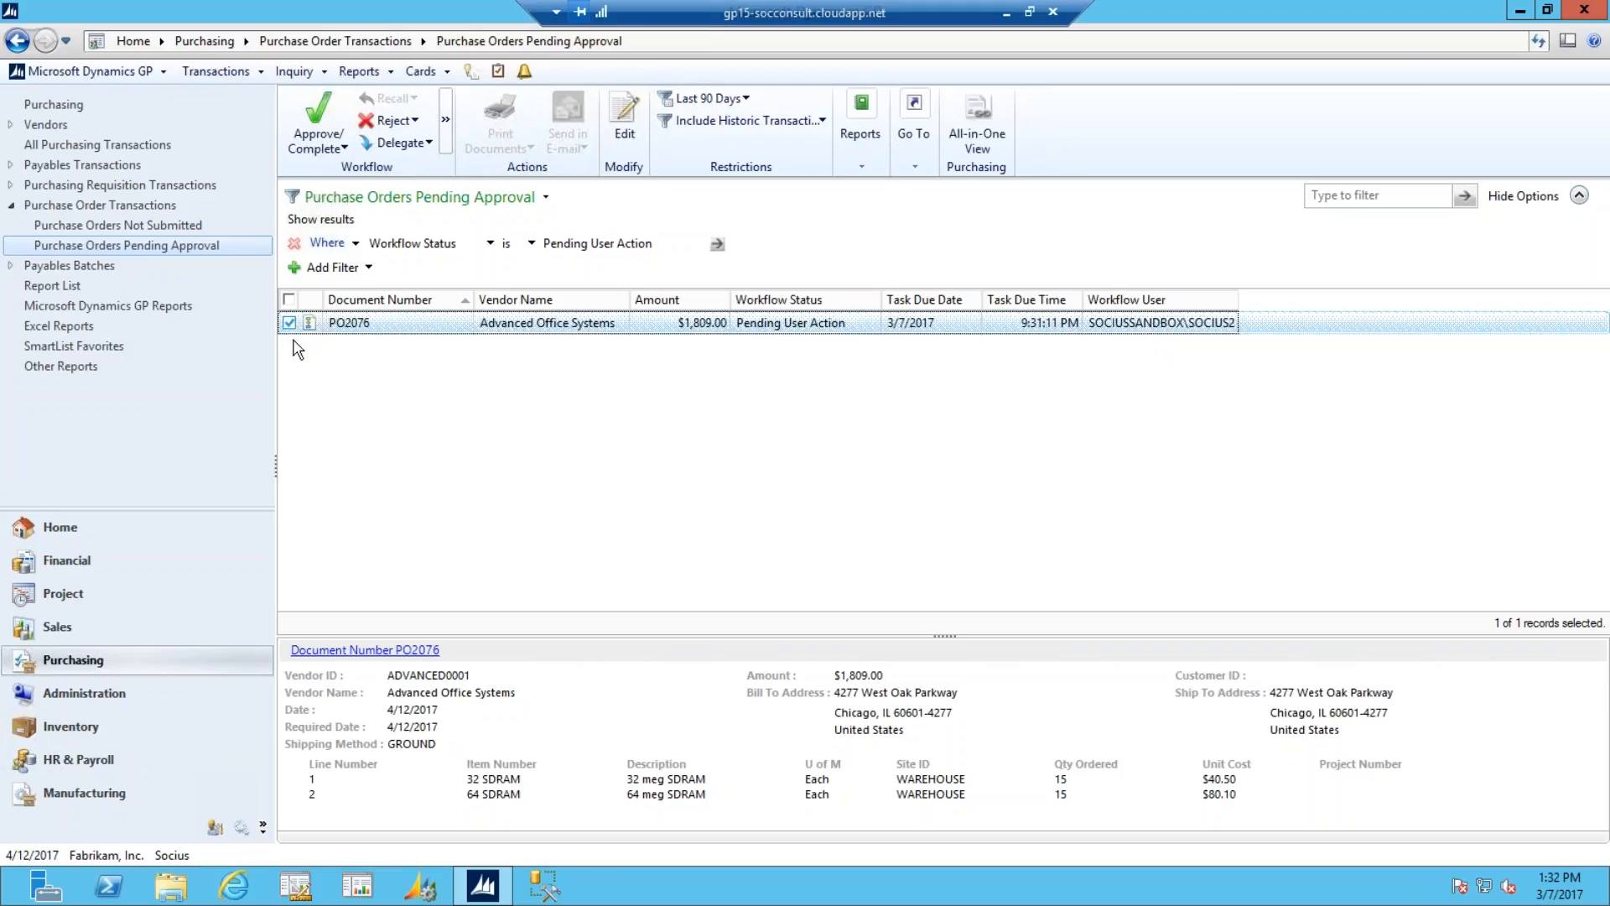
left_click(334, 149)
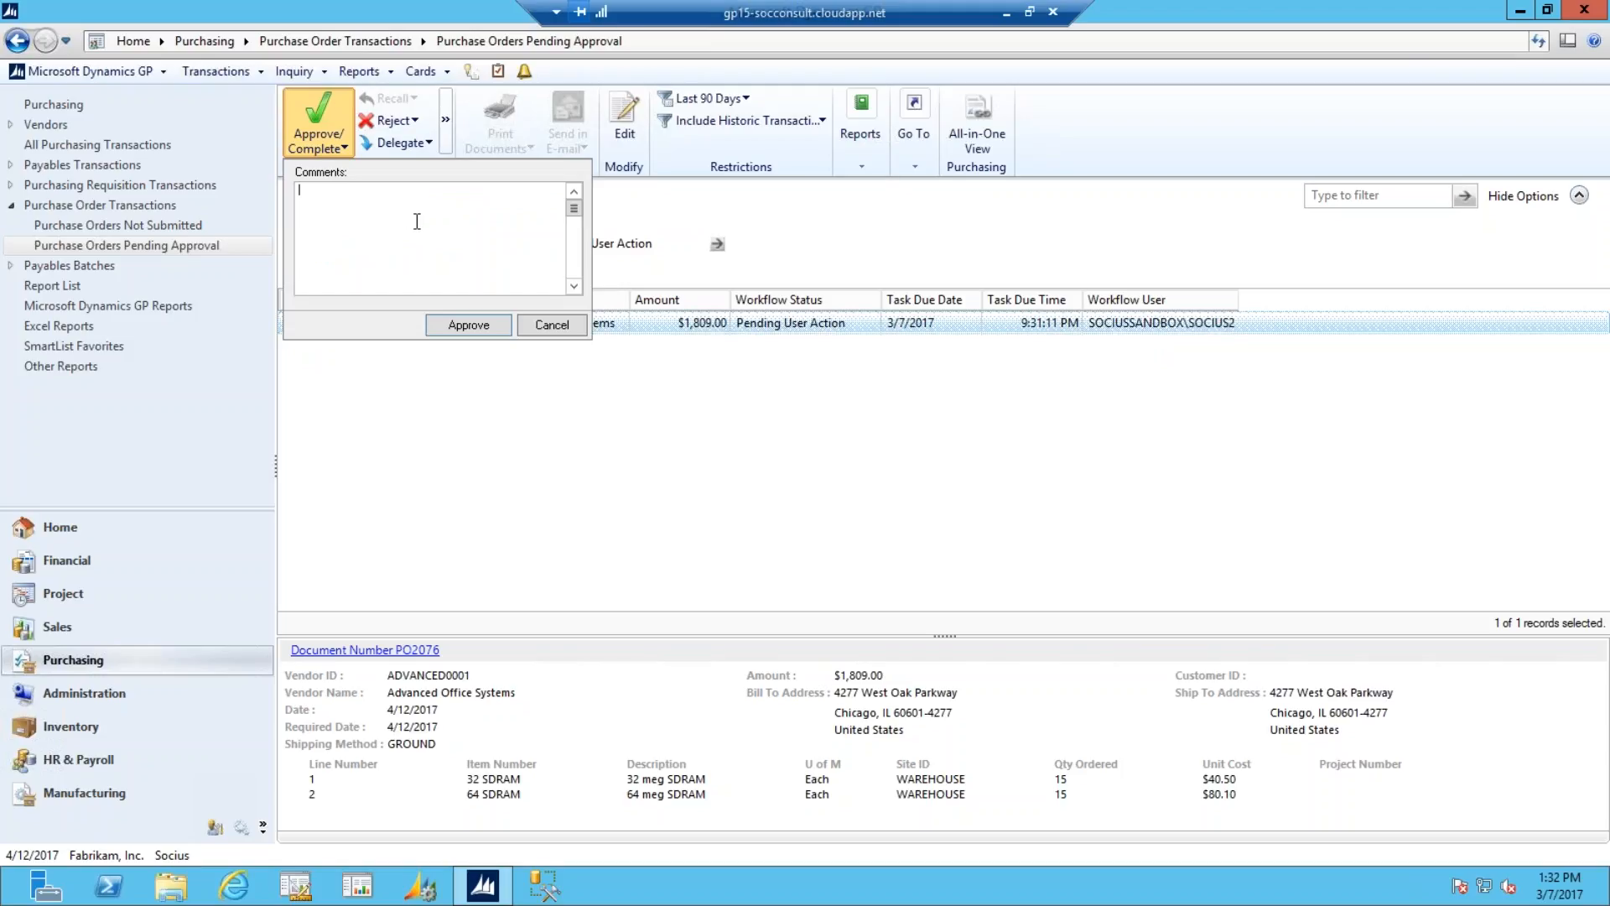
left_click(552, 326)
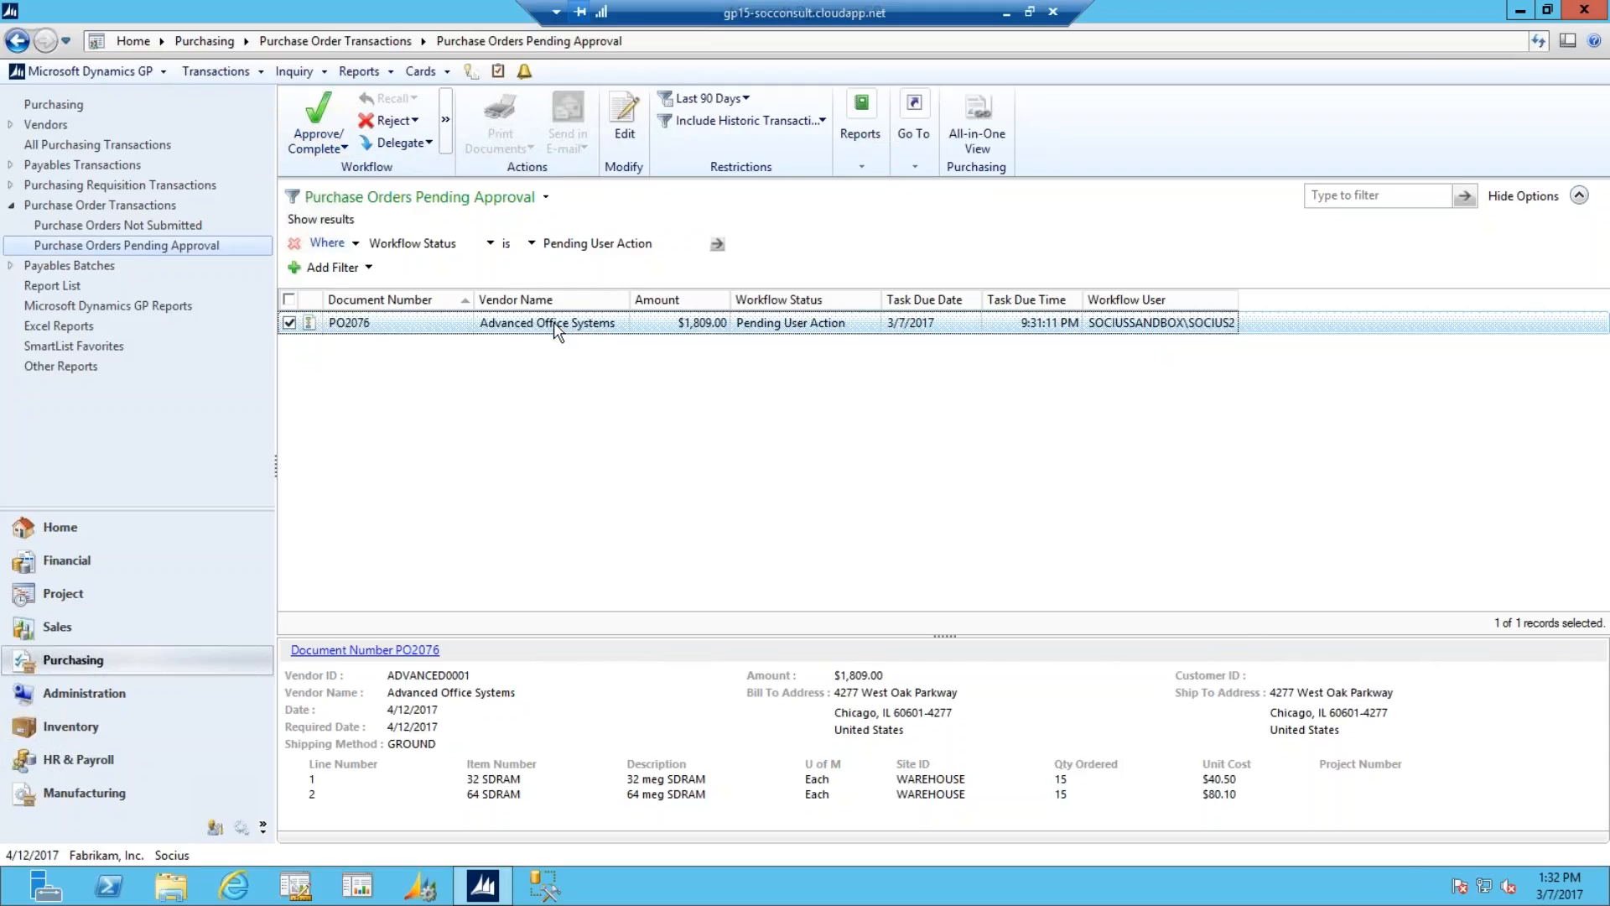
left_click(64, 102)
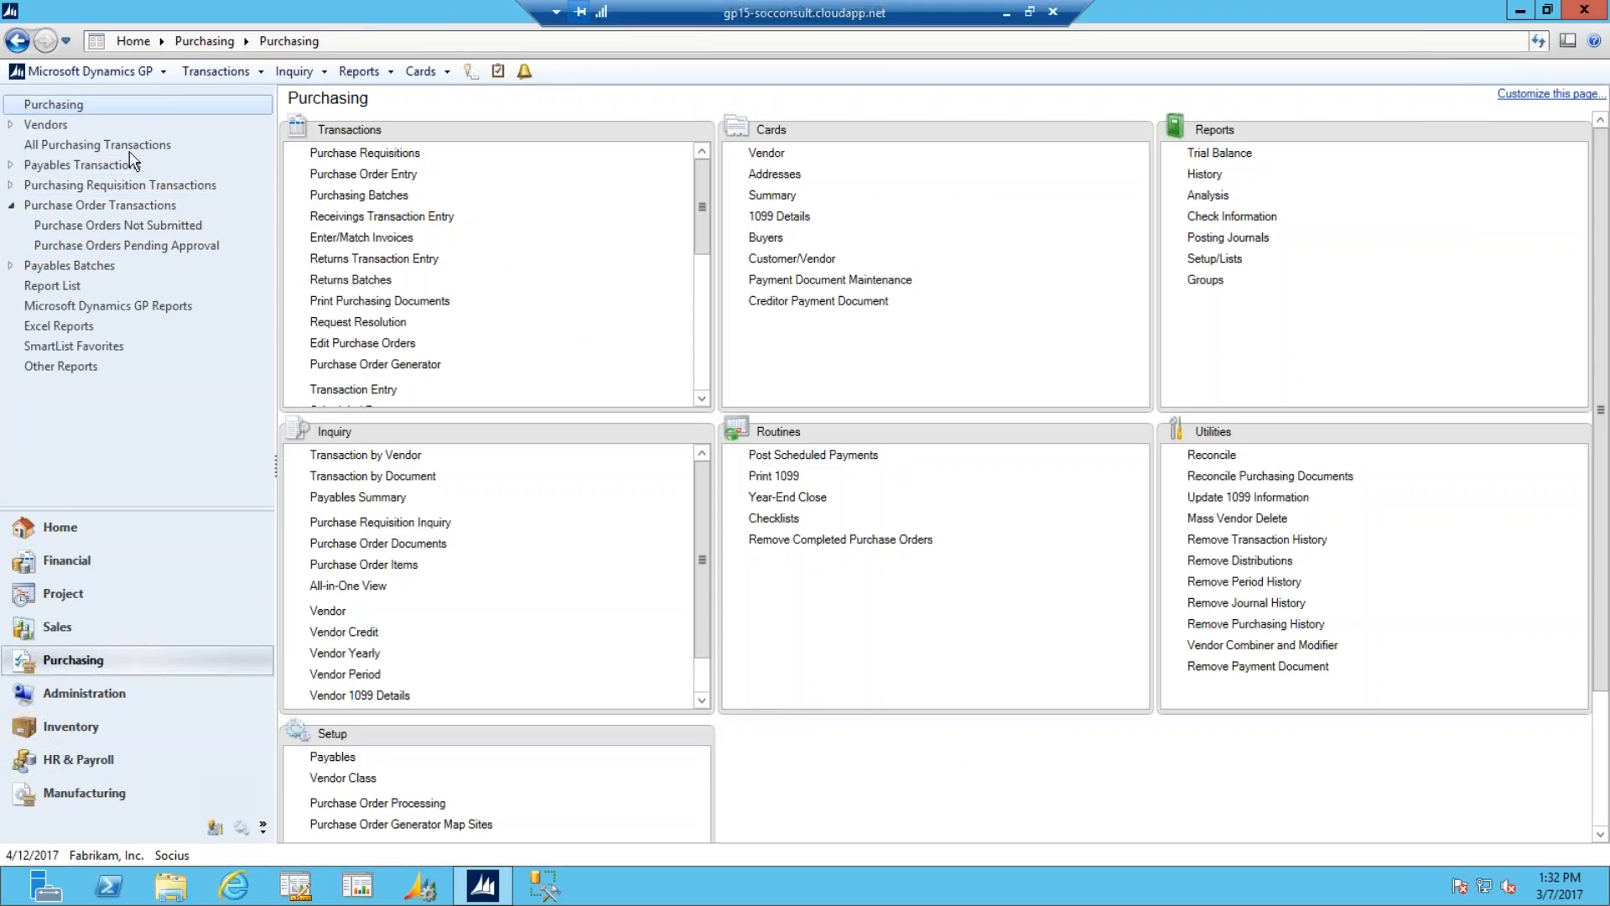
- Minimize the remote session and PowerPoint, open the Socius2.RDP remote desktop connection, and sign in with the account password
left_click(1007, 15)
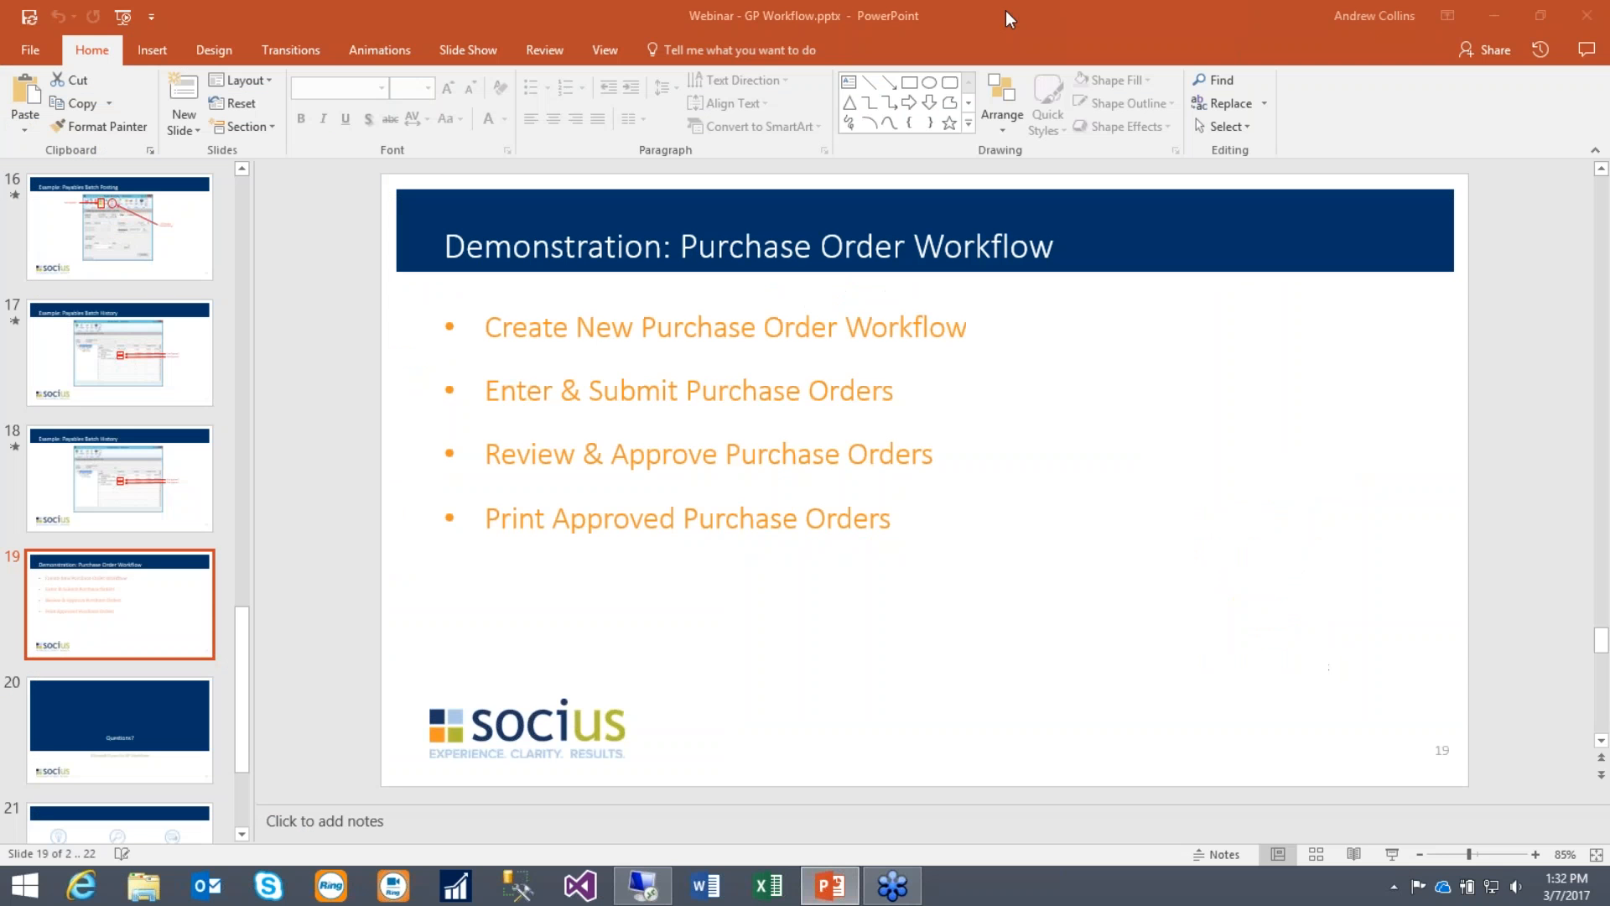
left_click(1500, 15)
left_click(419, 29)
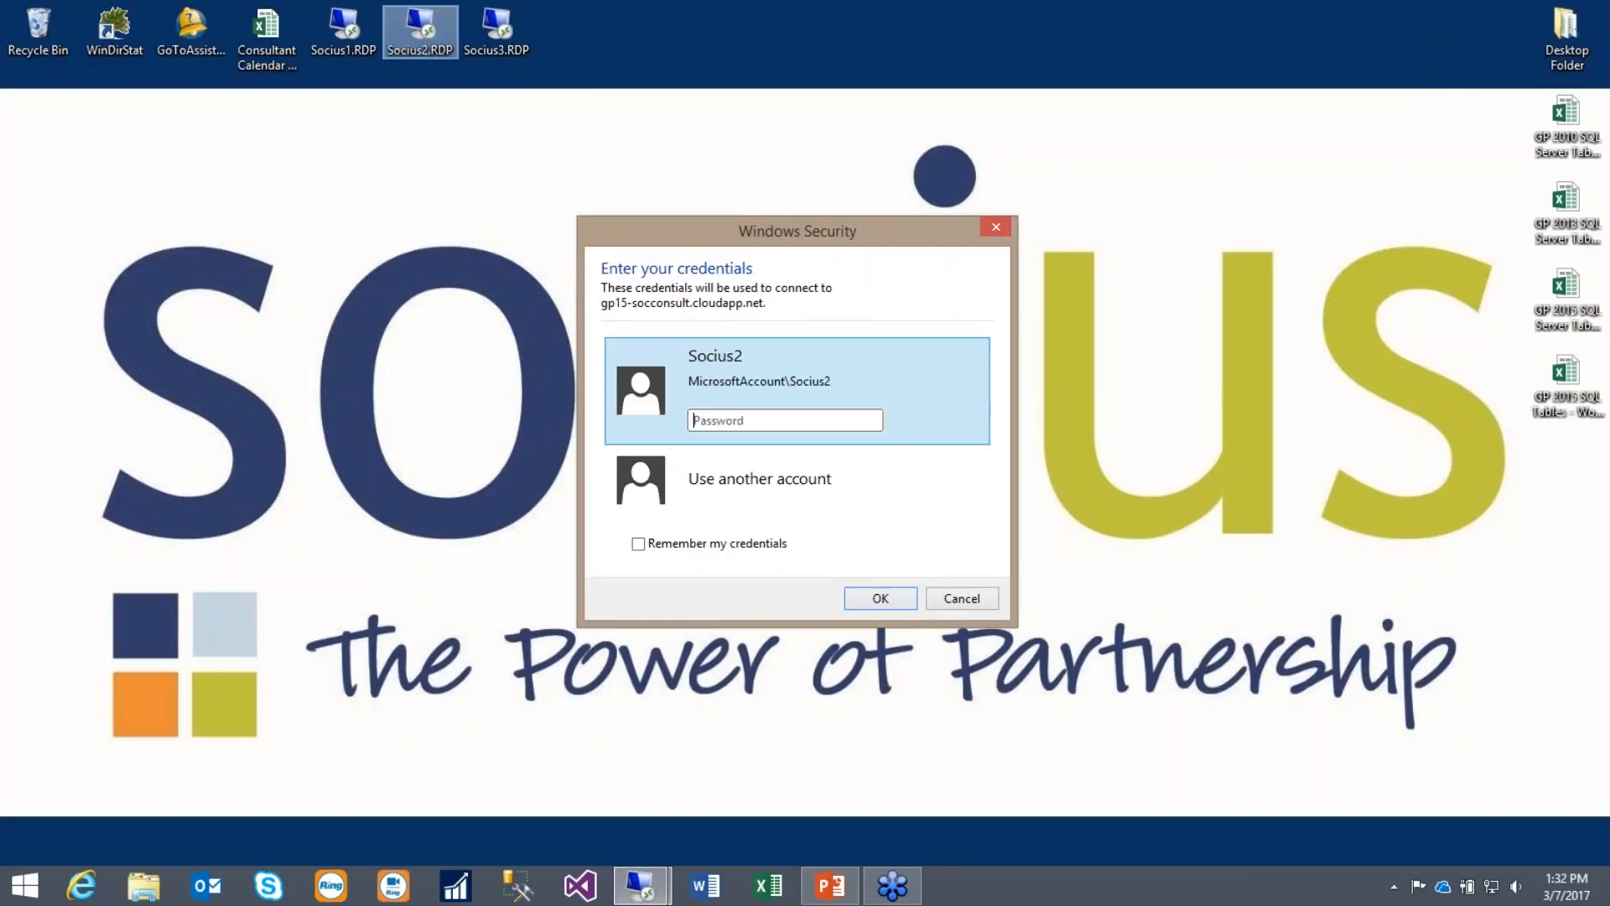
type("•••••••")
key("Return")
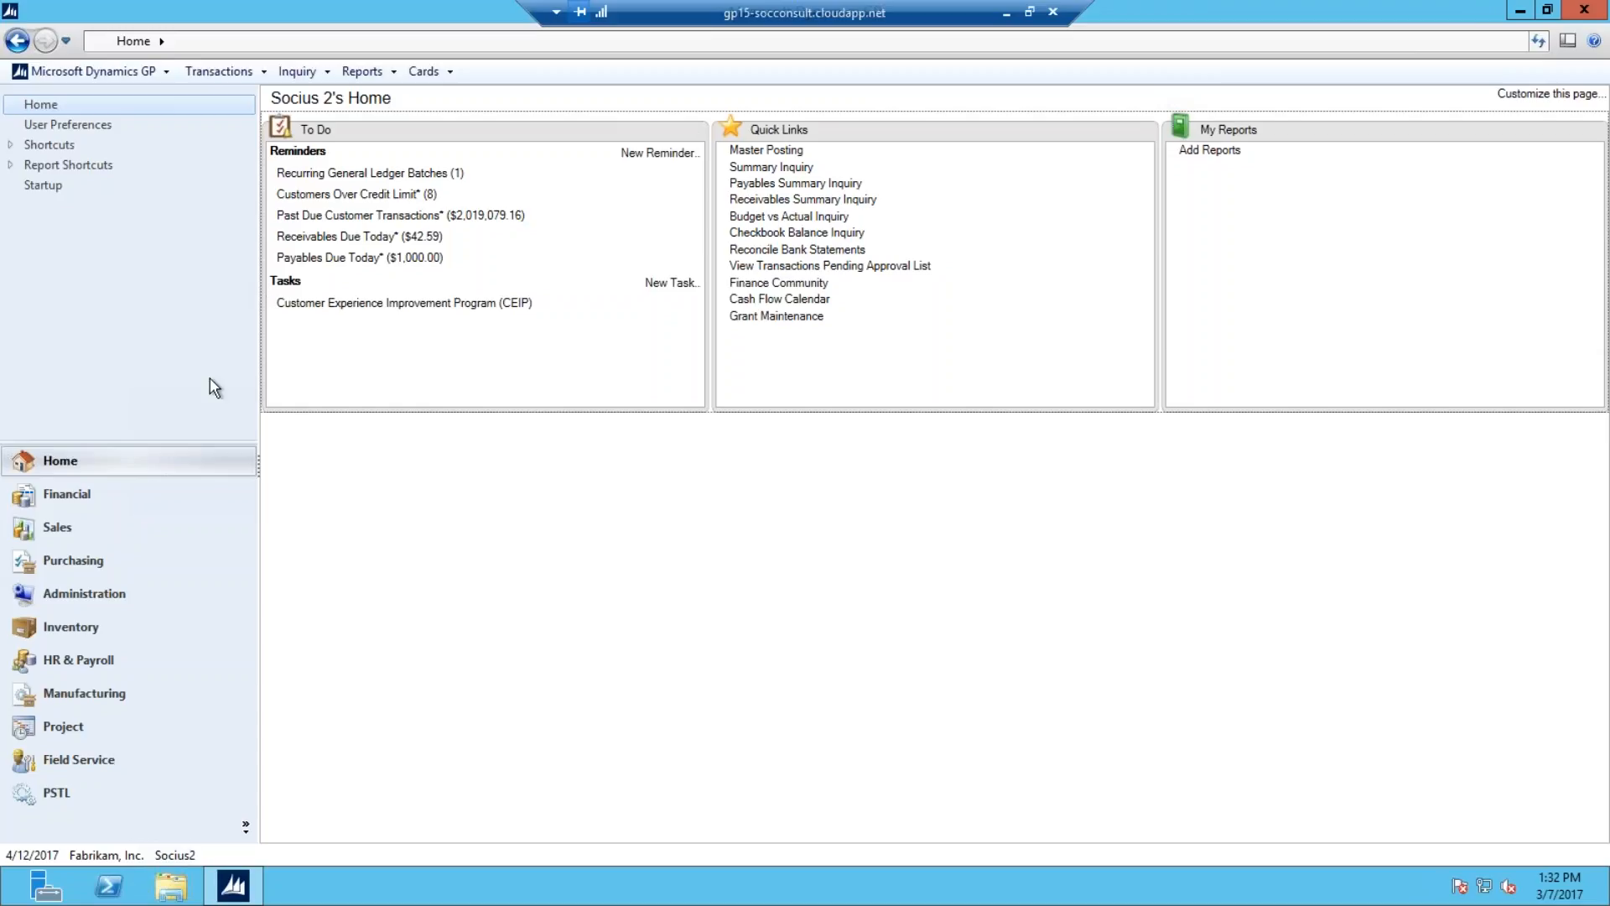
- Open the list of purchase orders pending approval in Purchasing and view the Advanced Office Systems order's details
left_click(94, 560)
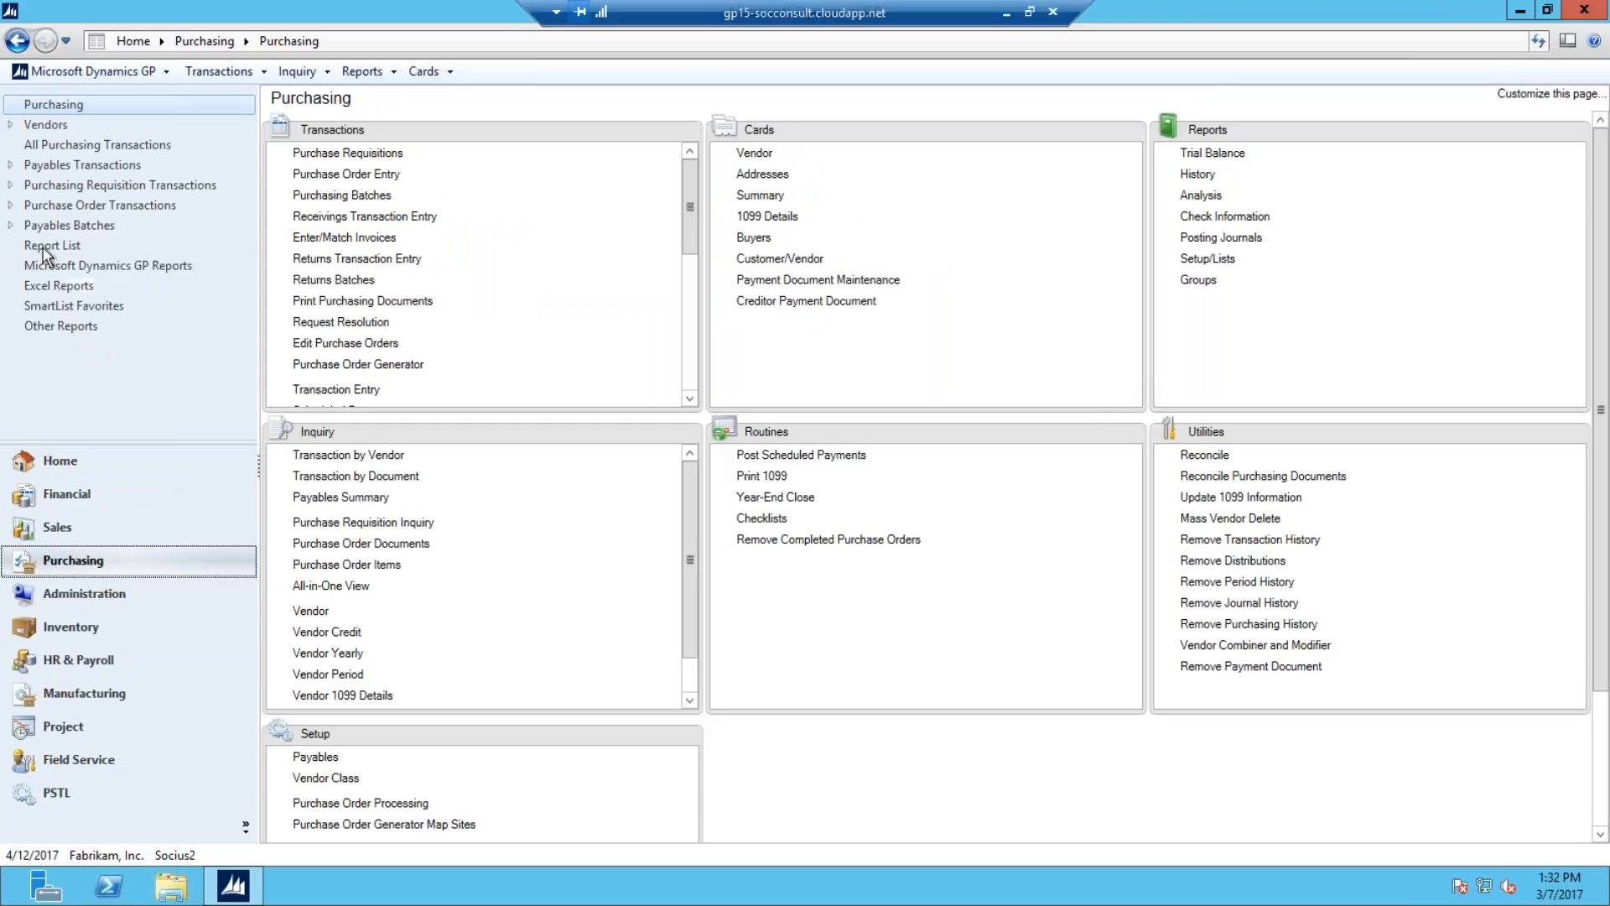
left_click(11, 205)
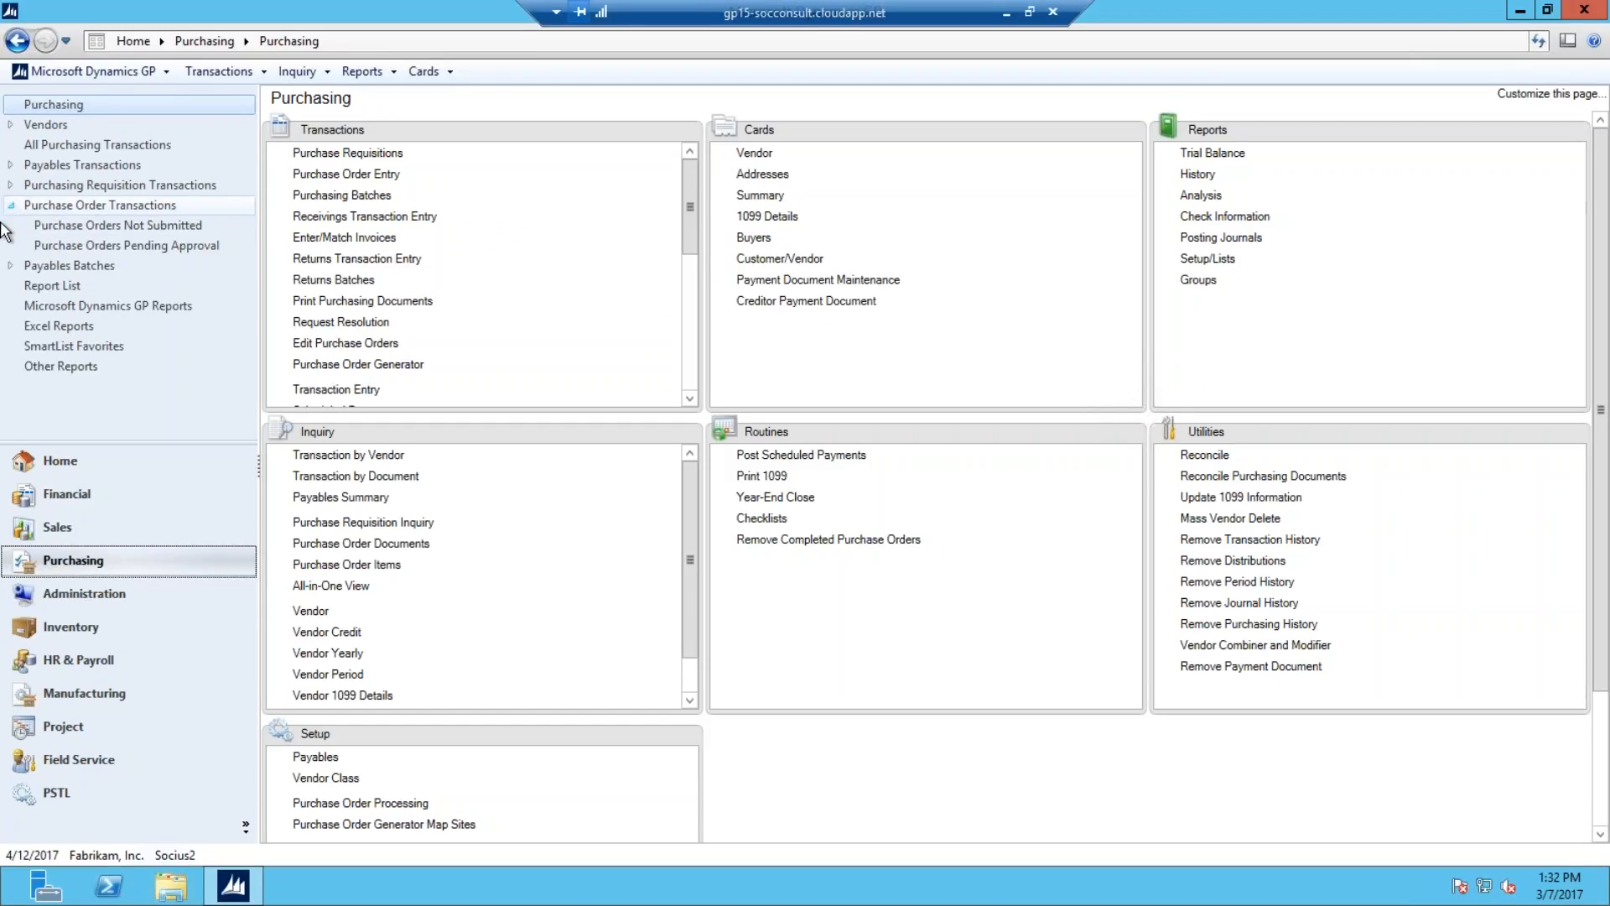
left_click(154, 250)
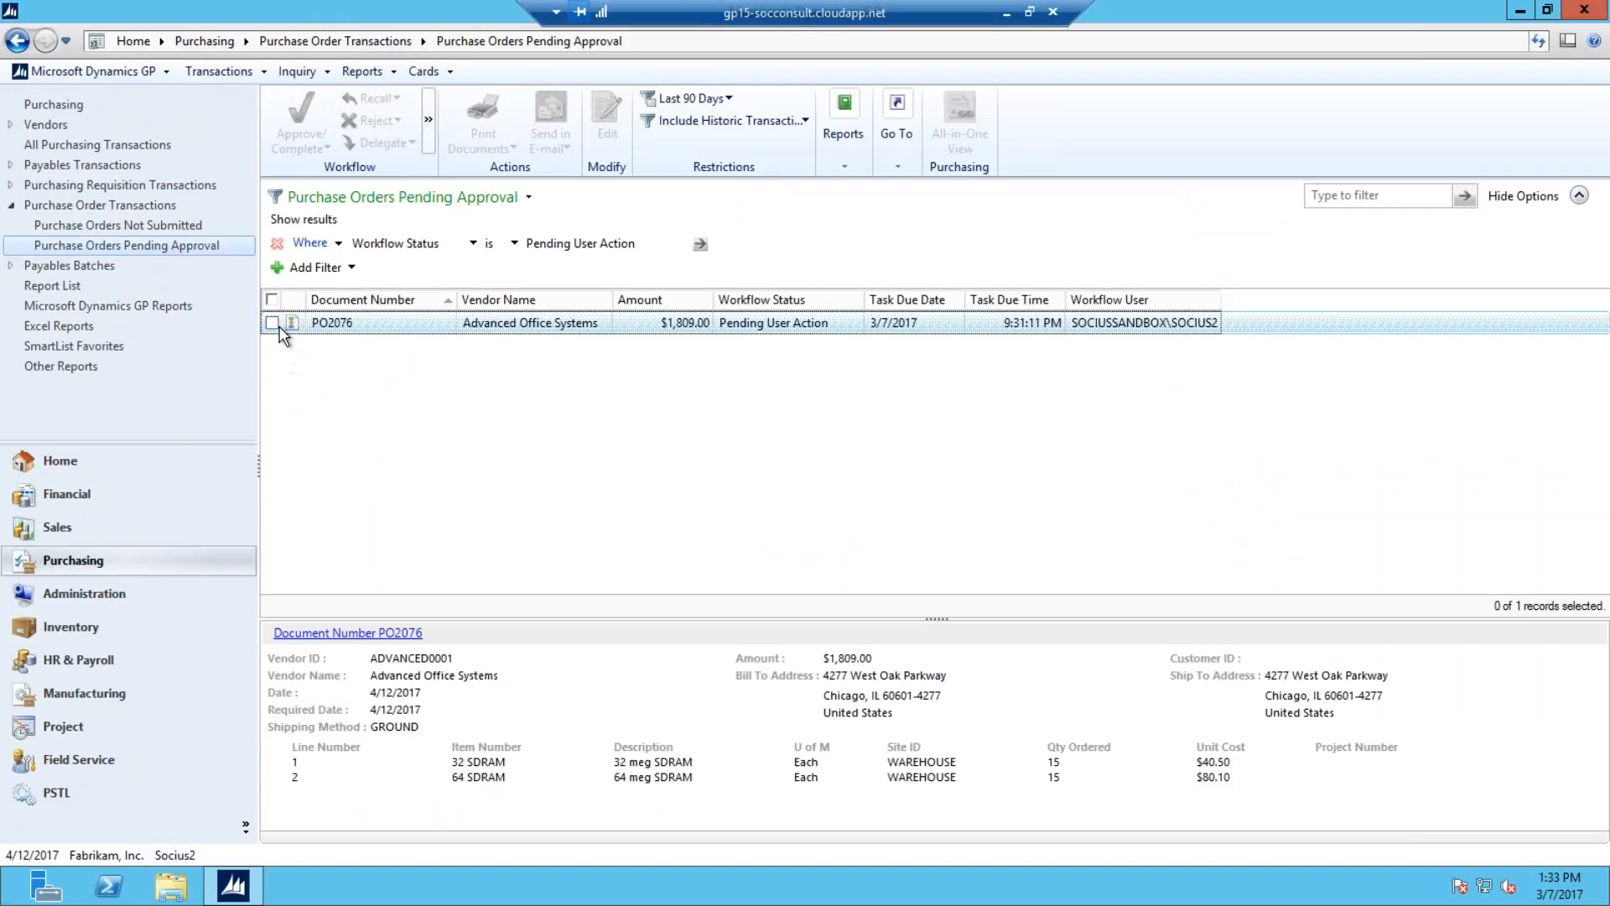
left_click(331, 323)
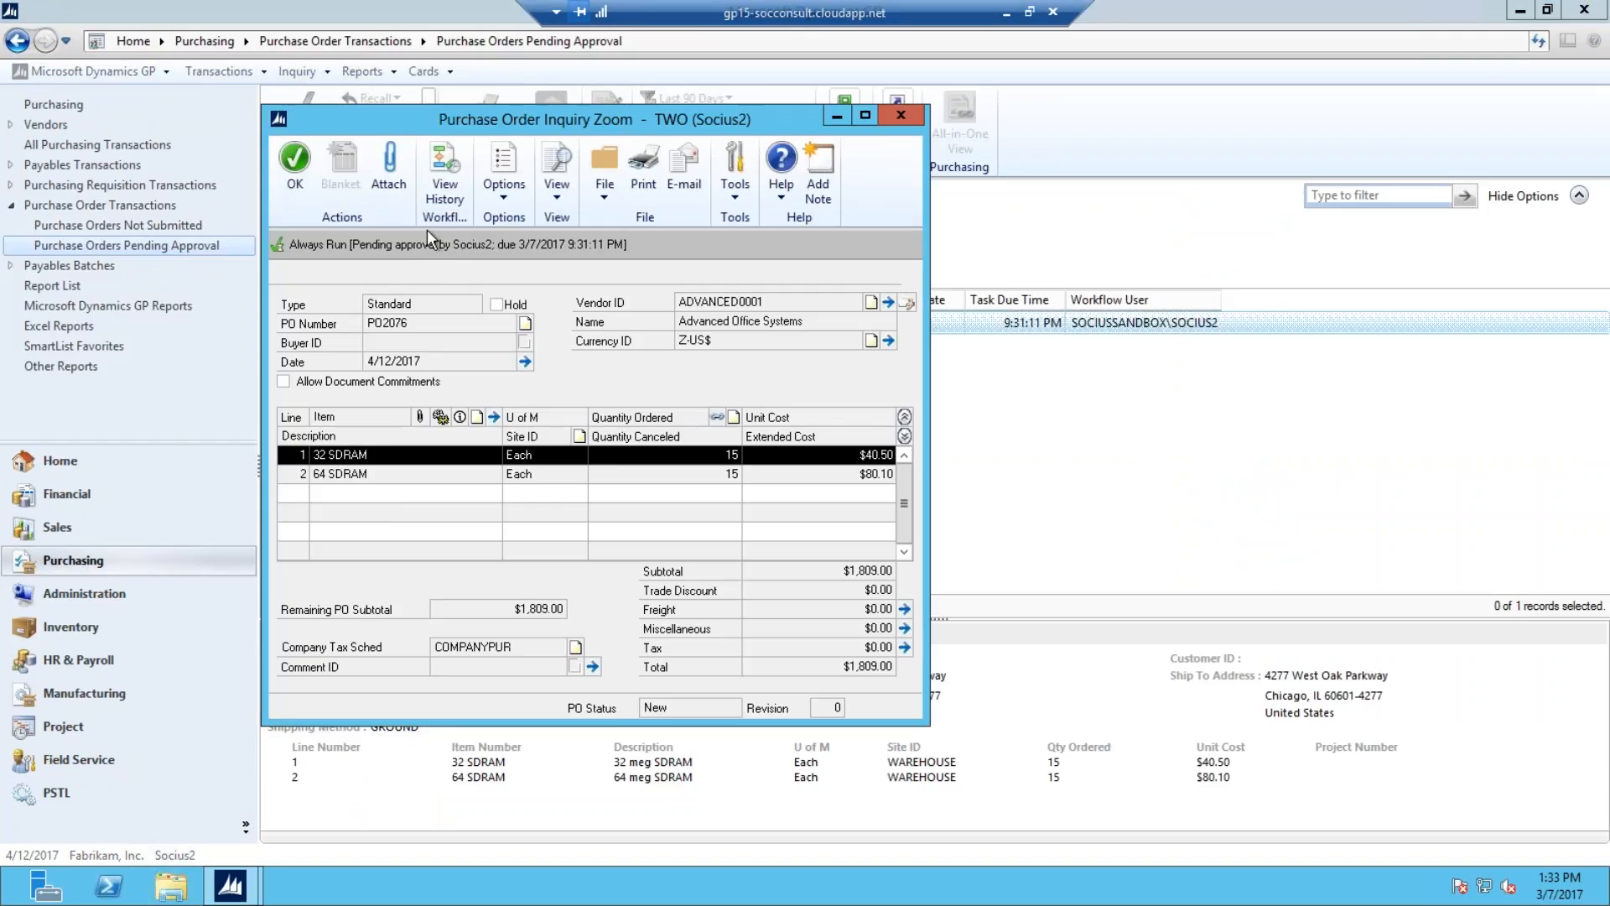
left_click(891, 114)
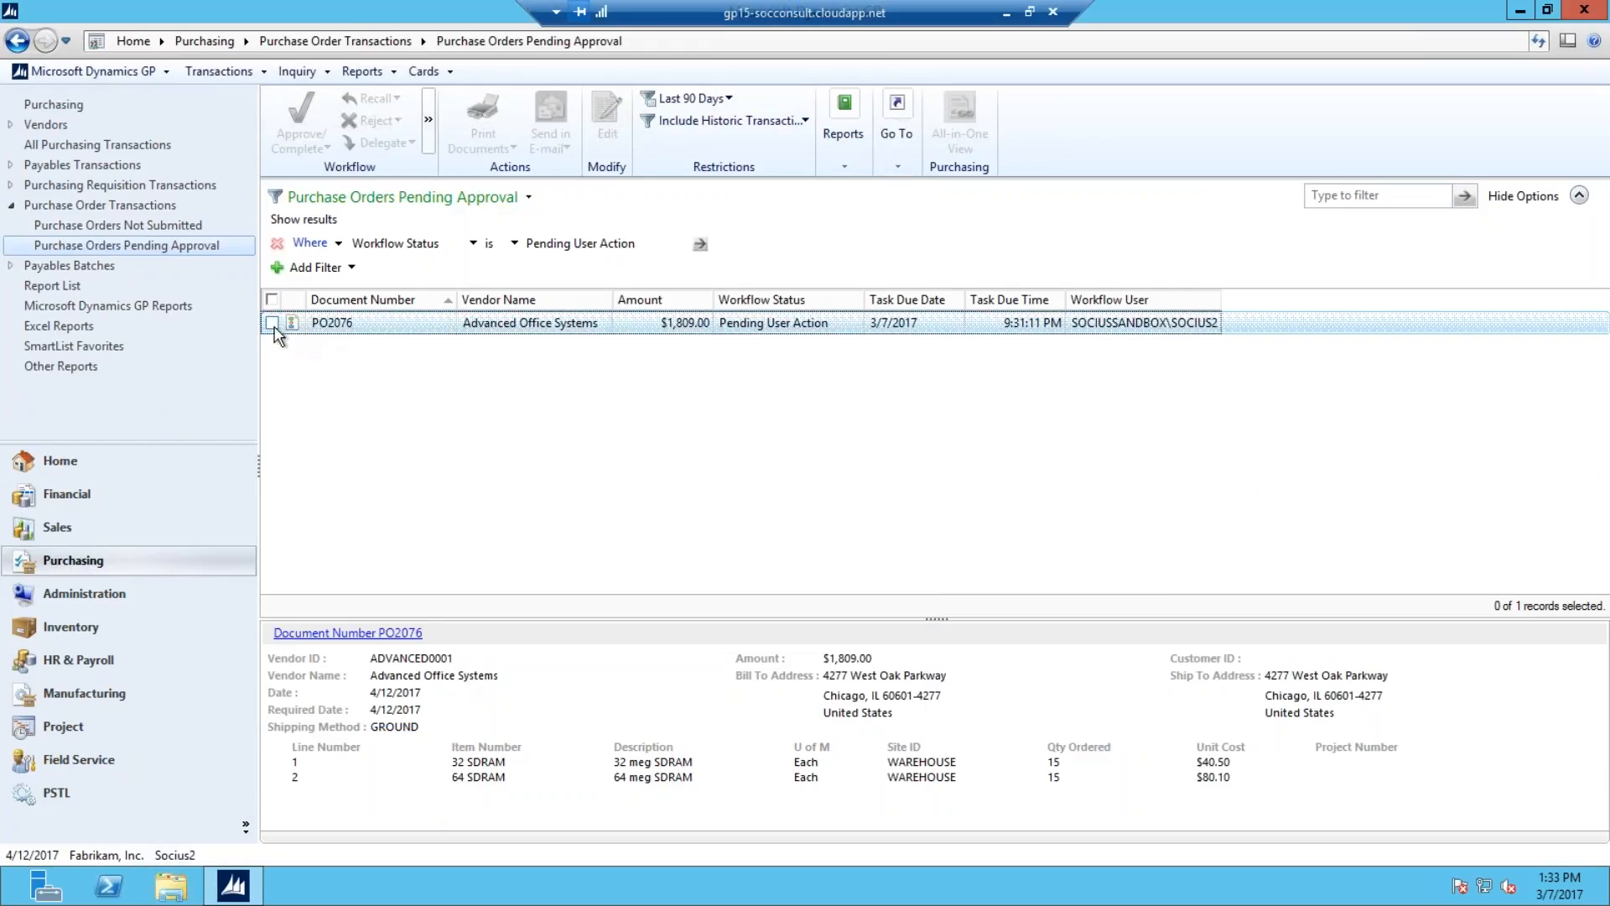
- Approve the selected Advanced Office Systems purchase order with the comment "Approve Step One"
left_click(321, 147)
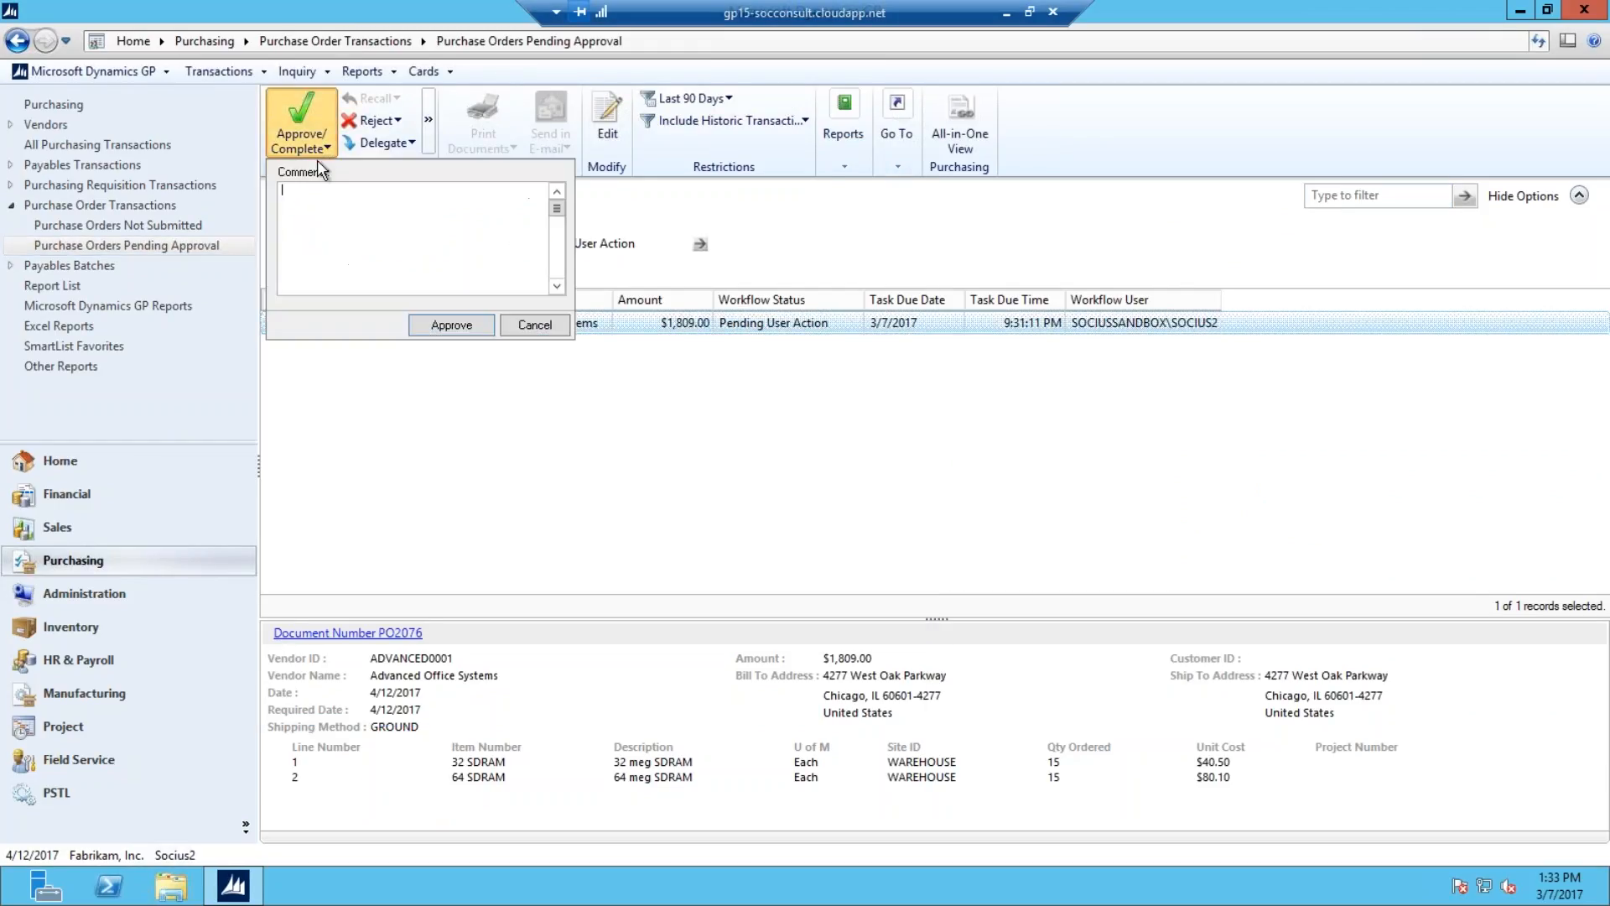
type("Approve Ste")
type("p 0")
type("ne")
left_click(450, 325)
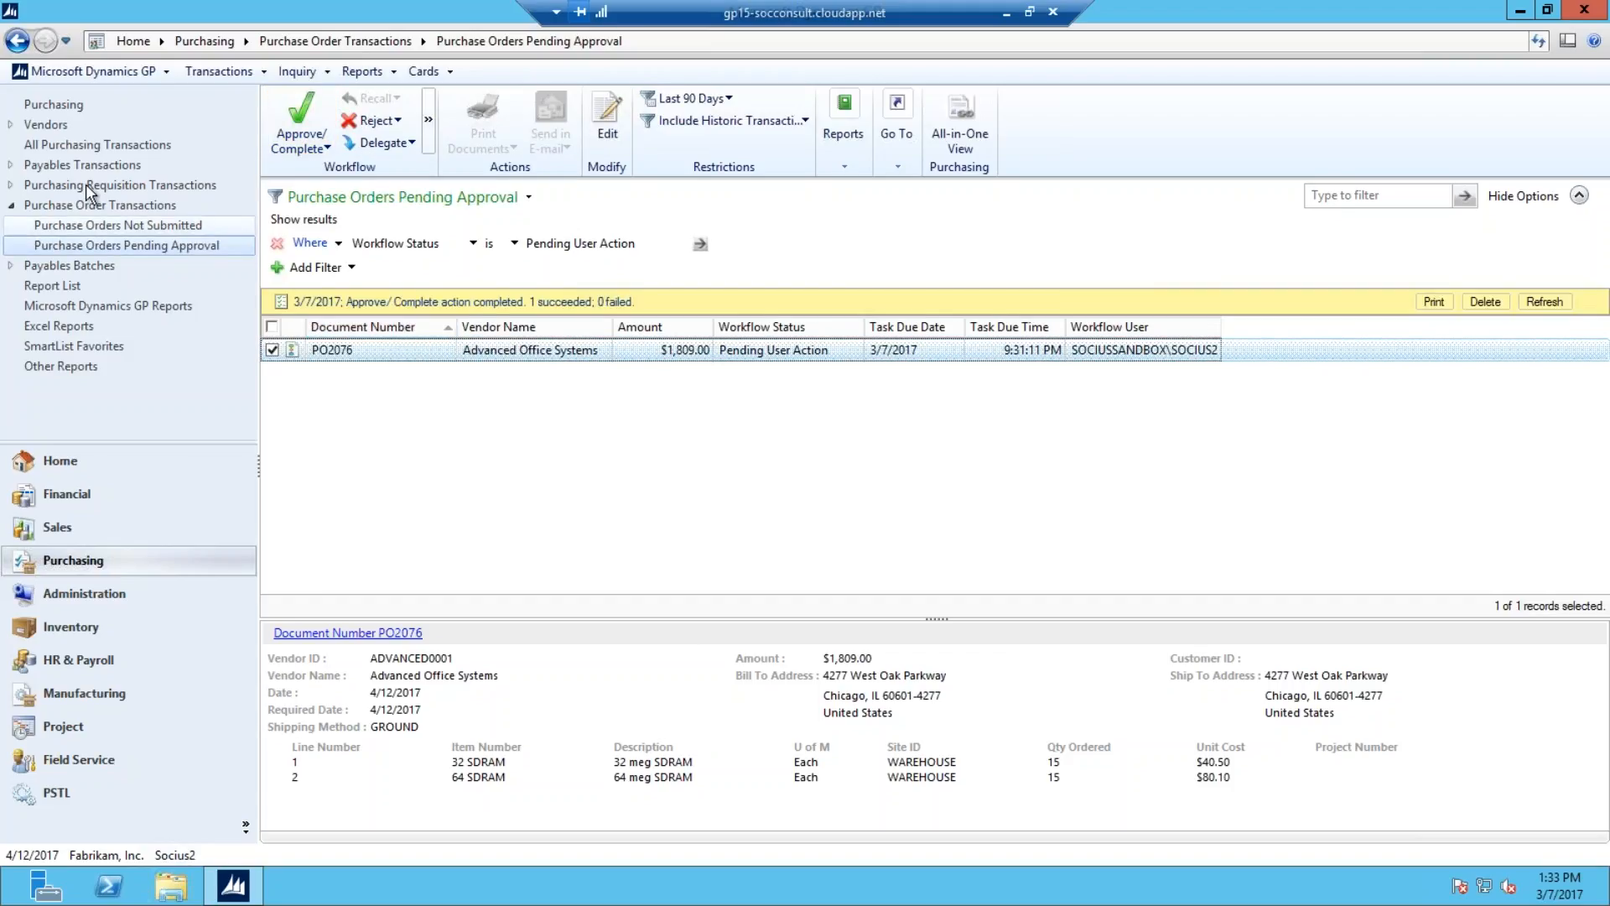
- Reload the purchase orders pending approval and examine the Advanced Office Systems order's workflow history, closing its windows
left_click(50, 102)
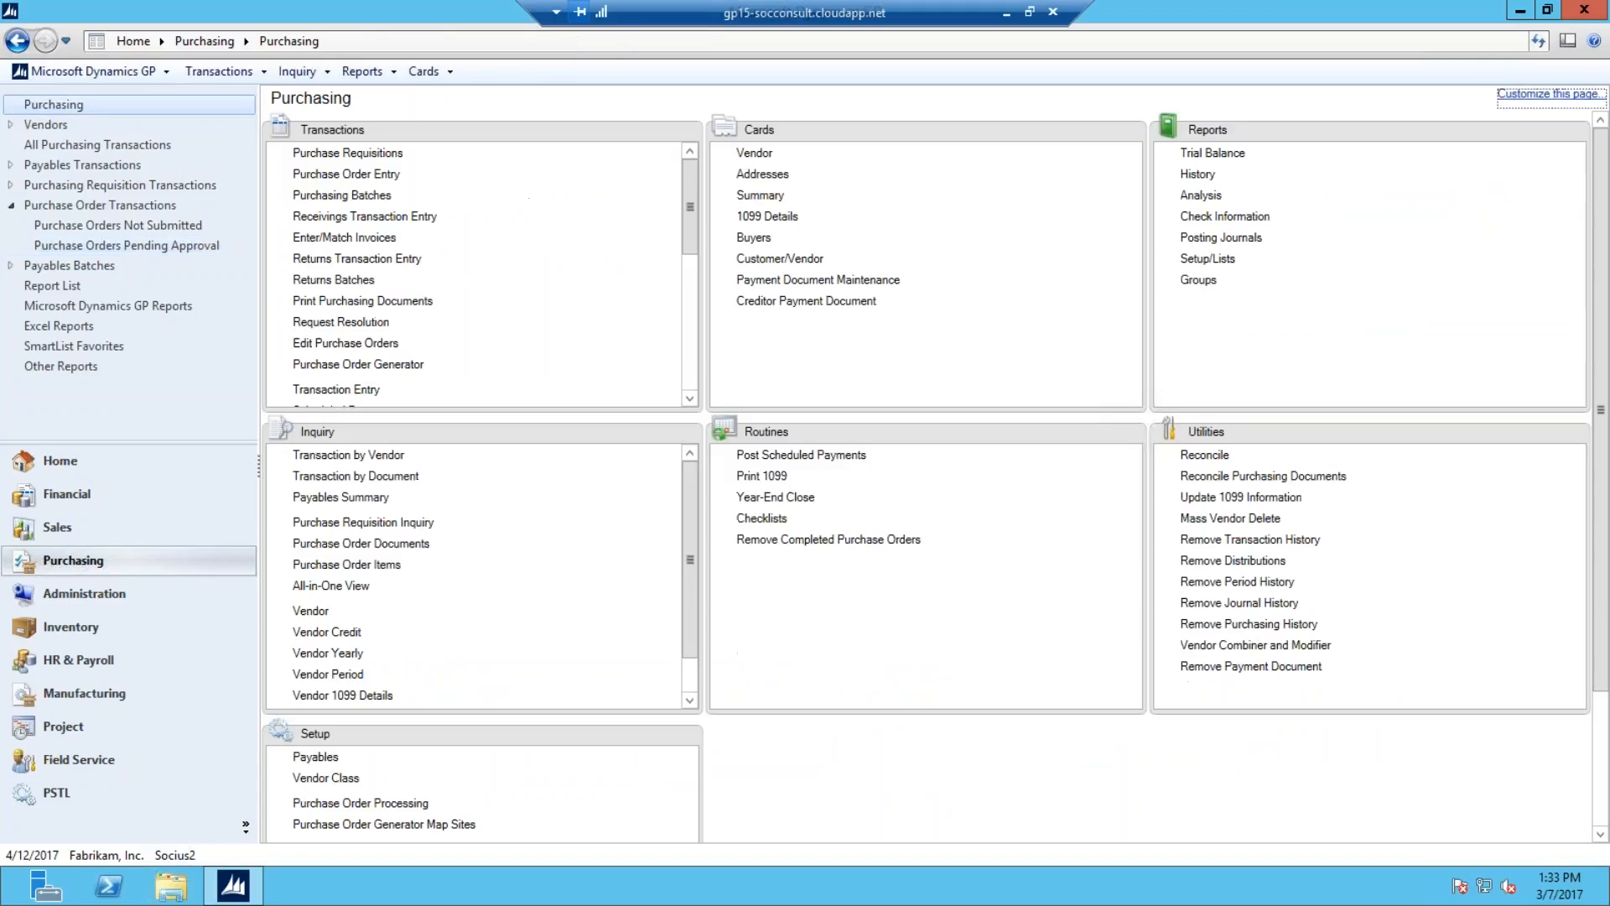
left_click(80, 244)
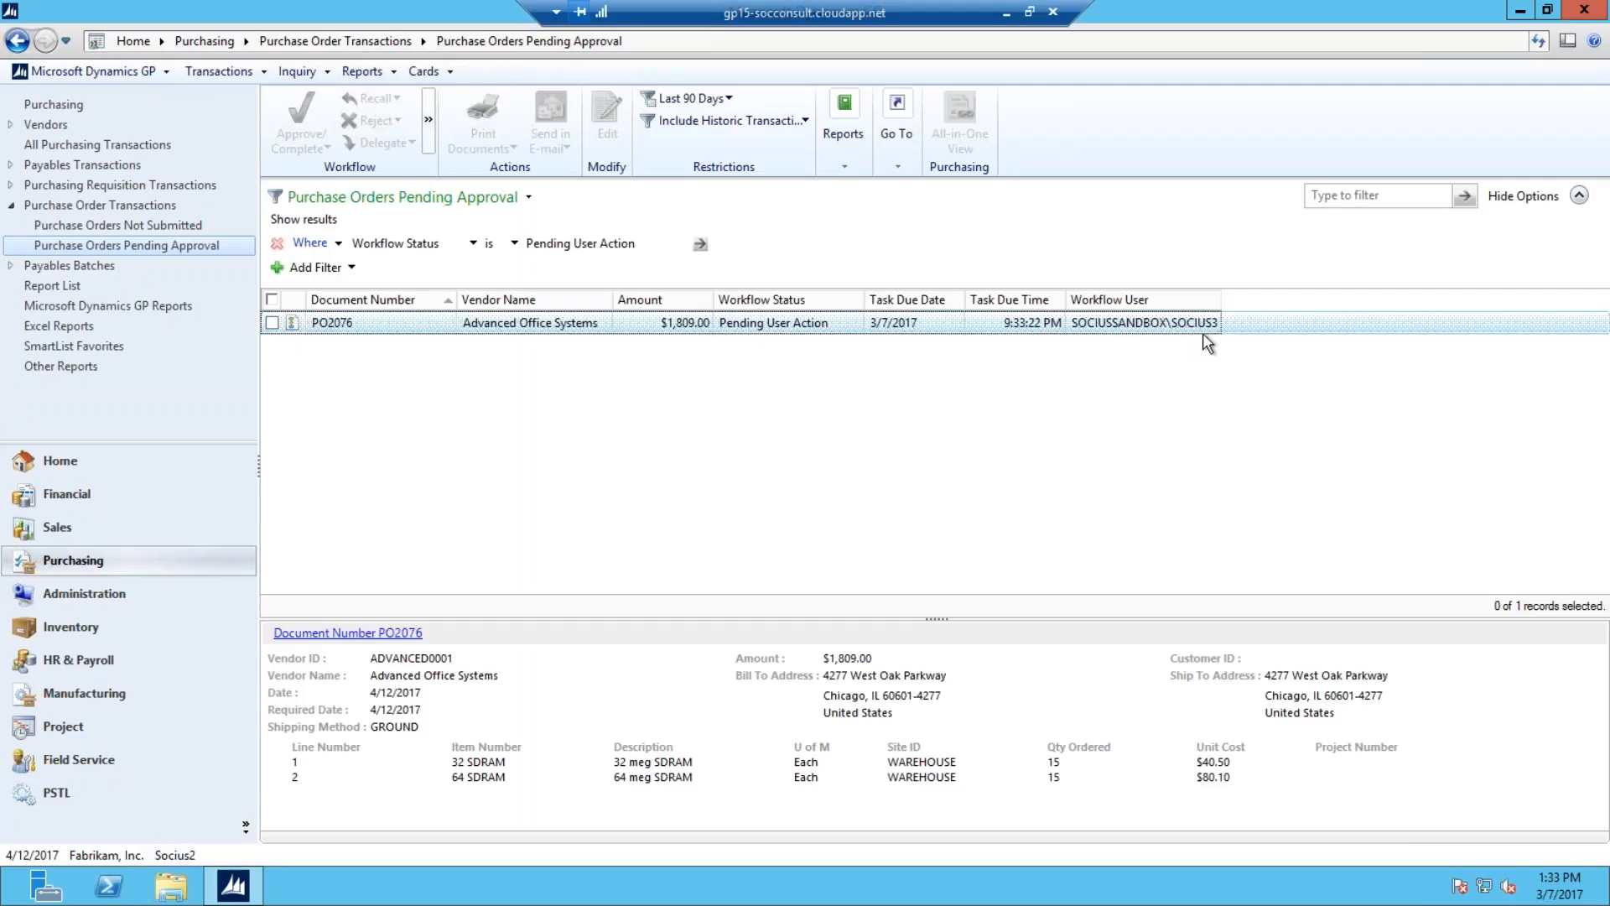
double_click(396, 324)
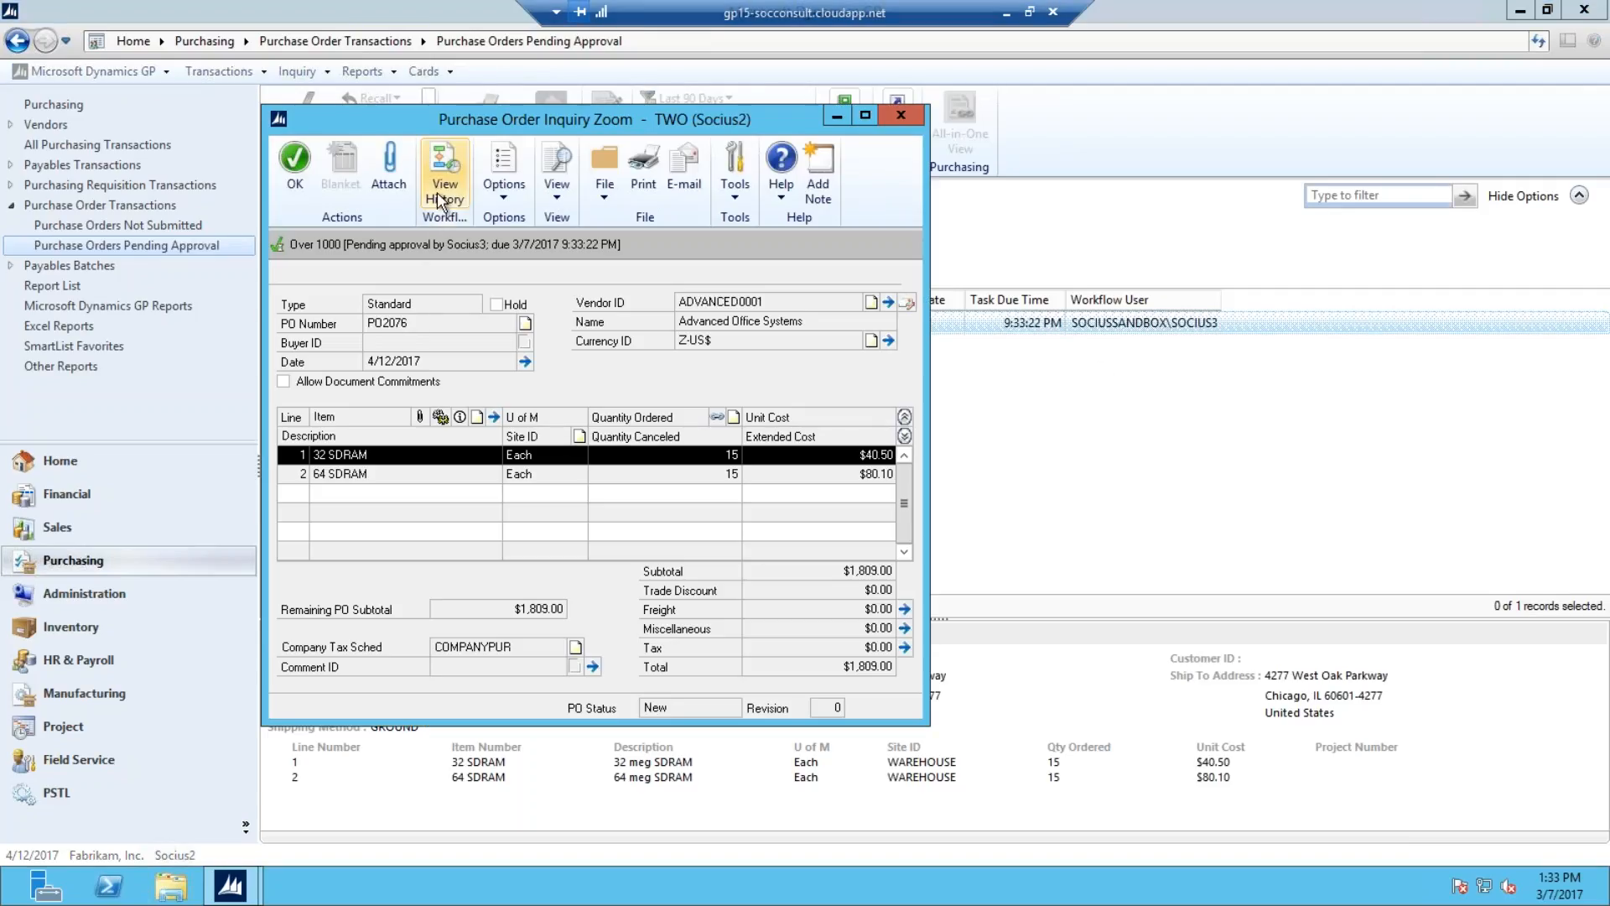
left_click(436, 189)
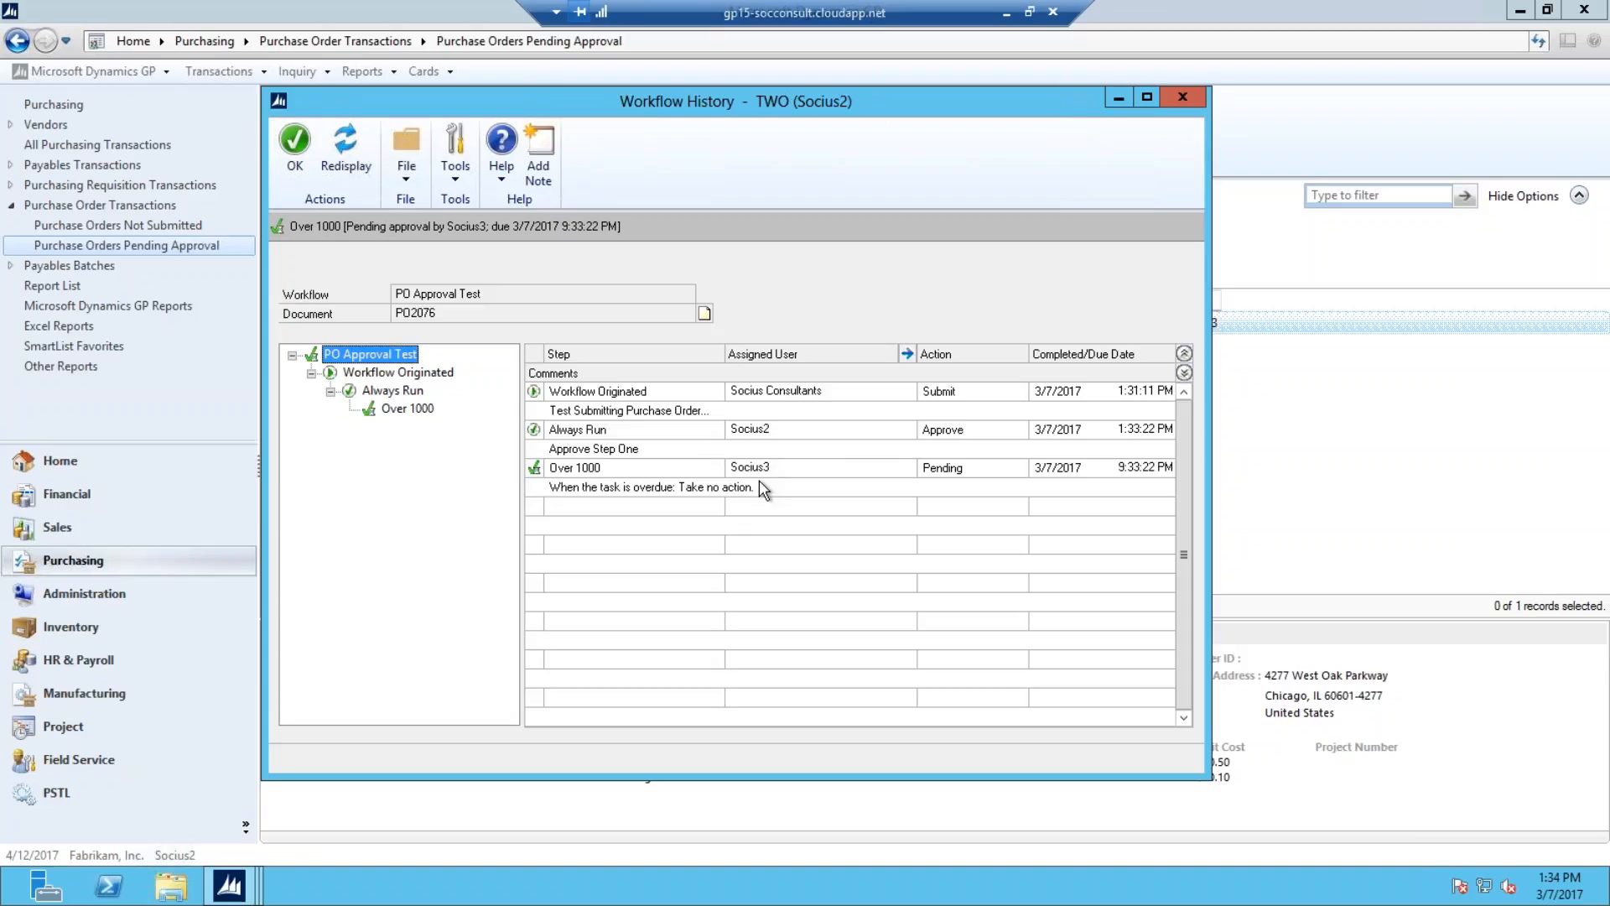
left_click(1186, 97)
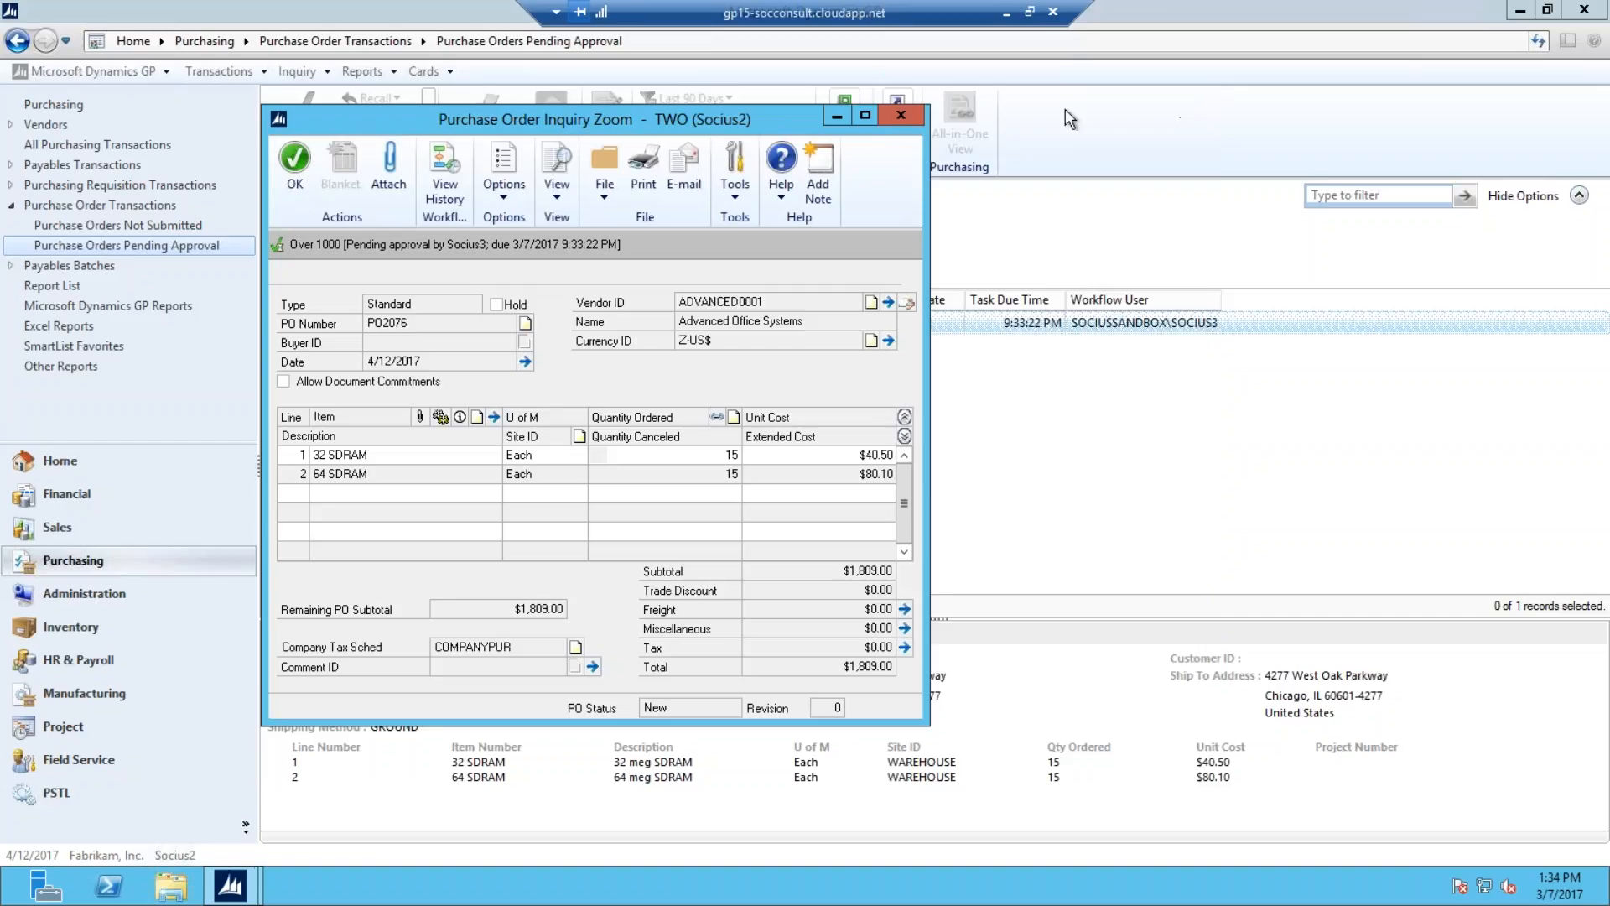
left_click(900, 117)
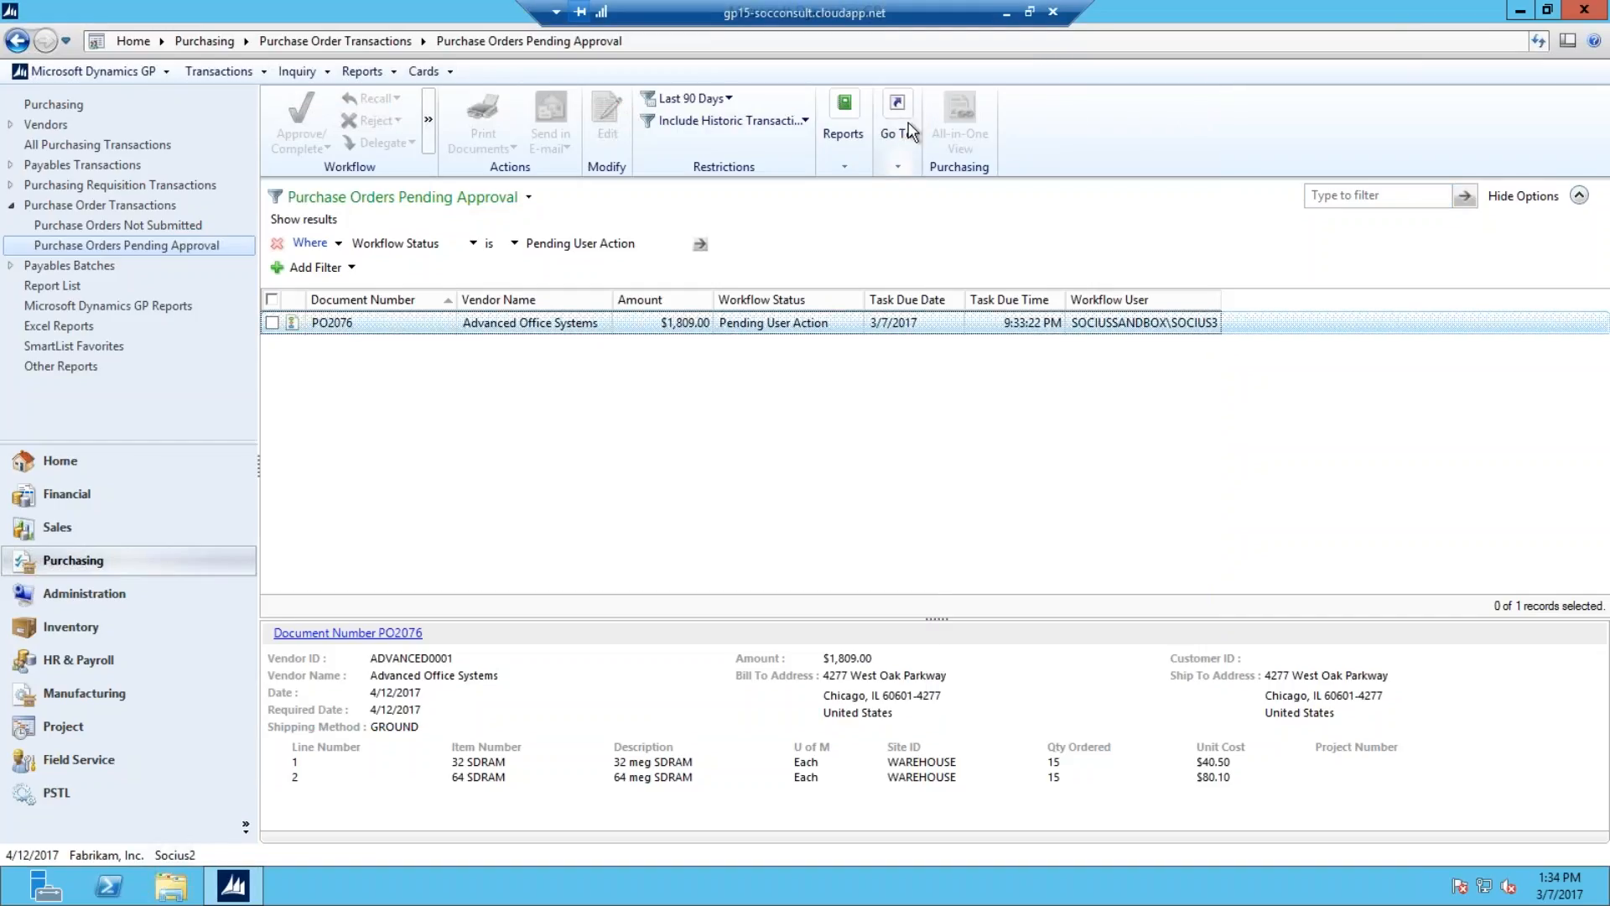
- Disconnect the current remote session, open the Socius3.RDP remote desktop connection, and sign in with the account password
left_click(1054, 12)
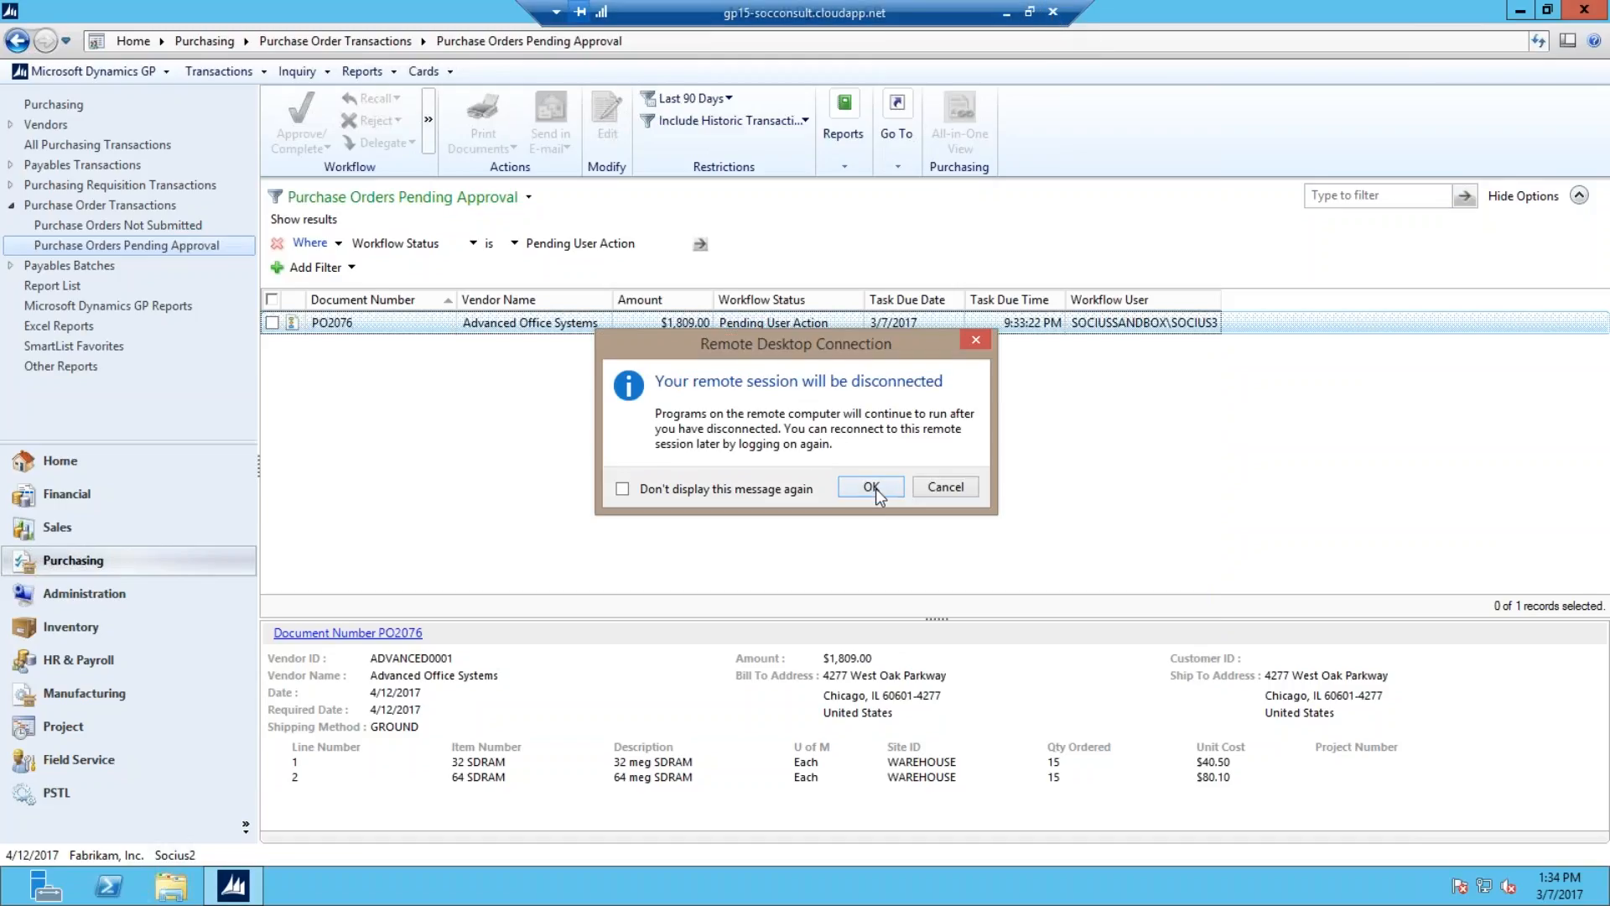
left_click(871, 487)
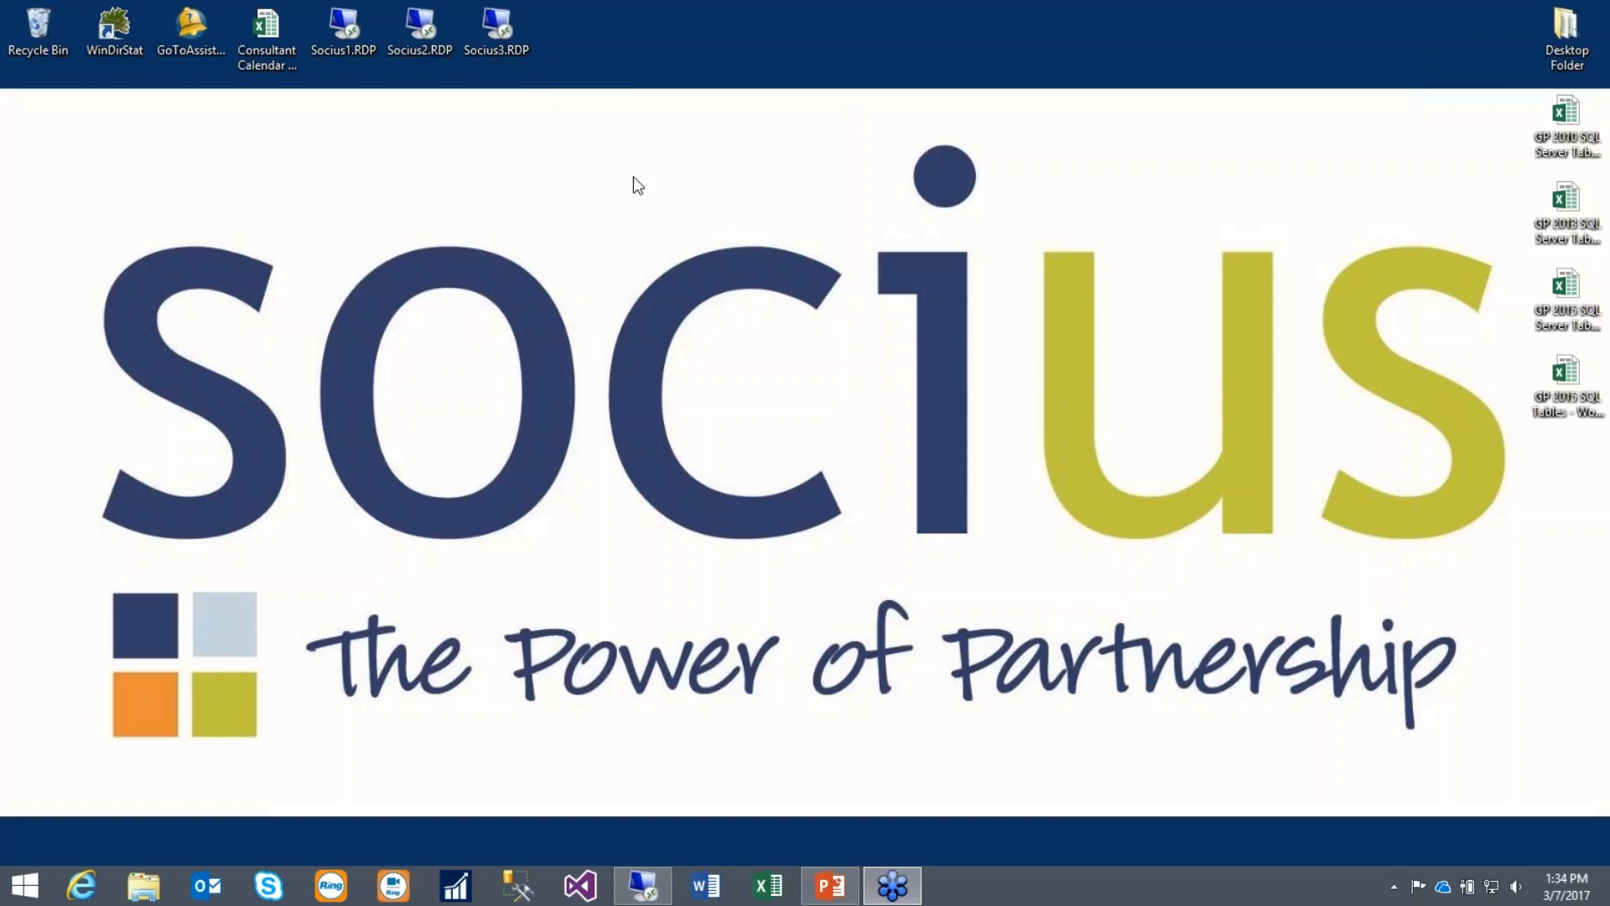
double_click(502, 27)
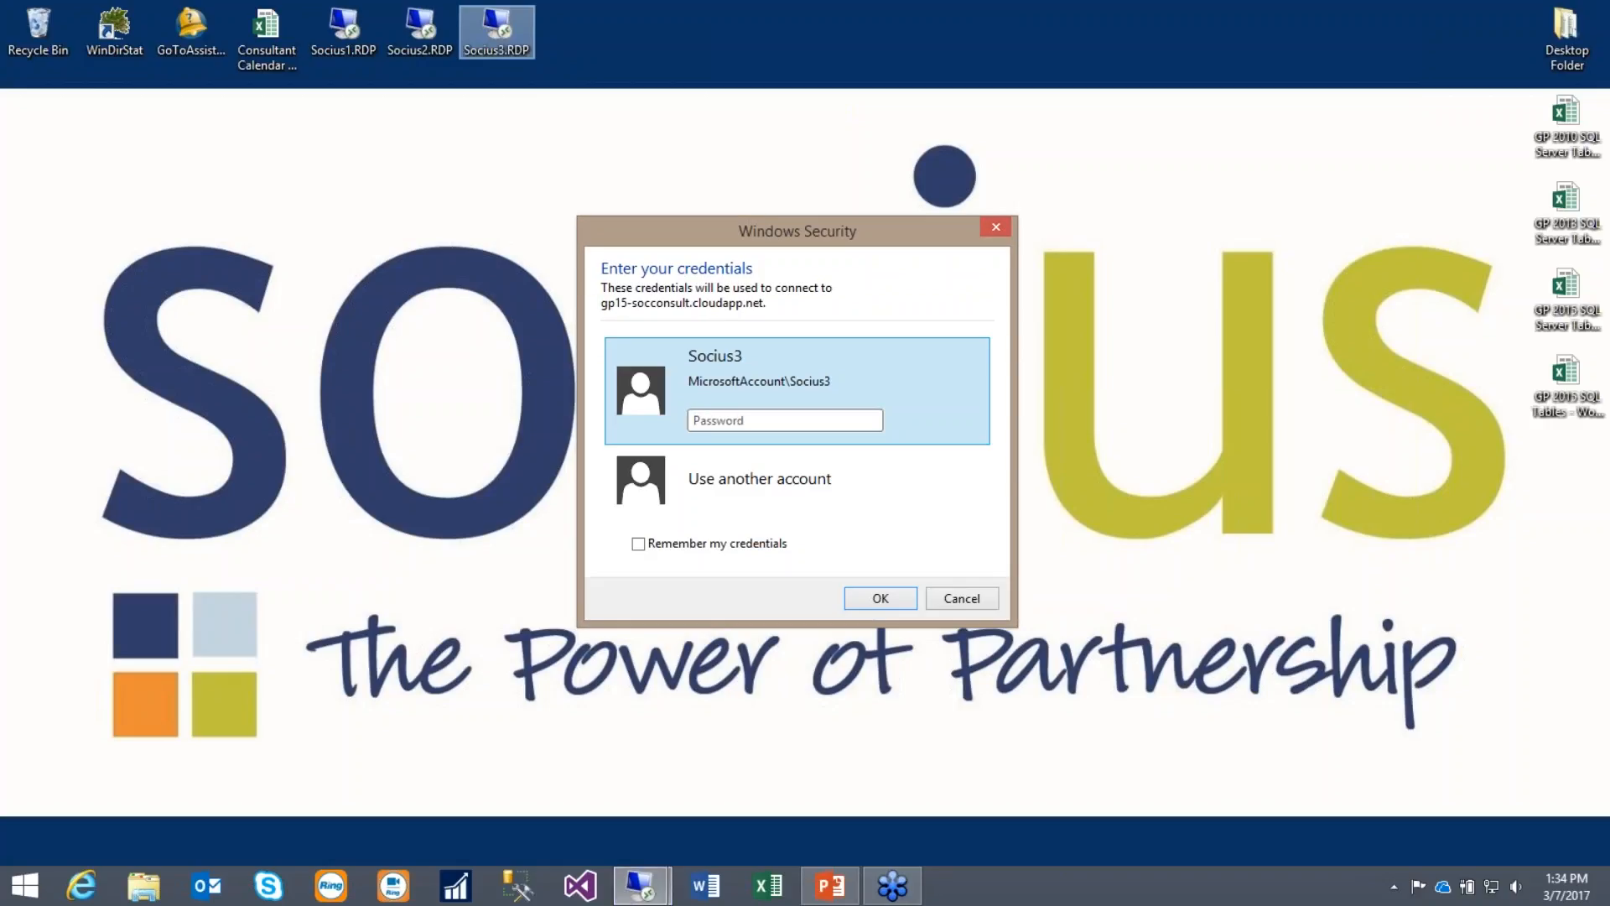
type("******")
key("Return")
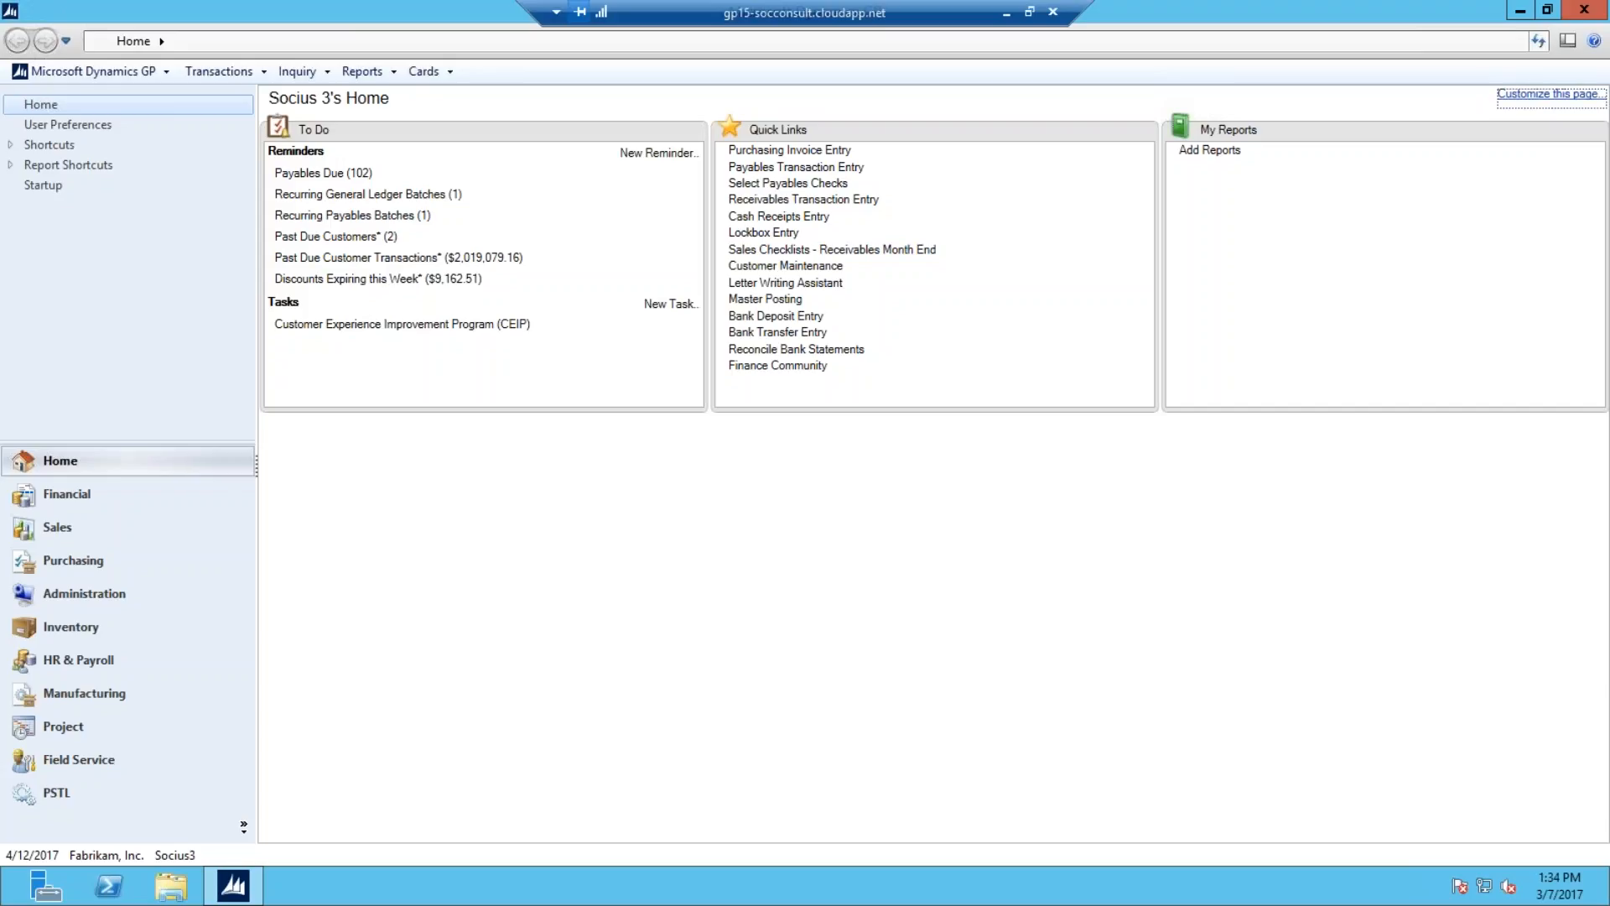
- Approve the Advanced Office Systems order from the list of purchase orders pending approval with the comment "Final Approval Step"
left_click(117, 563)
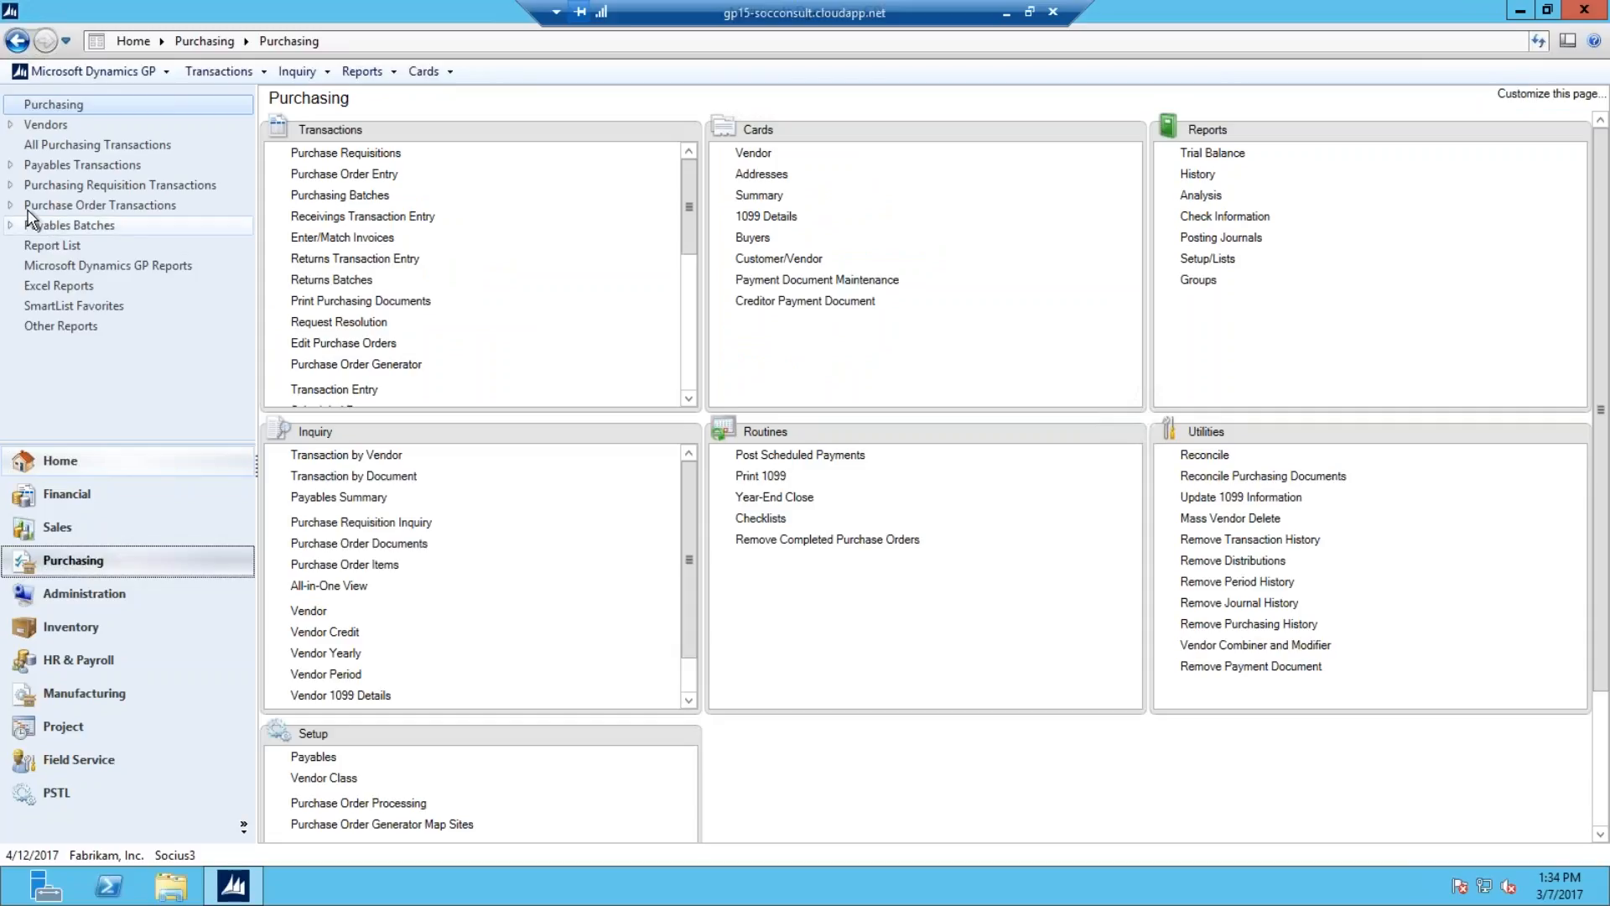
left_click(8, 206)
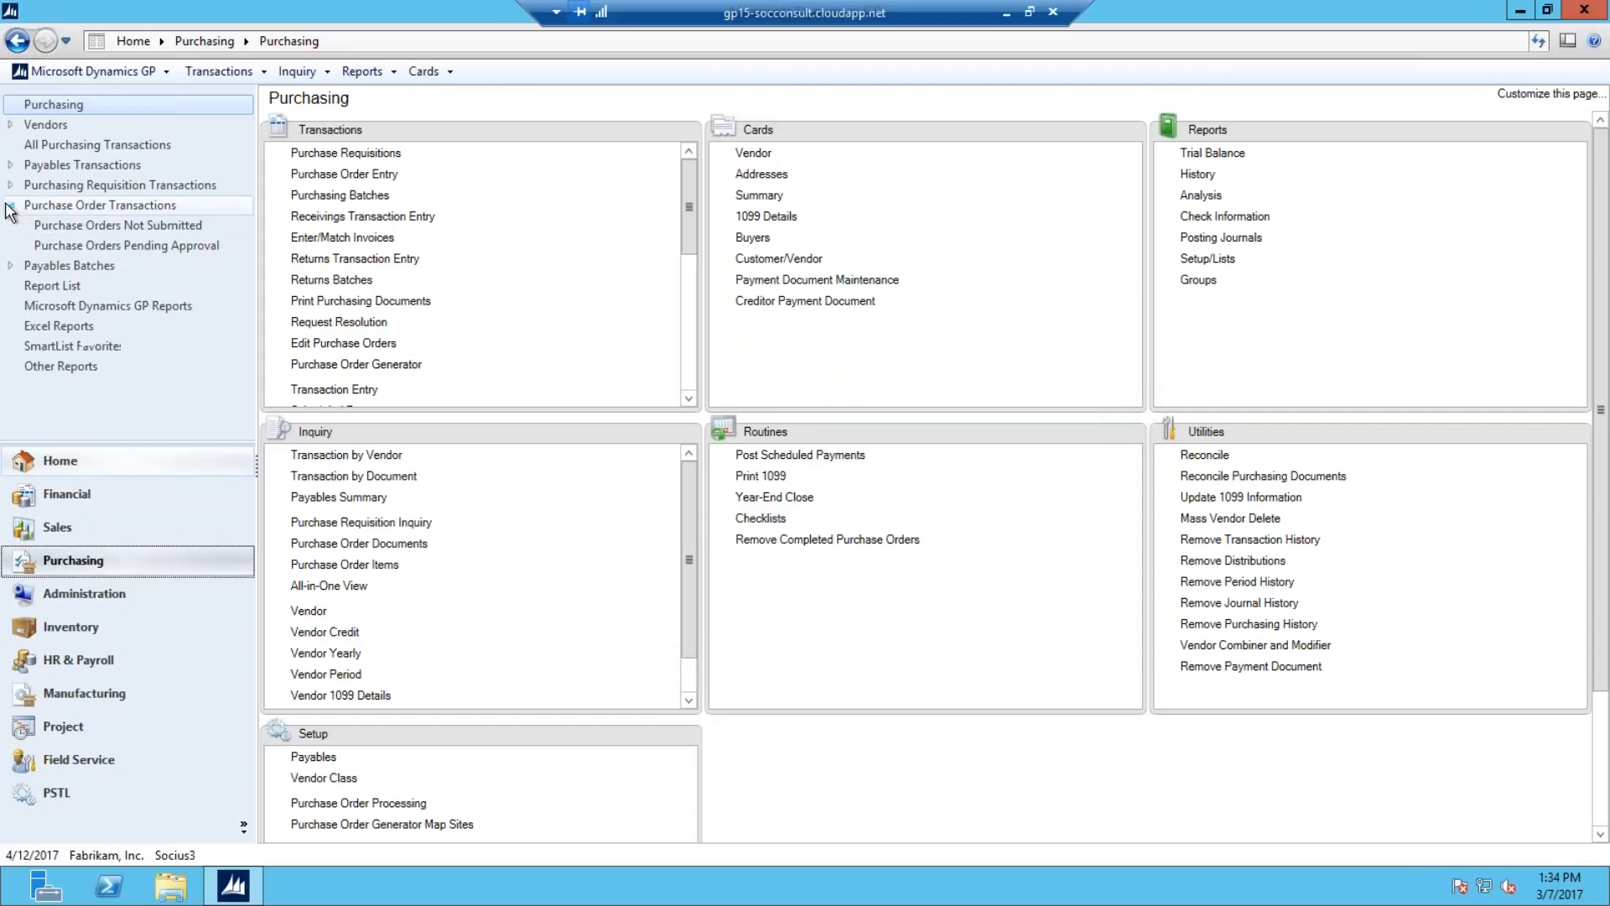
left_click(83, 245)
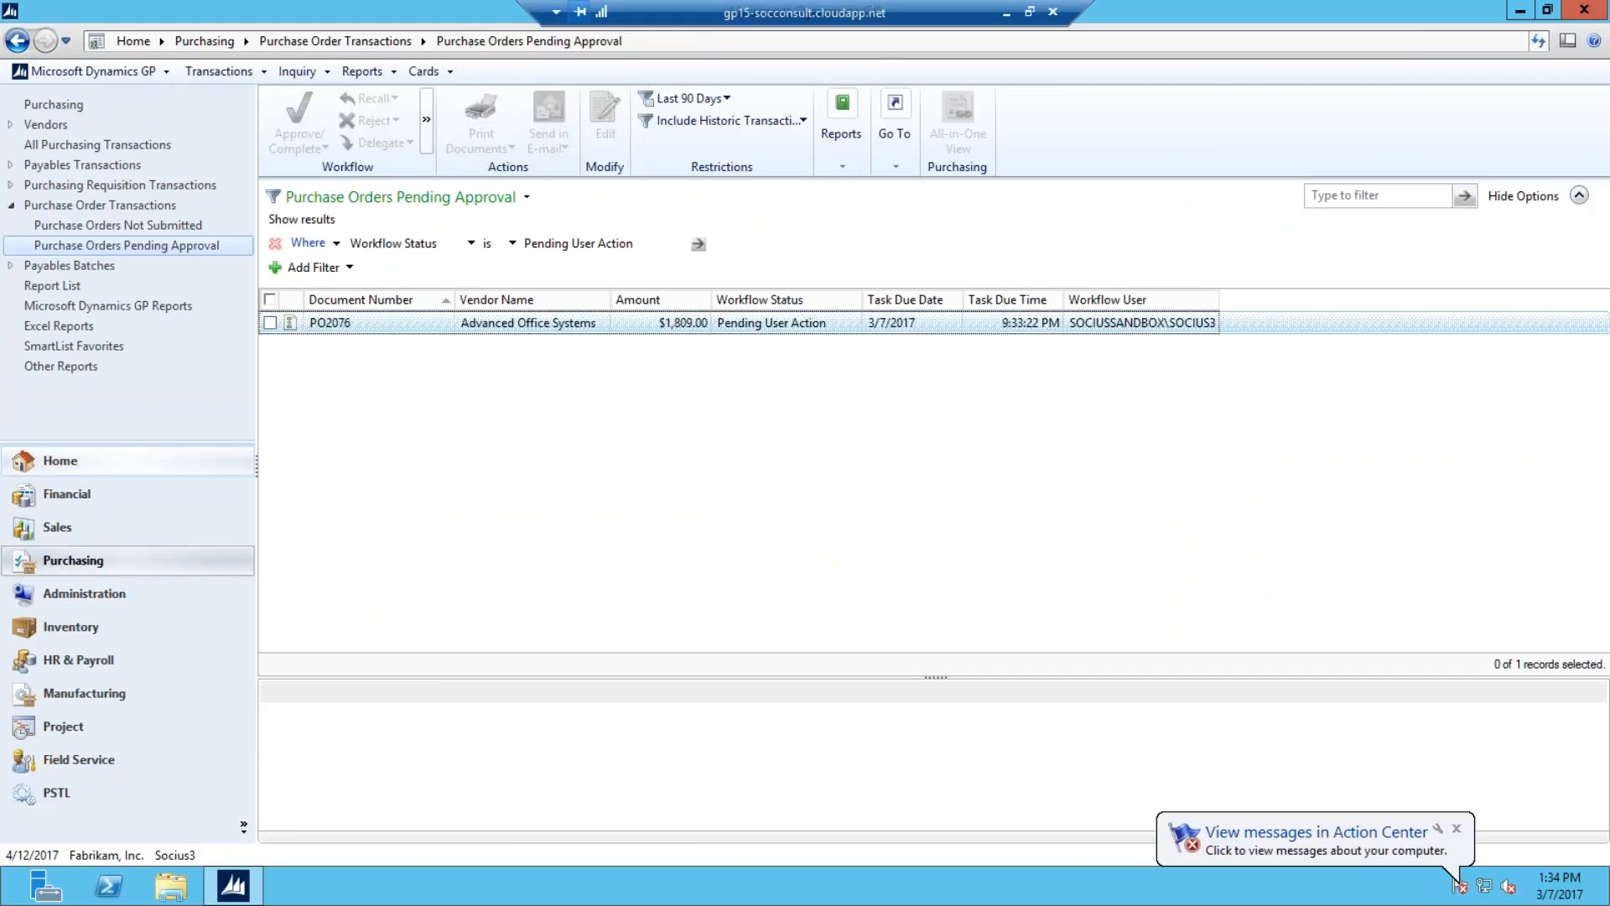
left_click(270, 323)
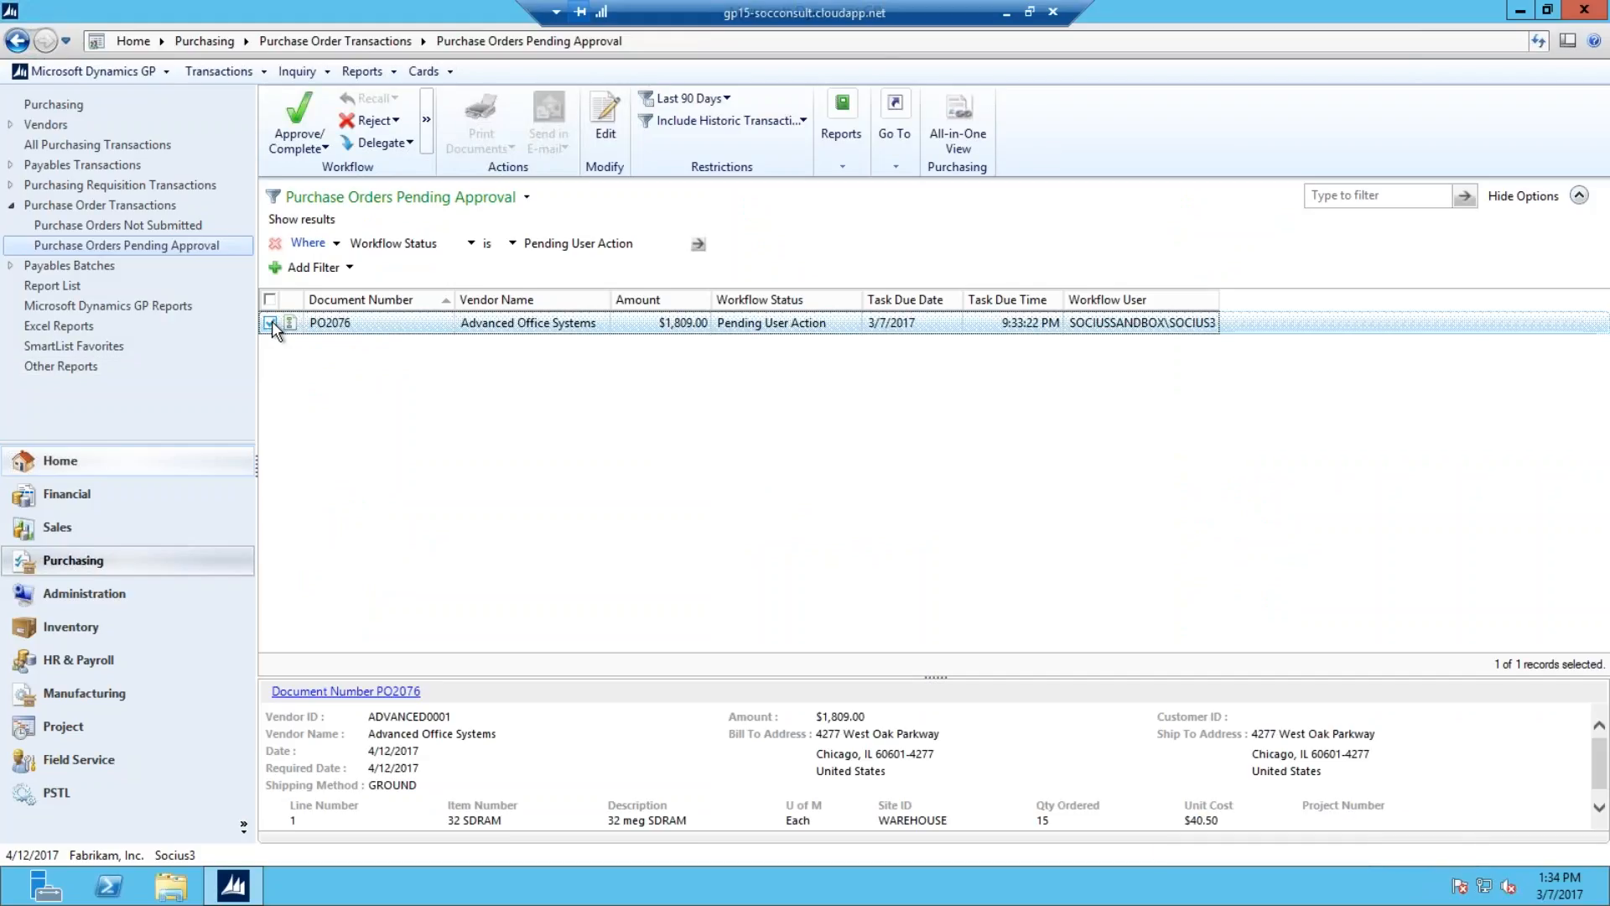
left_click(312, 149)
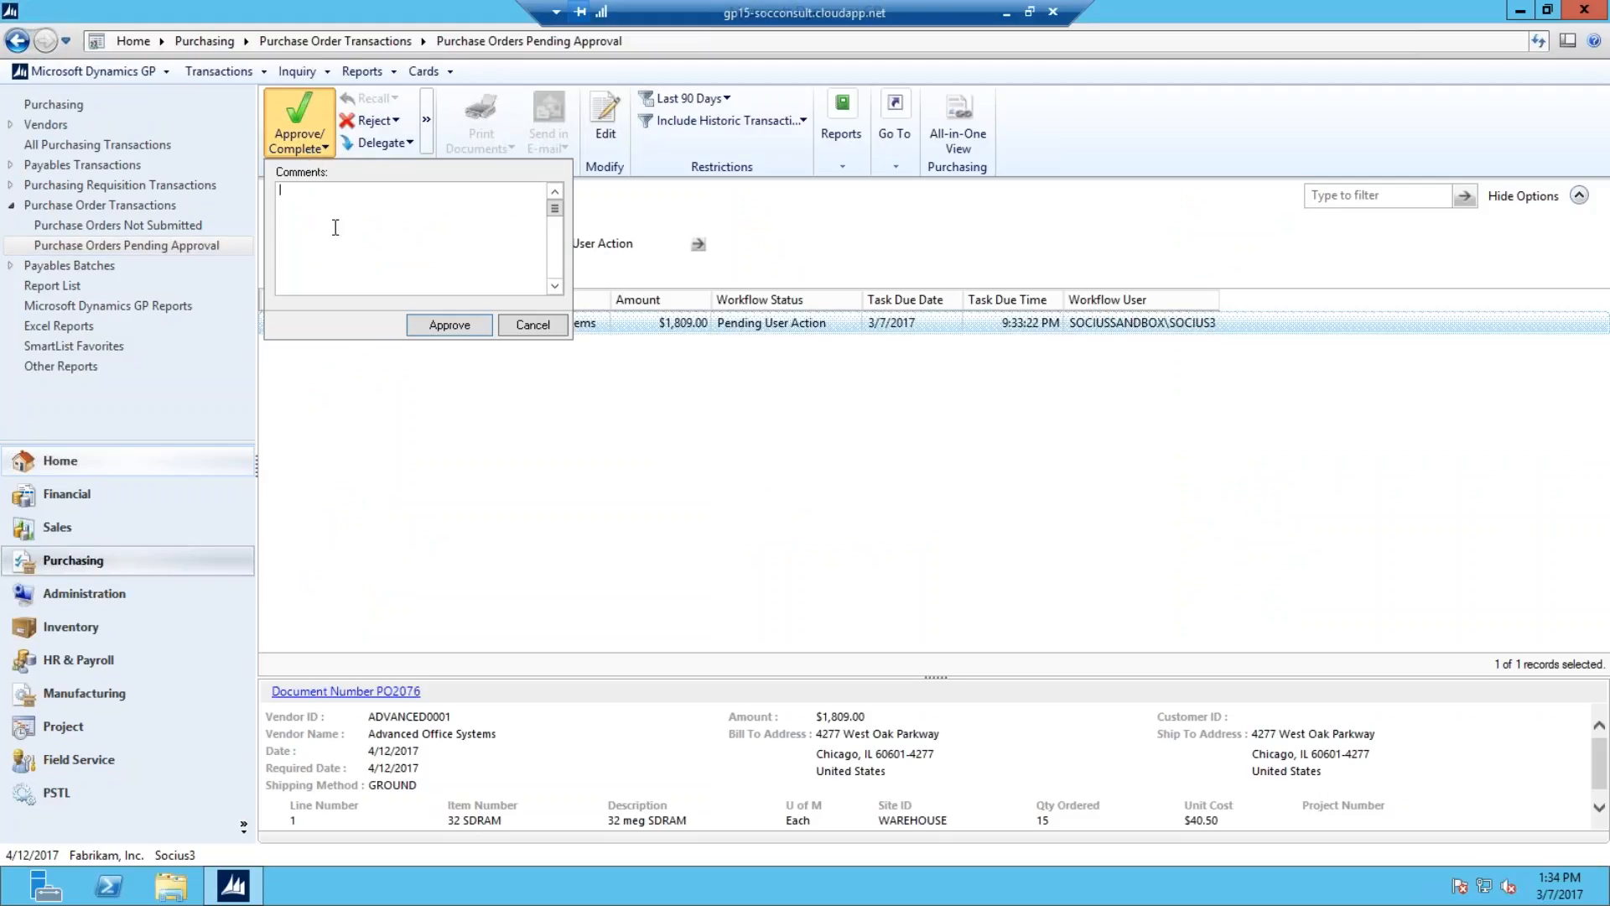
type("Final Approval Step")
left_click(433, 330)
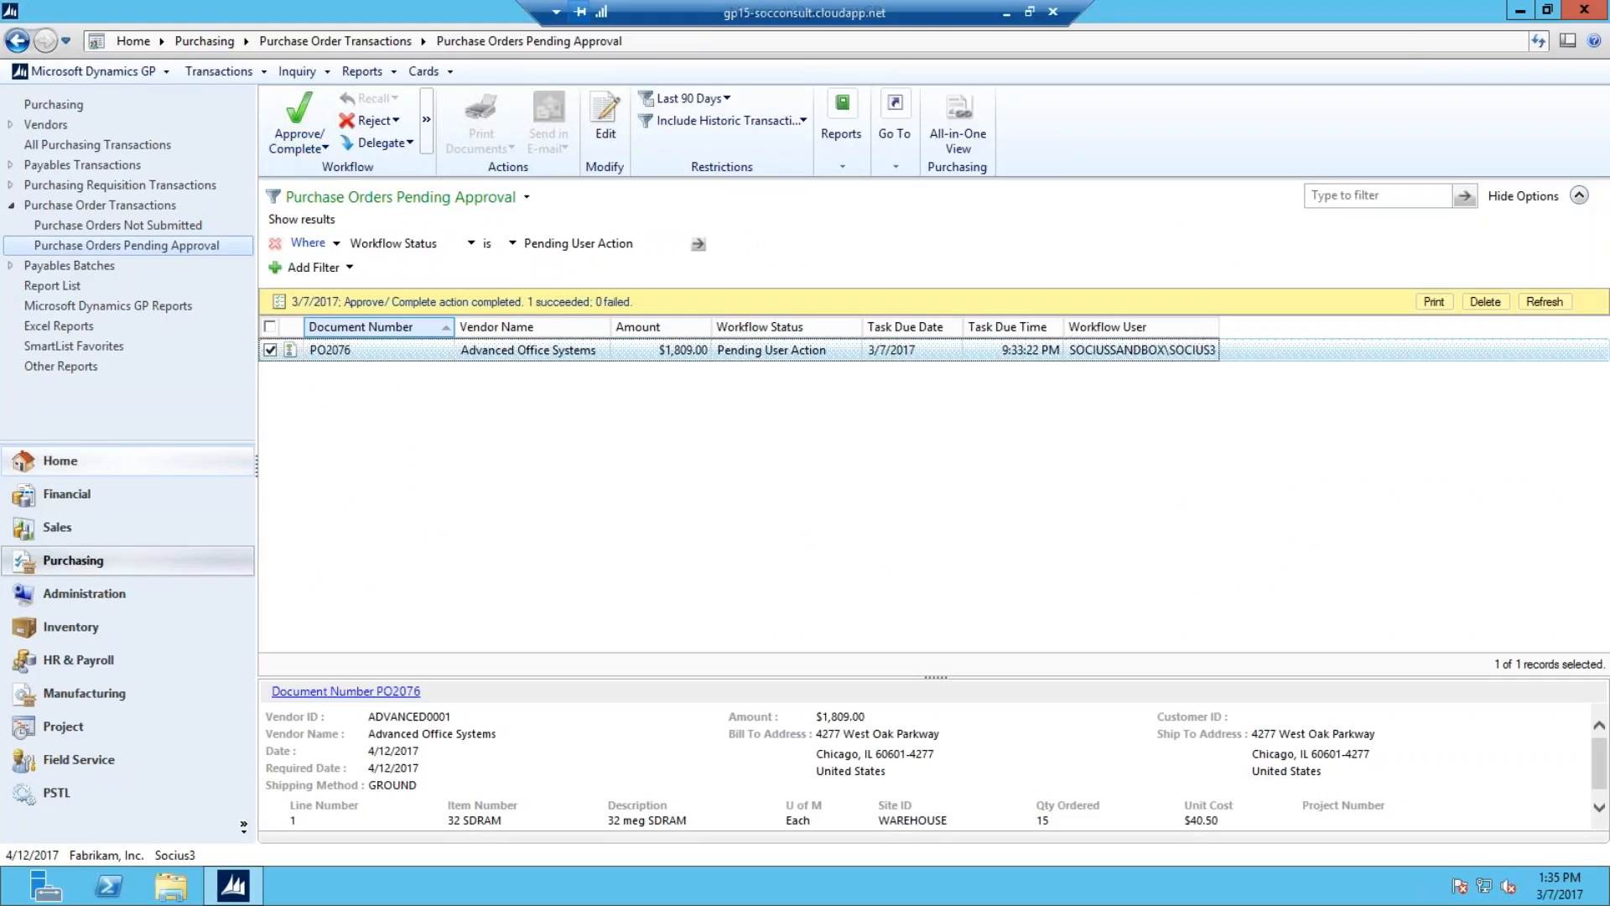
- Reload the list of purchase orders pending approval and disconnect the third approver's remote session
left_click(84, 106)
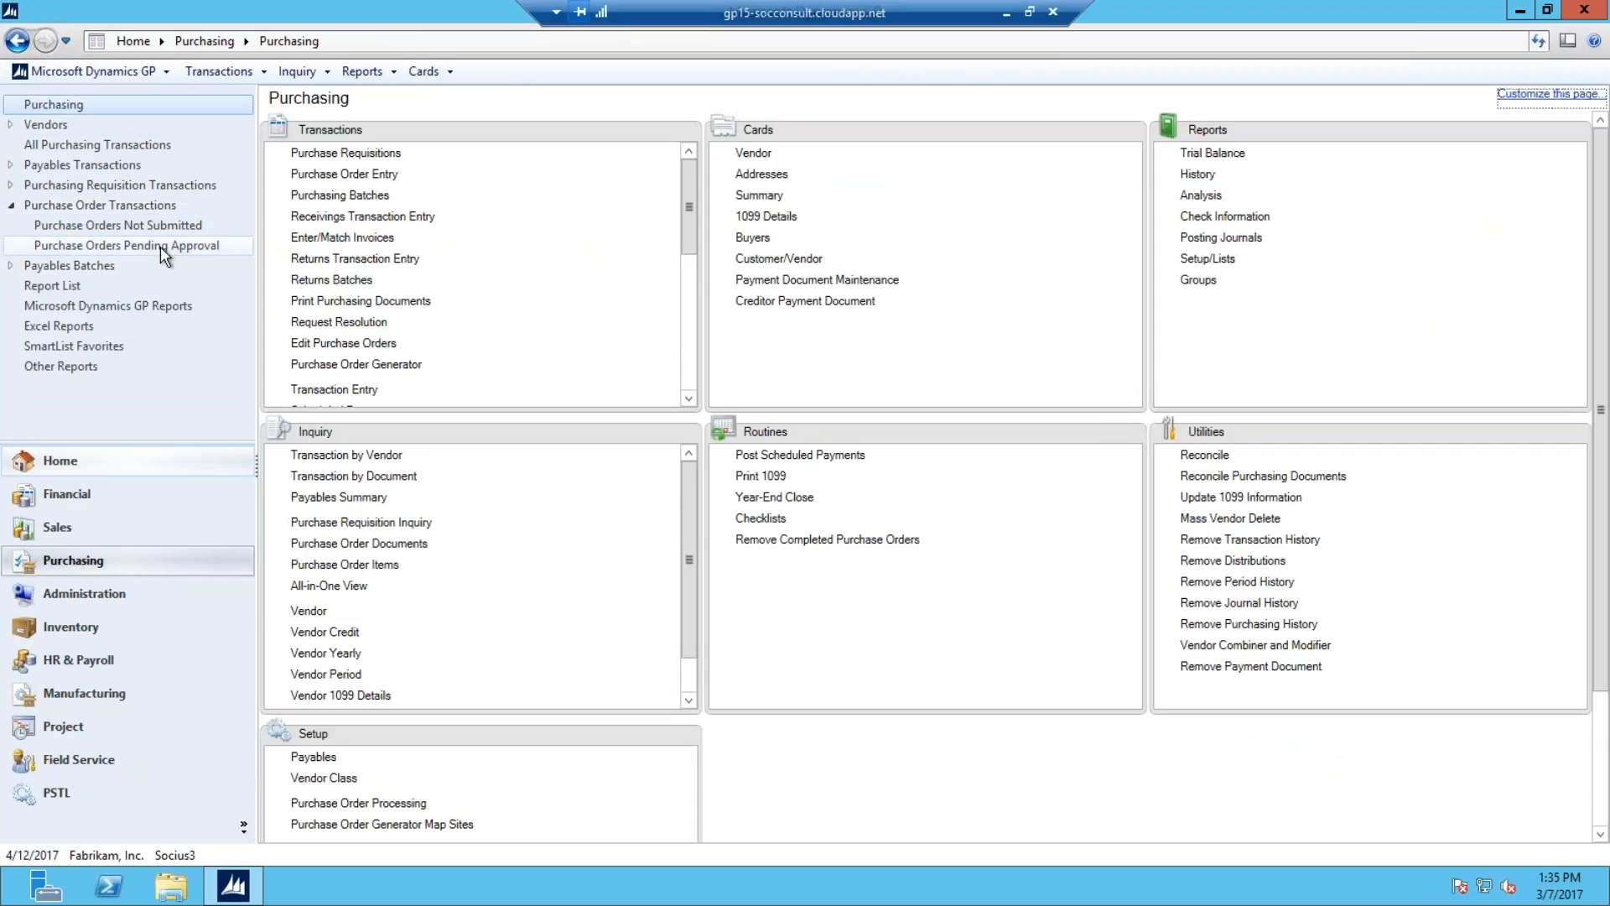
left_click(161, 247)
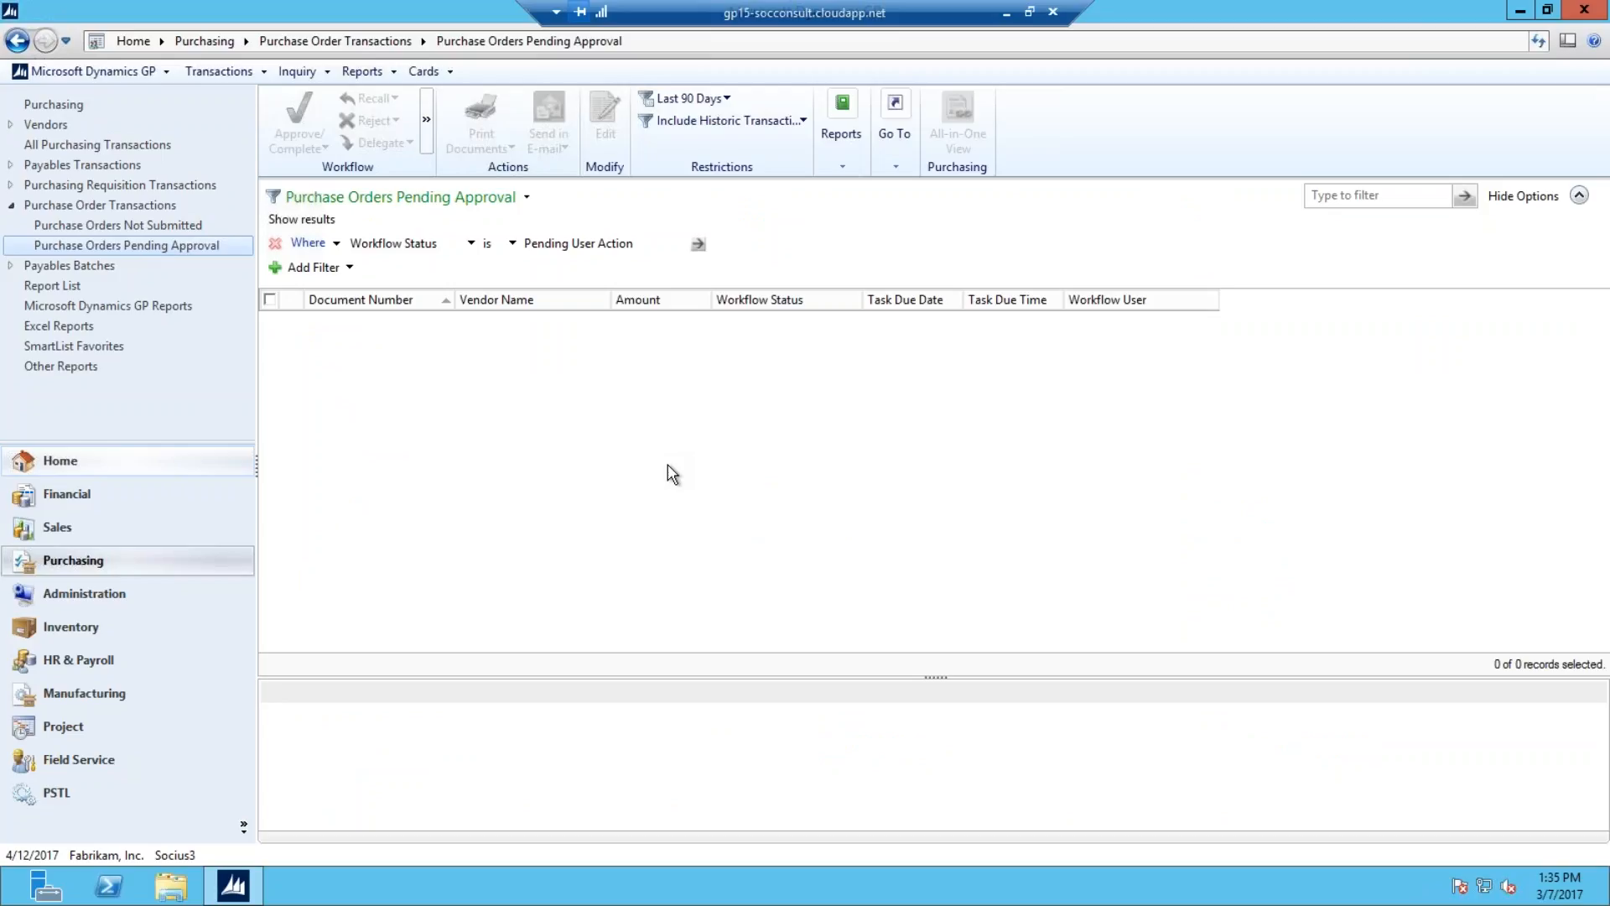
left_click(1053, 13)
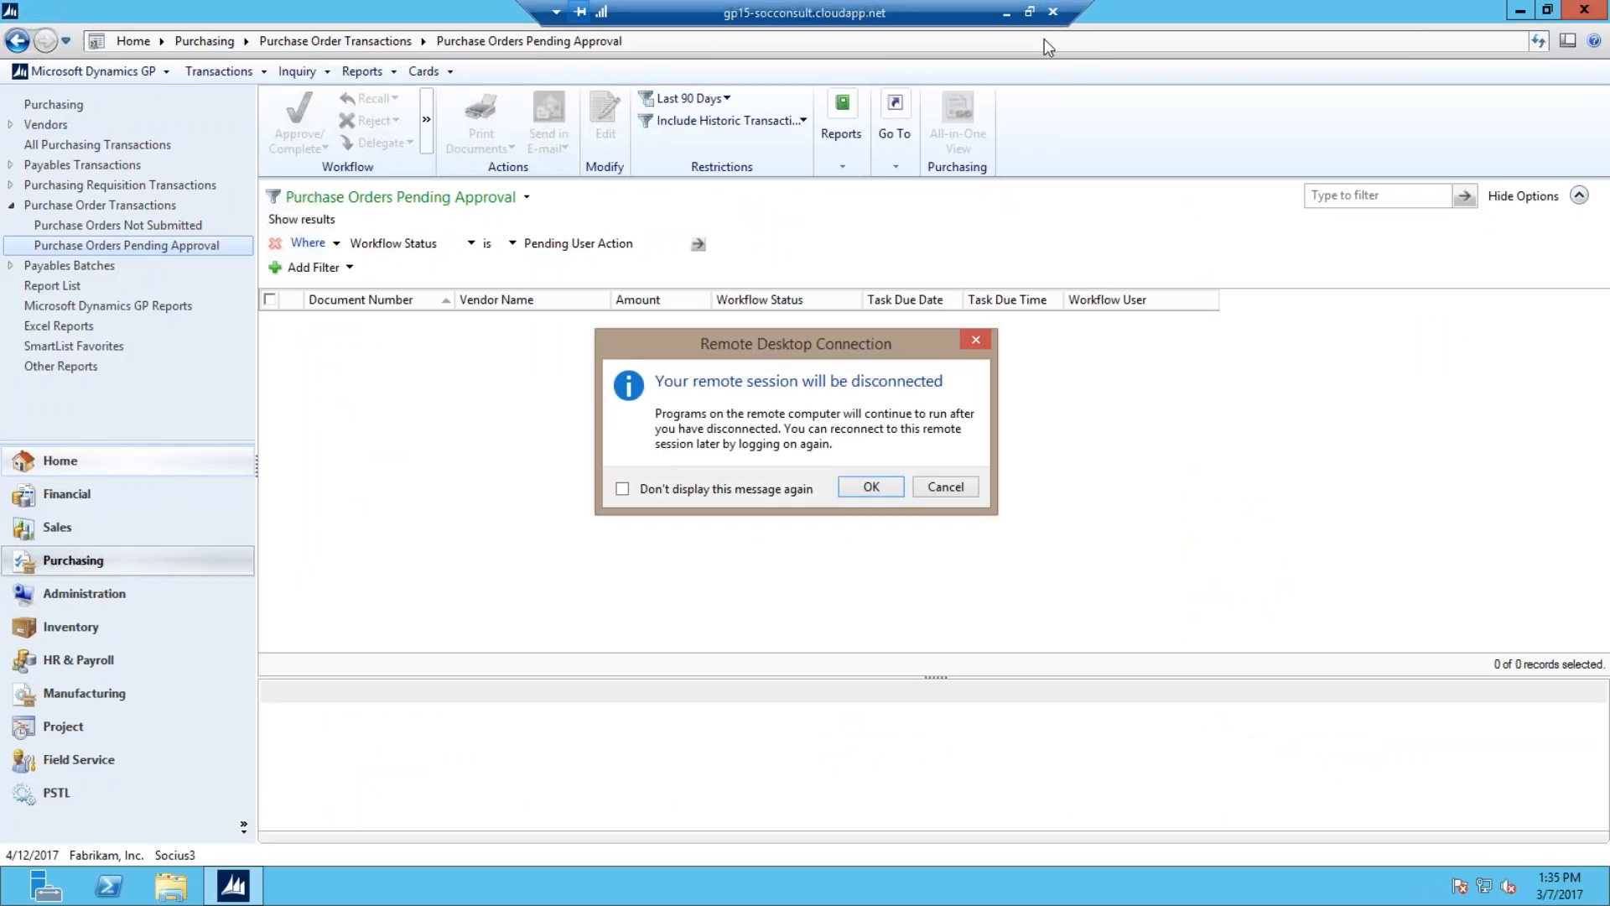
left_click(872, 487)
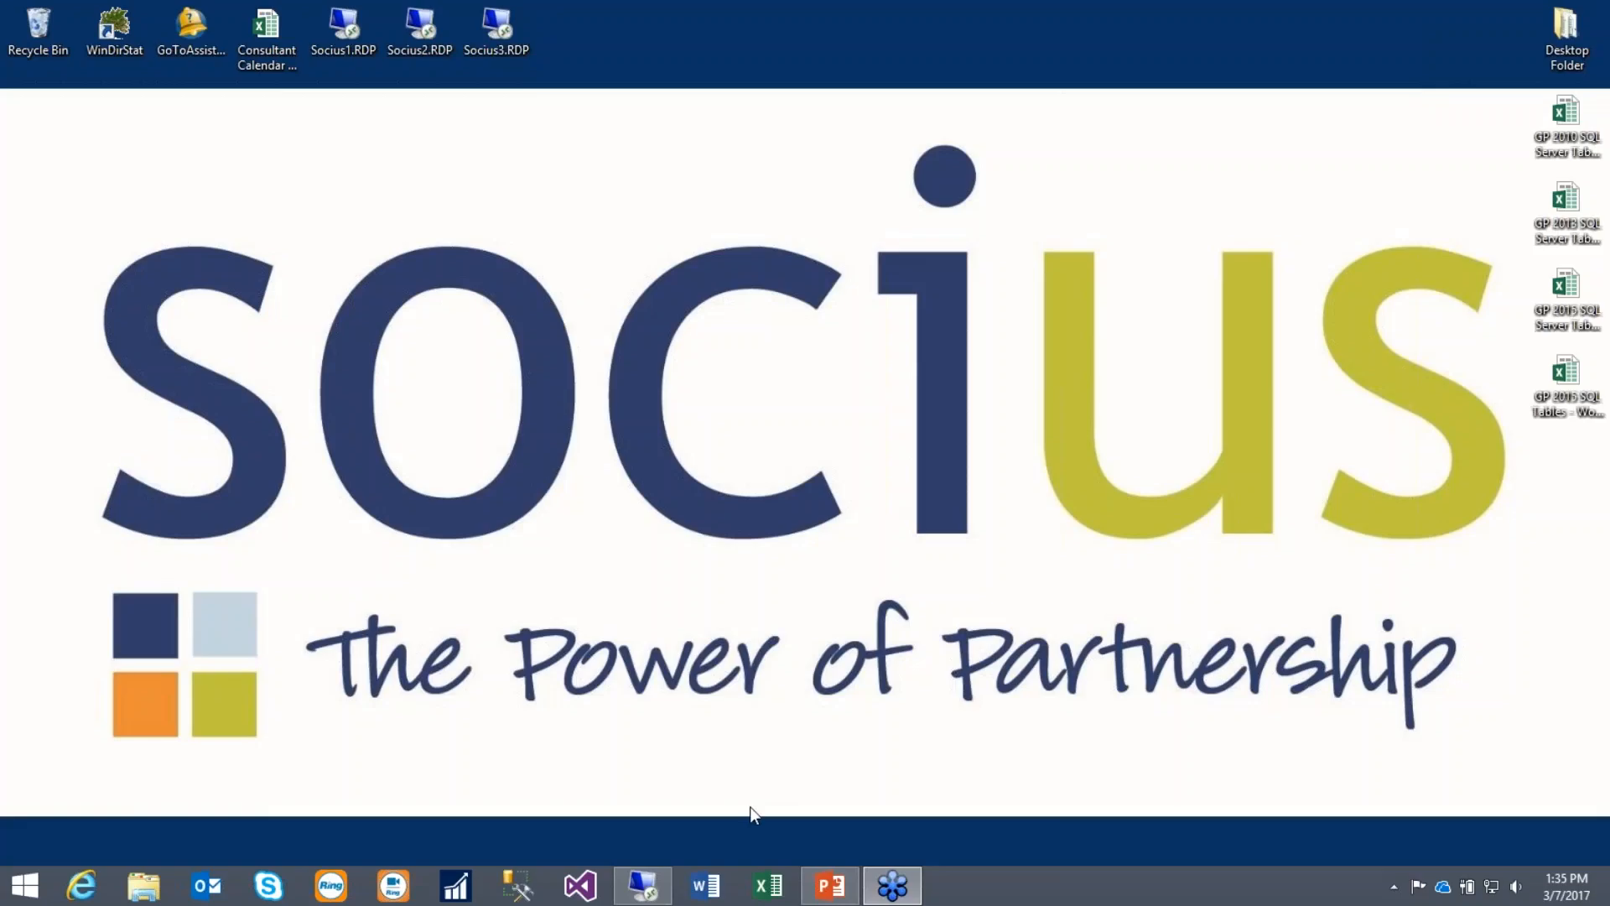
- Return to the open remote session and examine the workflow history of the last purchase order in Purchase Order Entry
left_click(643, 885)
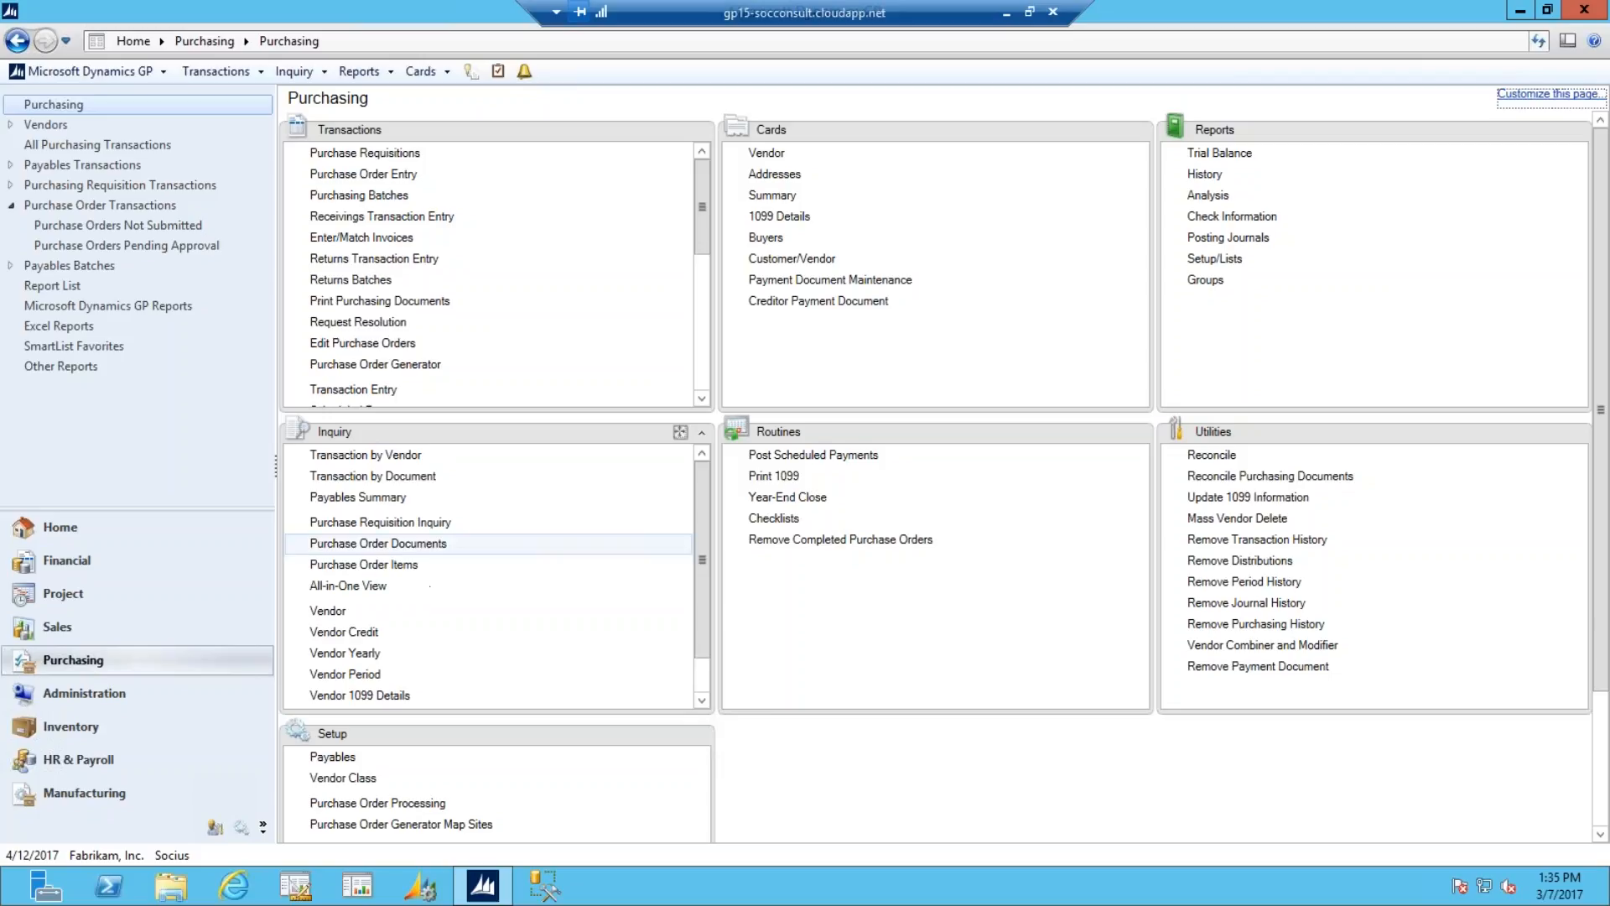
left_click(373, 177)
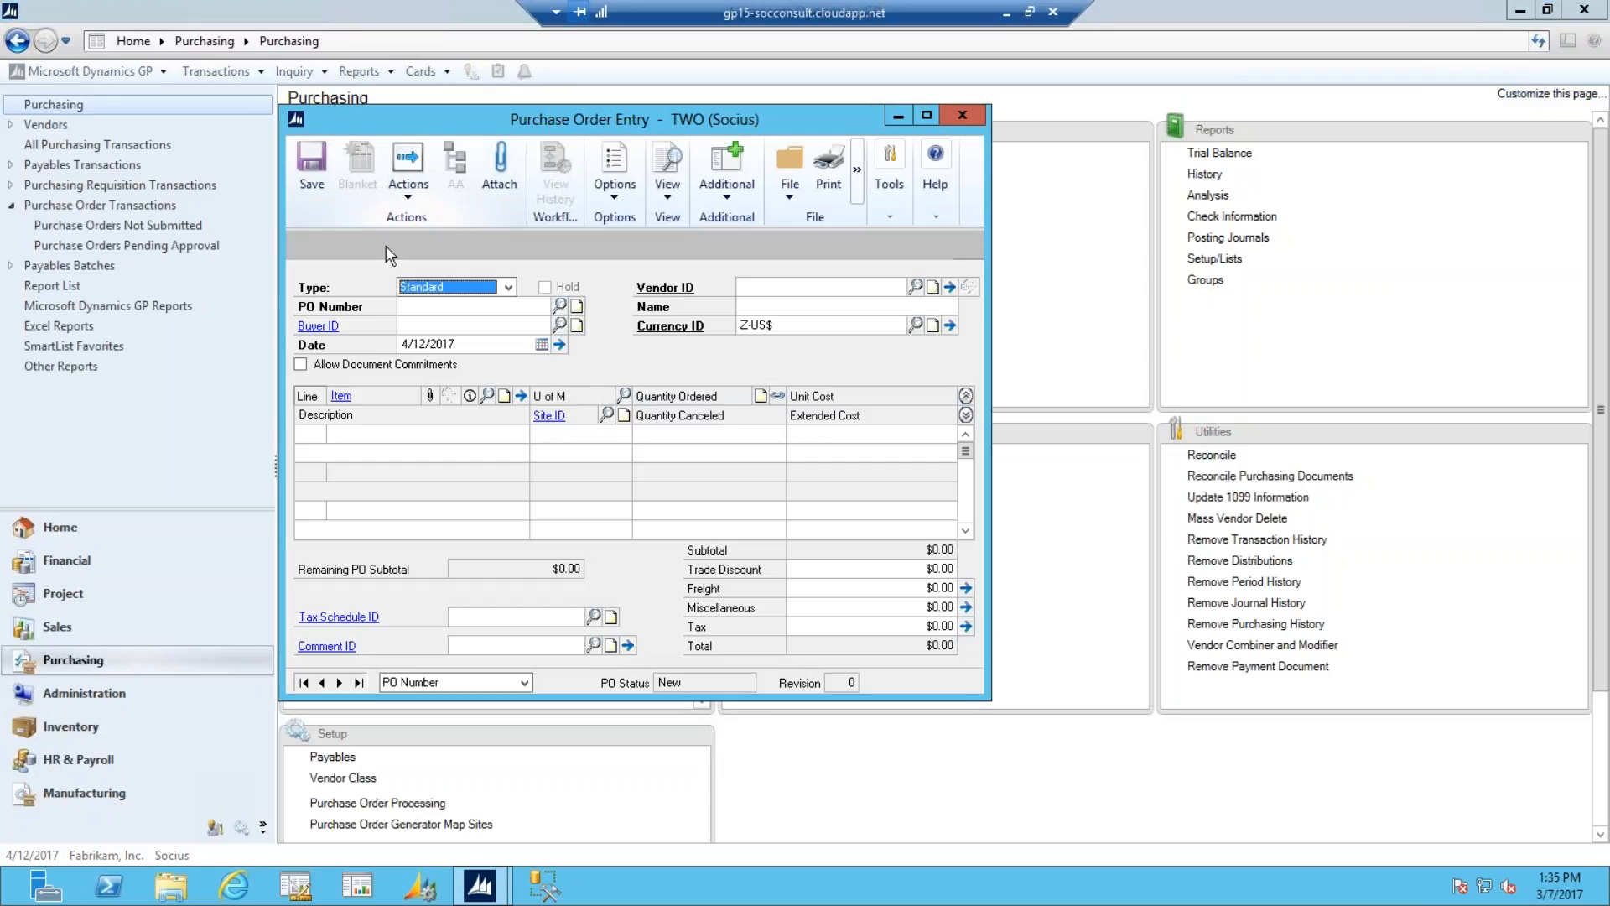
left_click(360, 682)
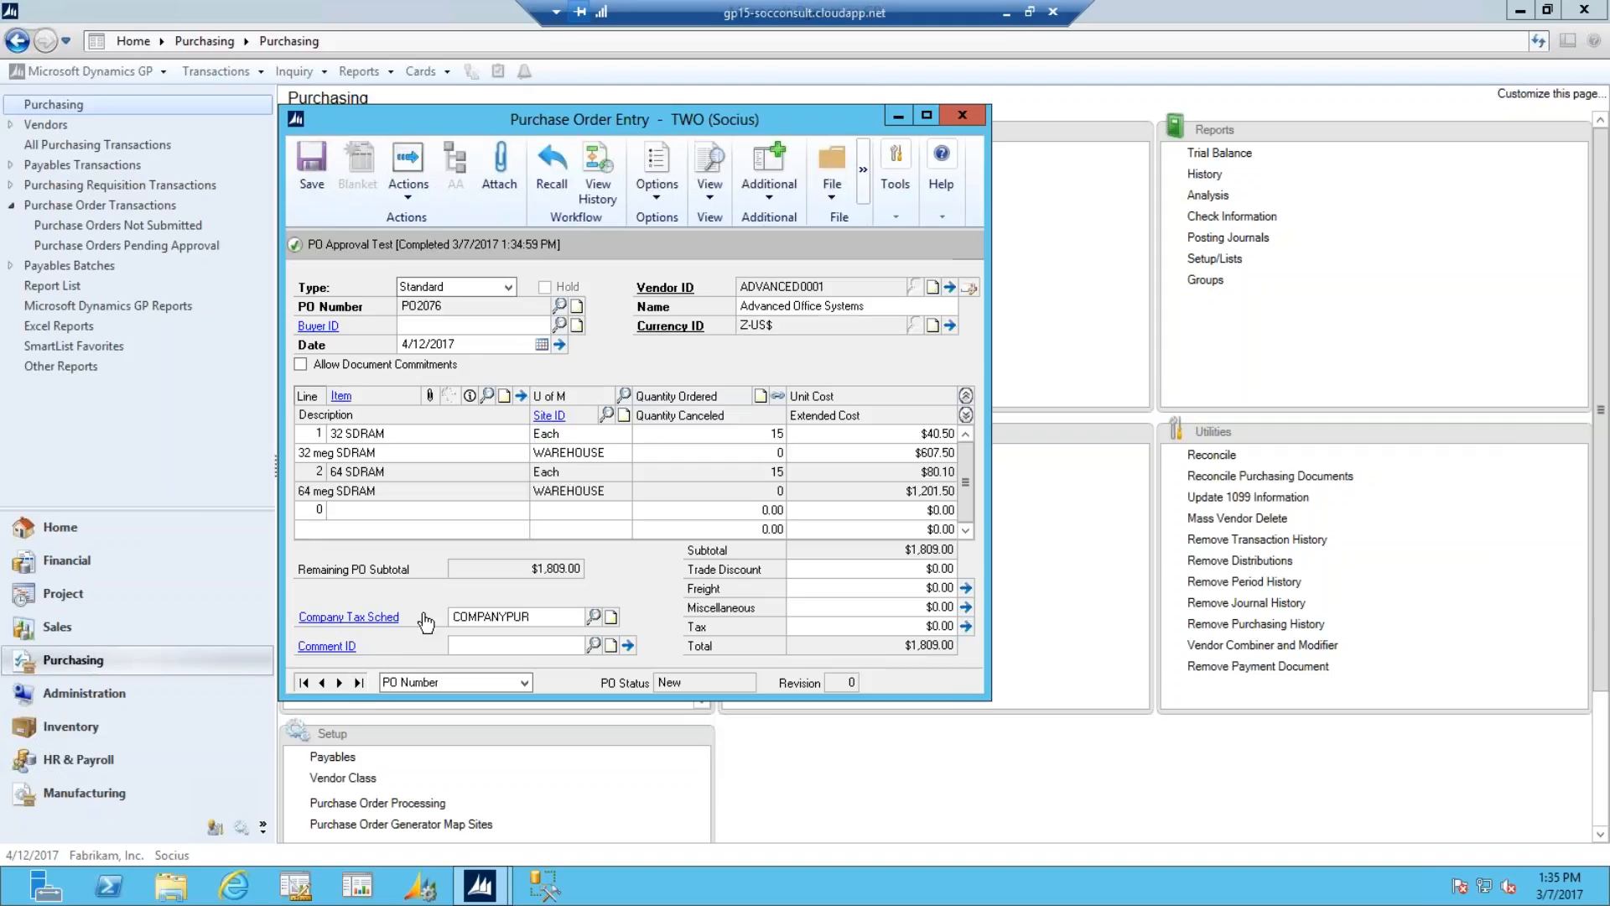
left_click(609, 173)
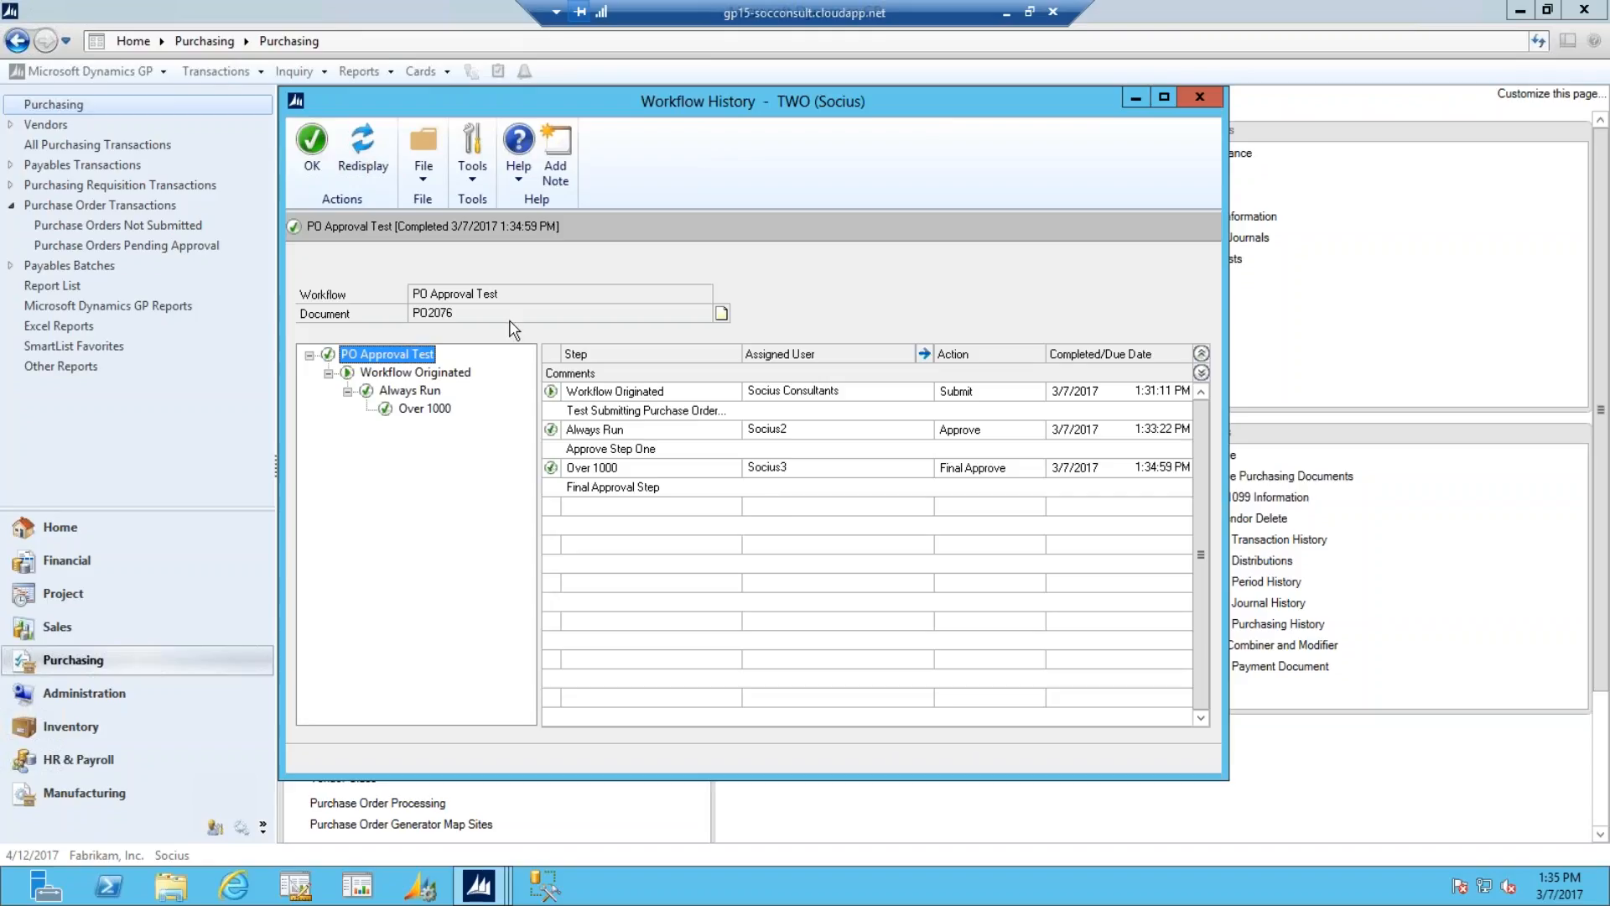
left_click(314, 158)
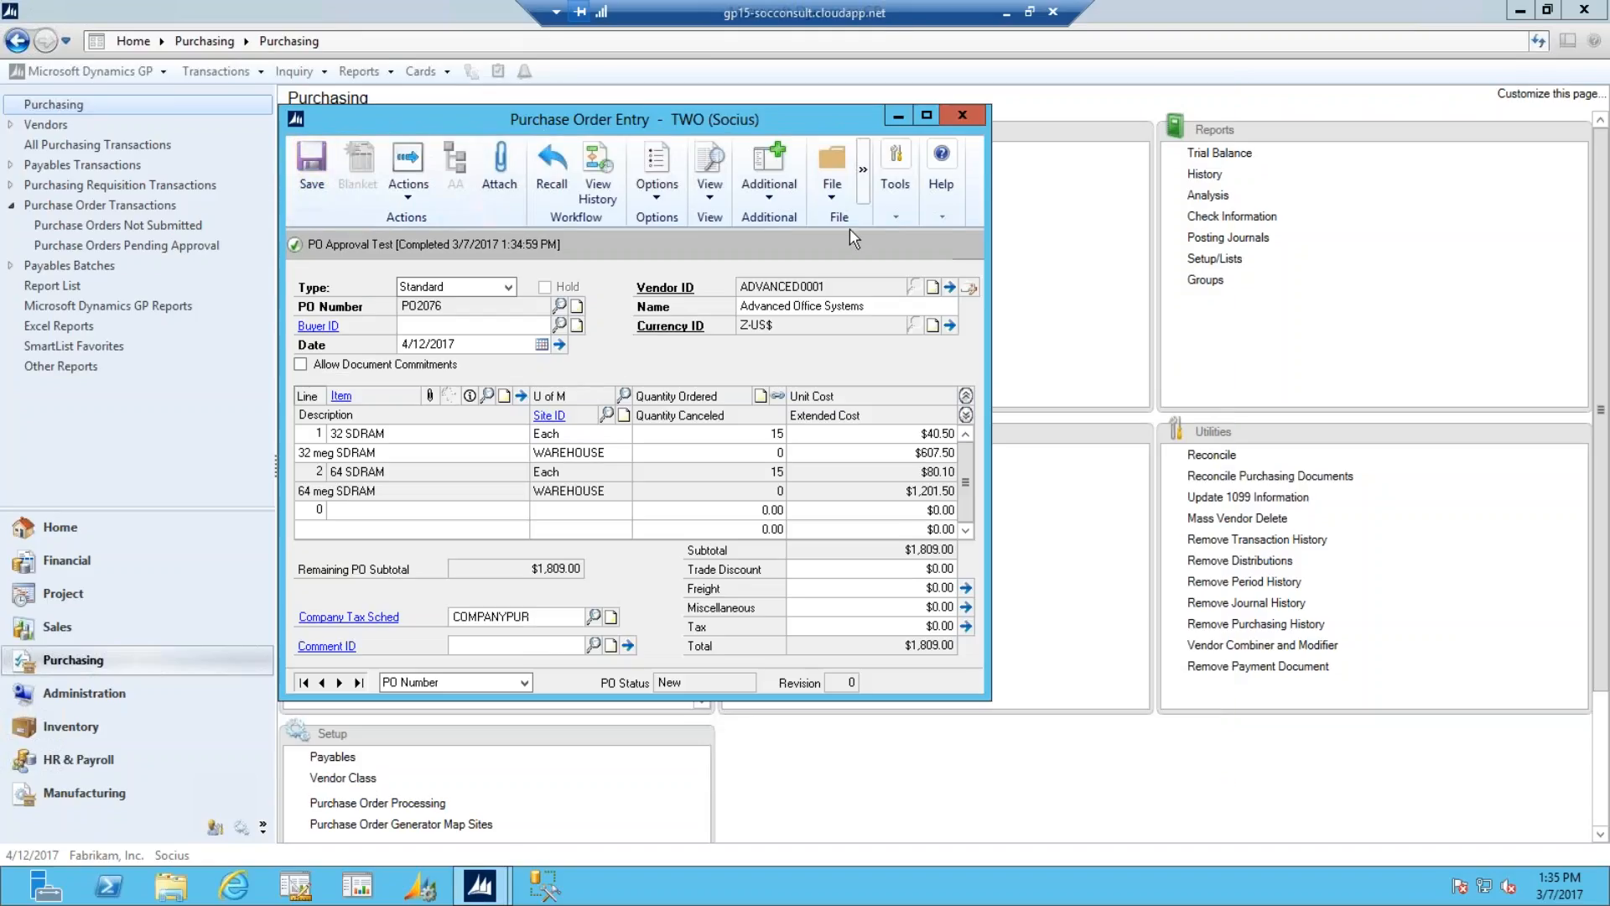
- Print the approved Advanced Office Systems purchase order to the screen instead of the printer, view it widened, and close its windows
left_click(867, 188)
left_click(893, 217)
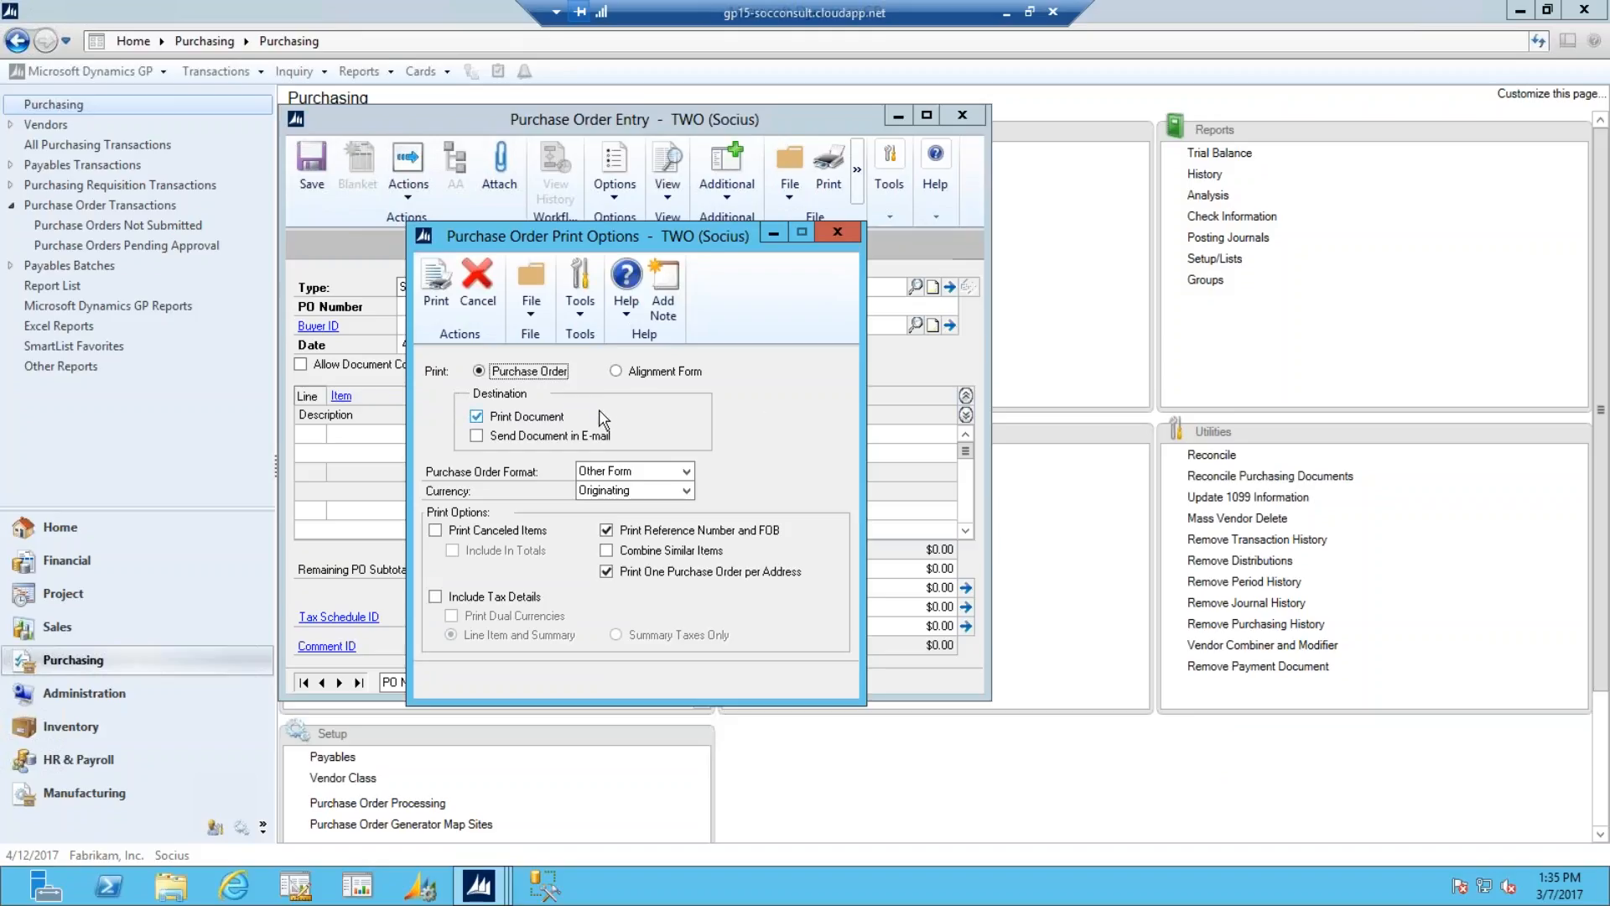
left_click(435, 288)
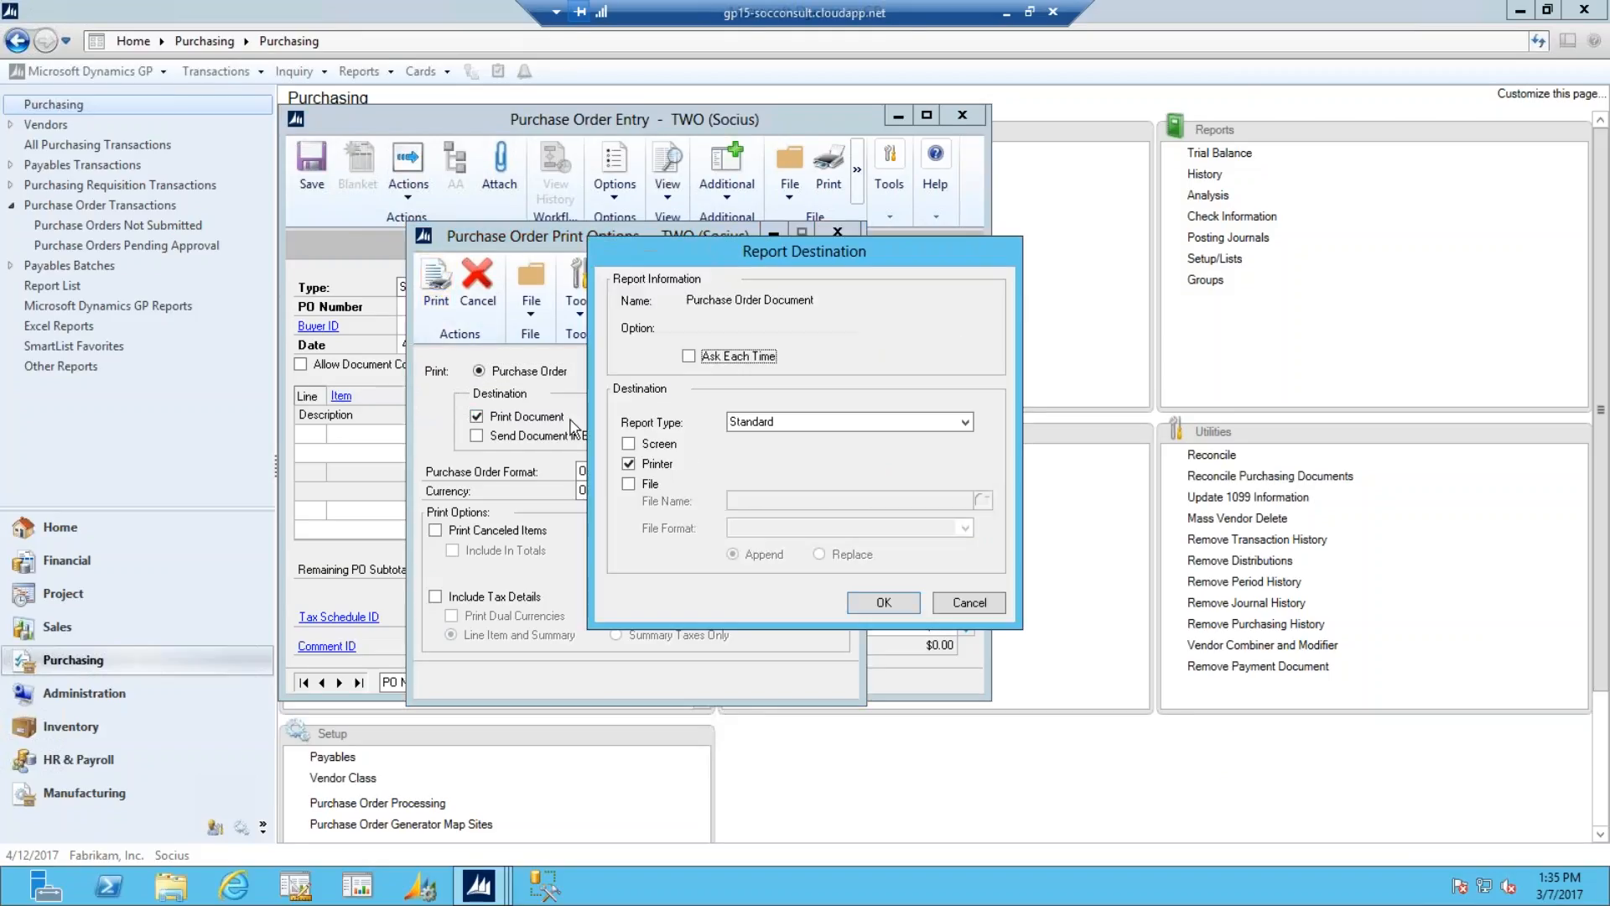
left_click(628, 443)
left_click(629, 463)
left_click(881, 602)
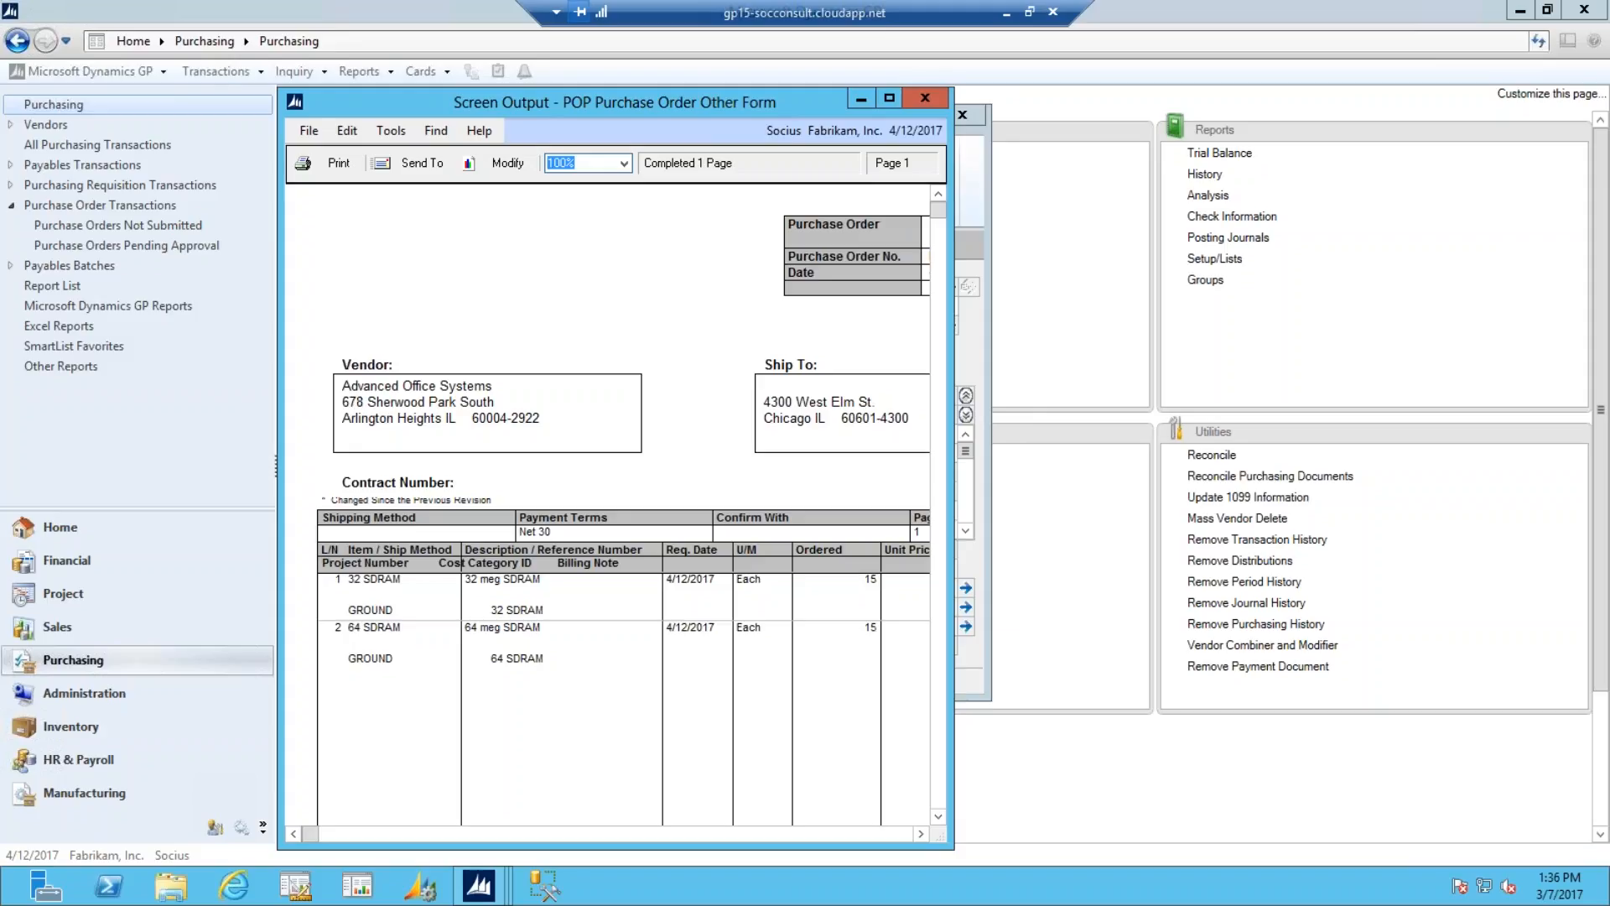
left_click_drag(953, 582, 1225, 570)
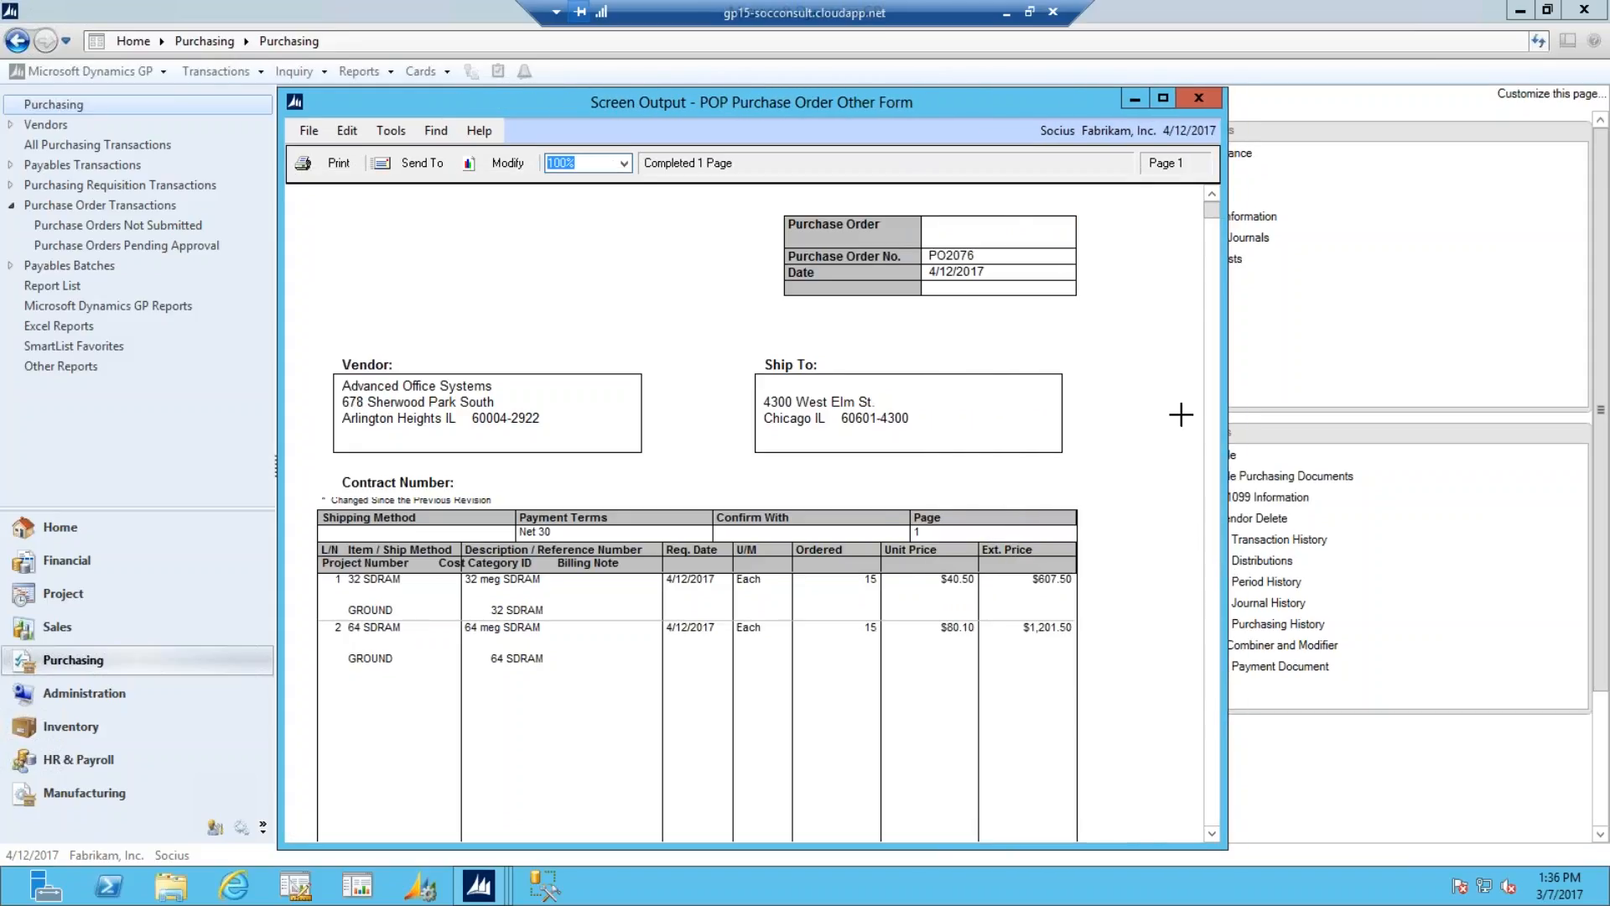
left_click(1199, 98)
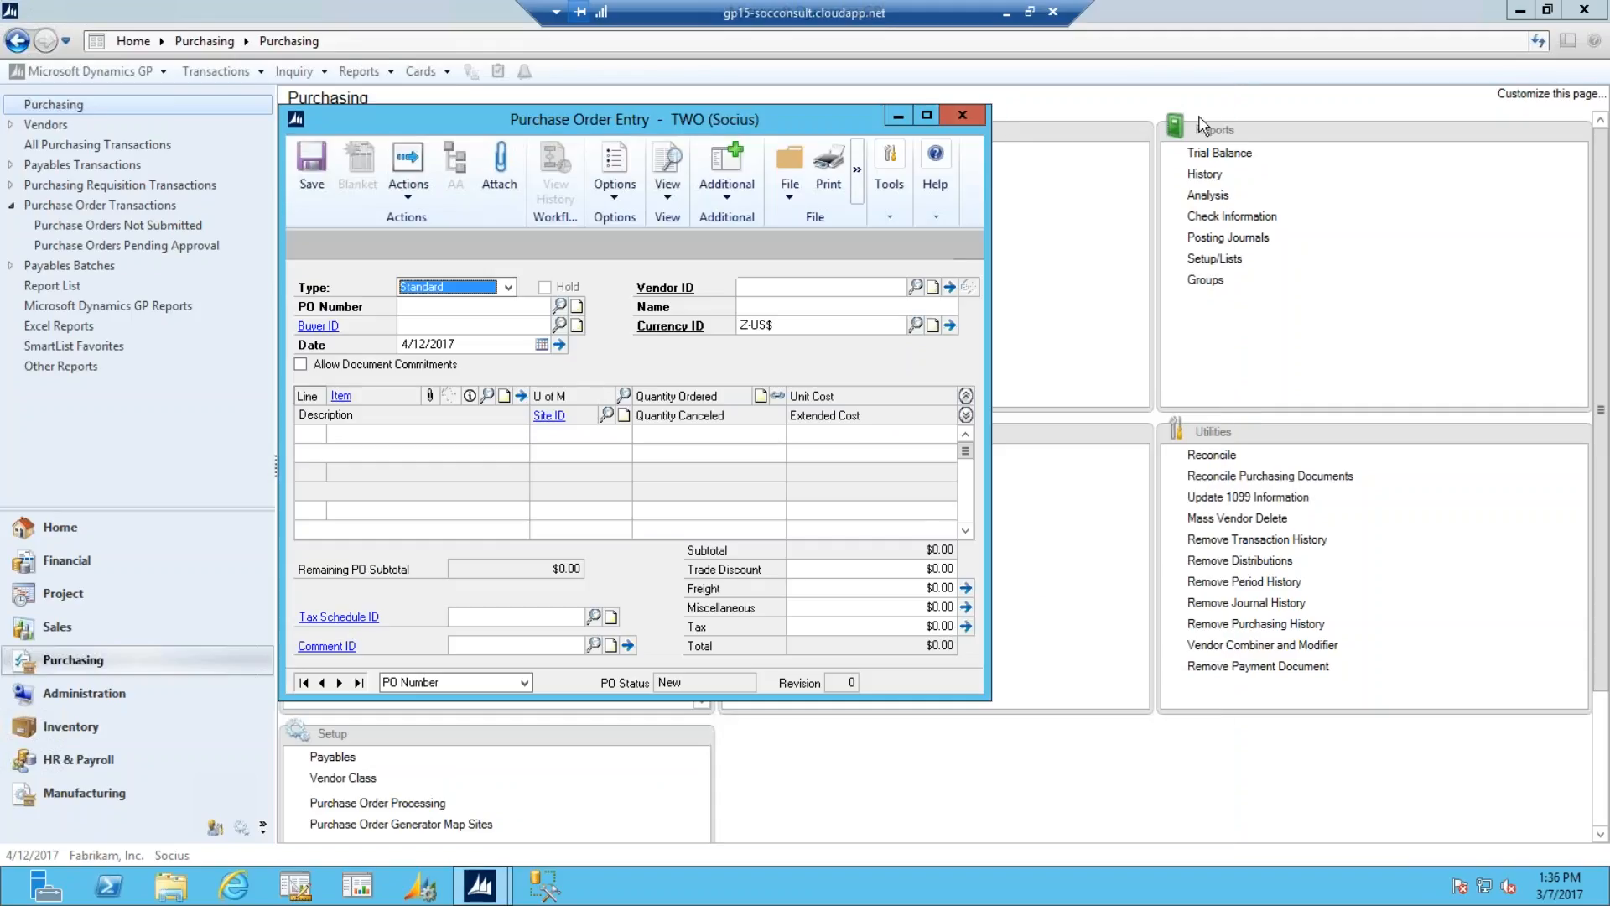
left_click(962, 116)
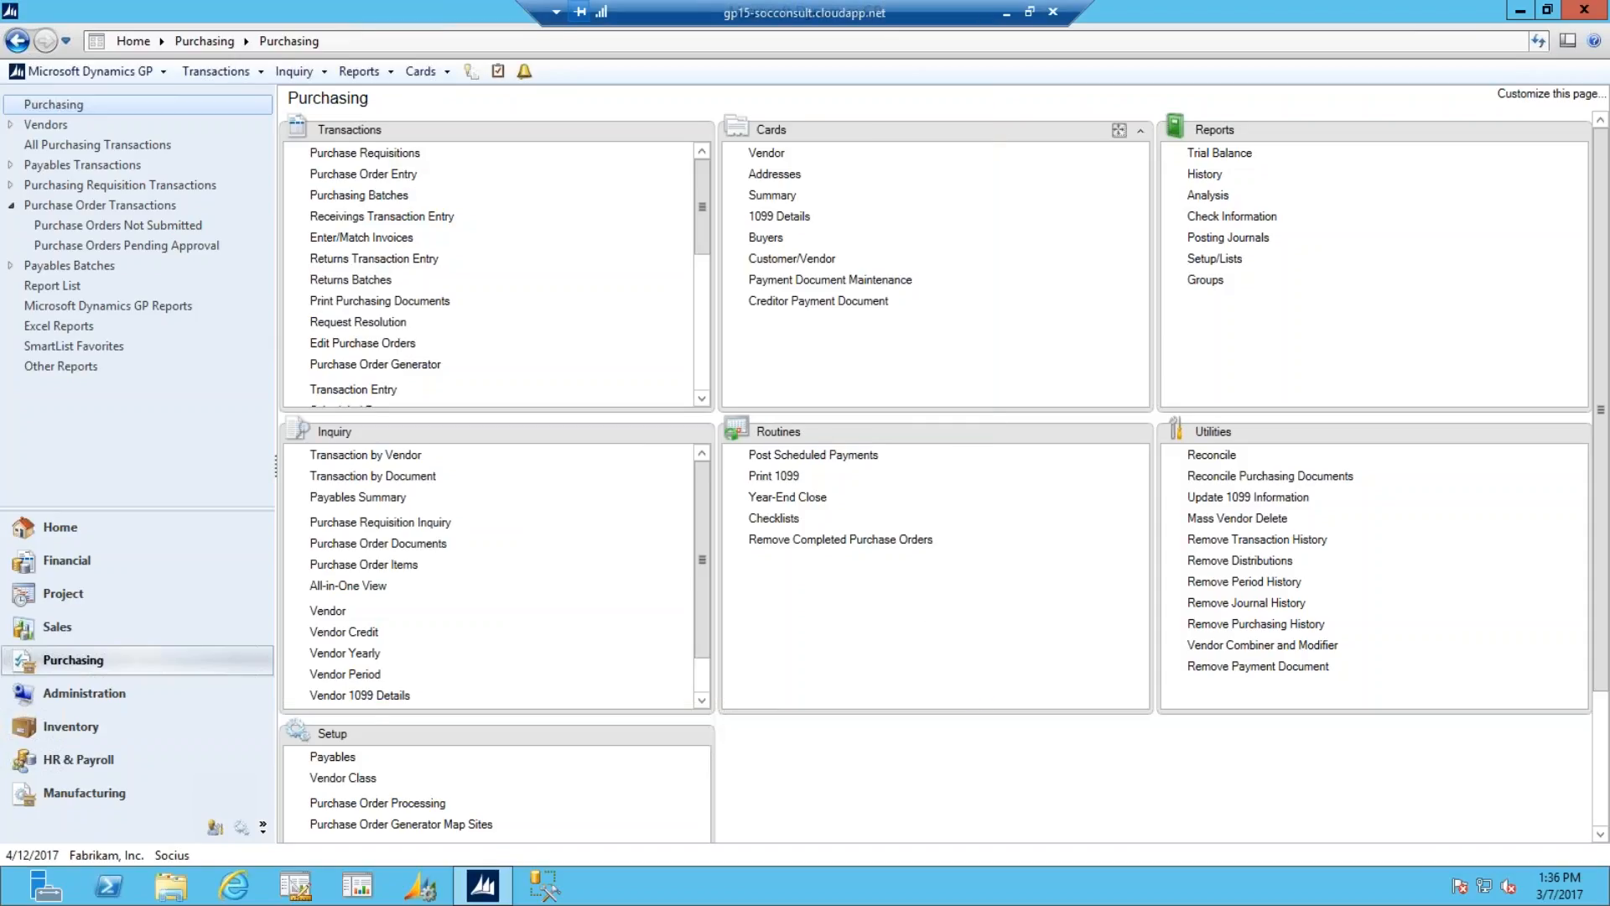
- Minimize the remote session, switch to the PowerPoint presentation, and start the slide show from the "Demonstration: Purchase Order Workflow" slide
left_click(1007, 14)
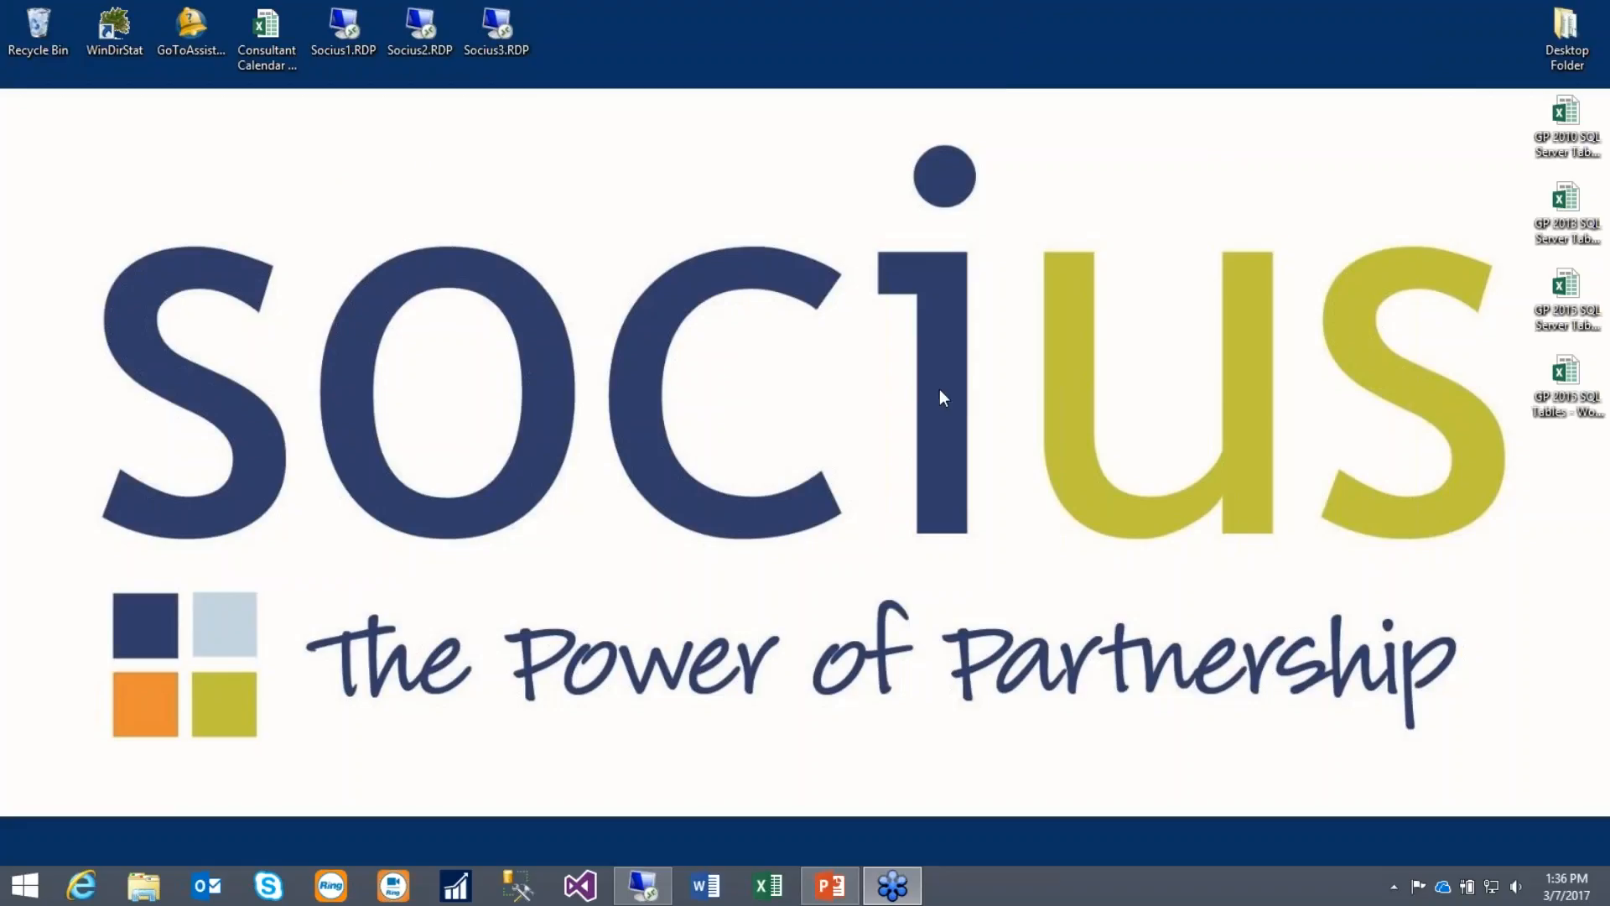
left_click(842, 894)
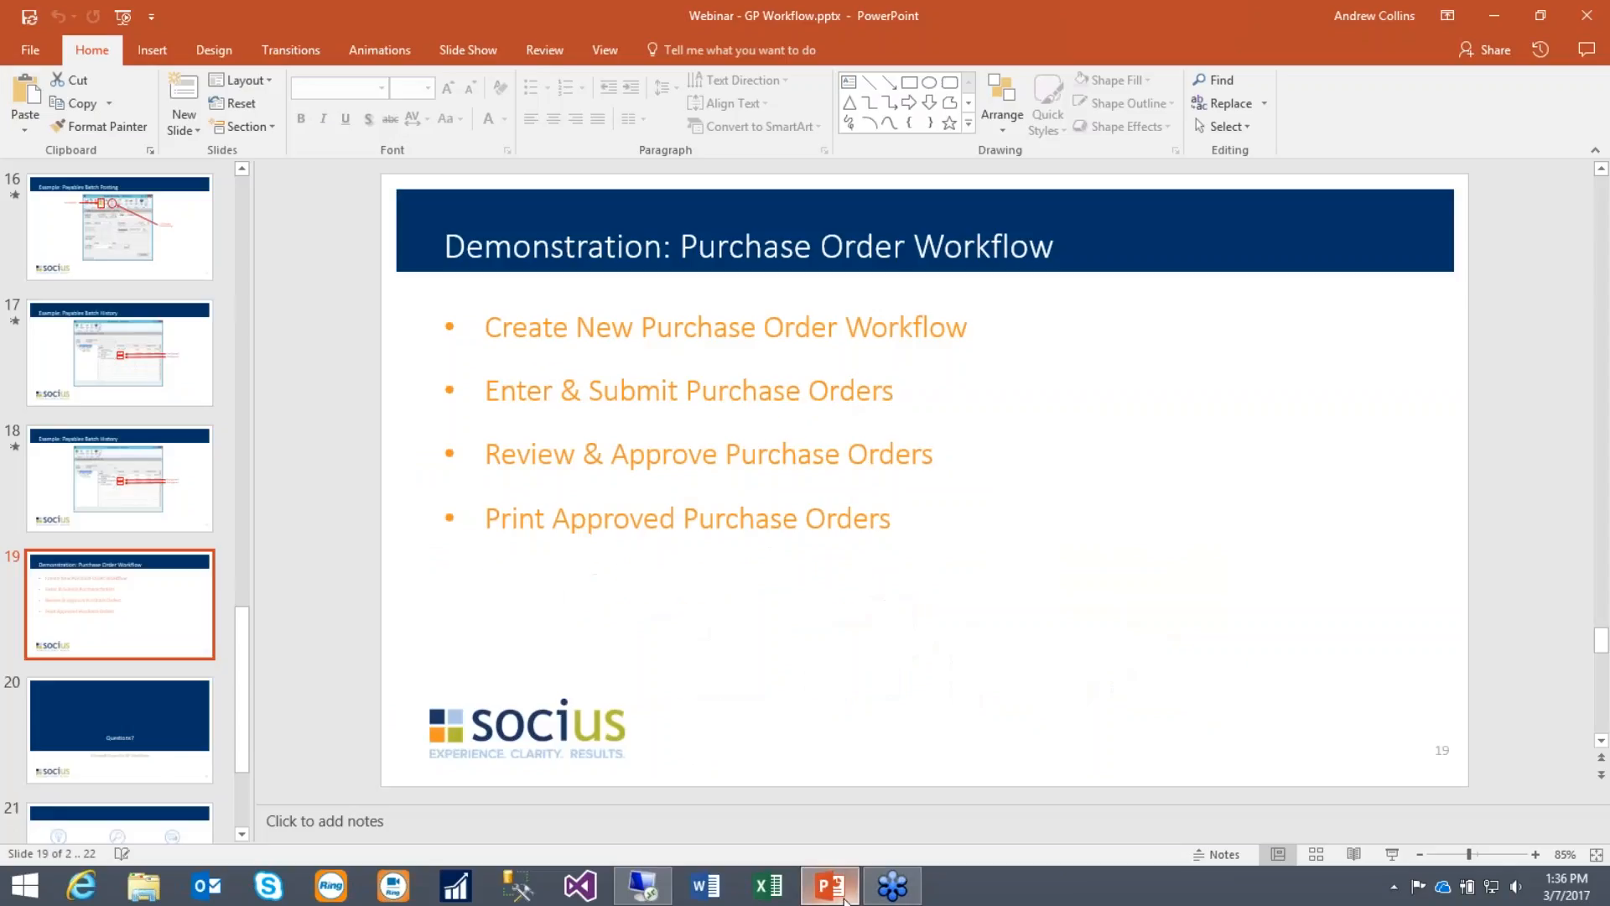
left_click(1393, 859)
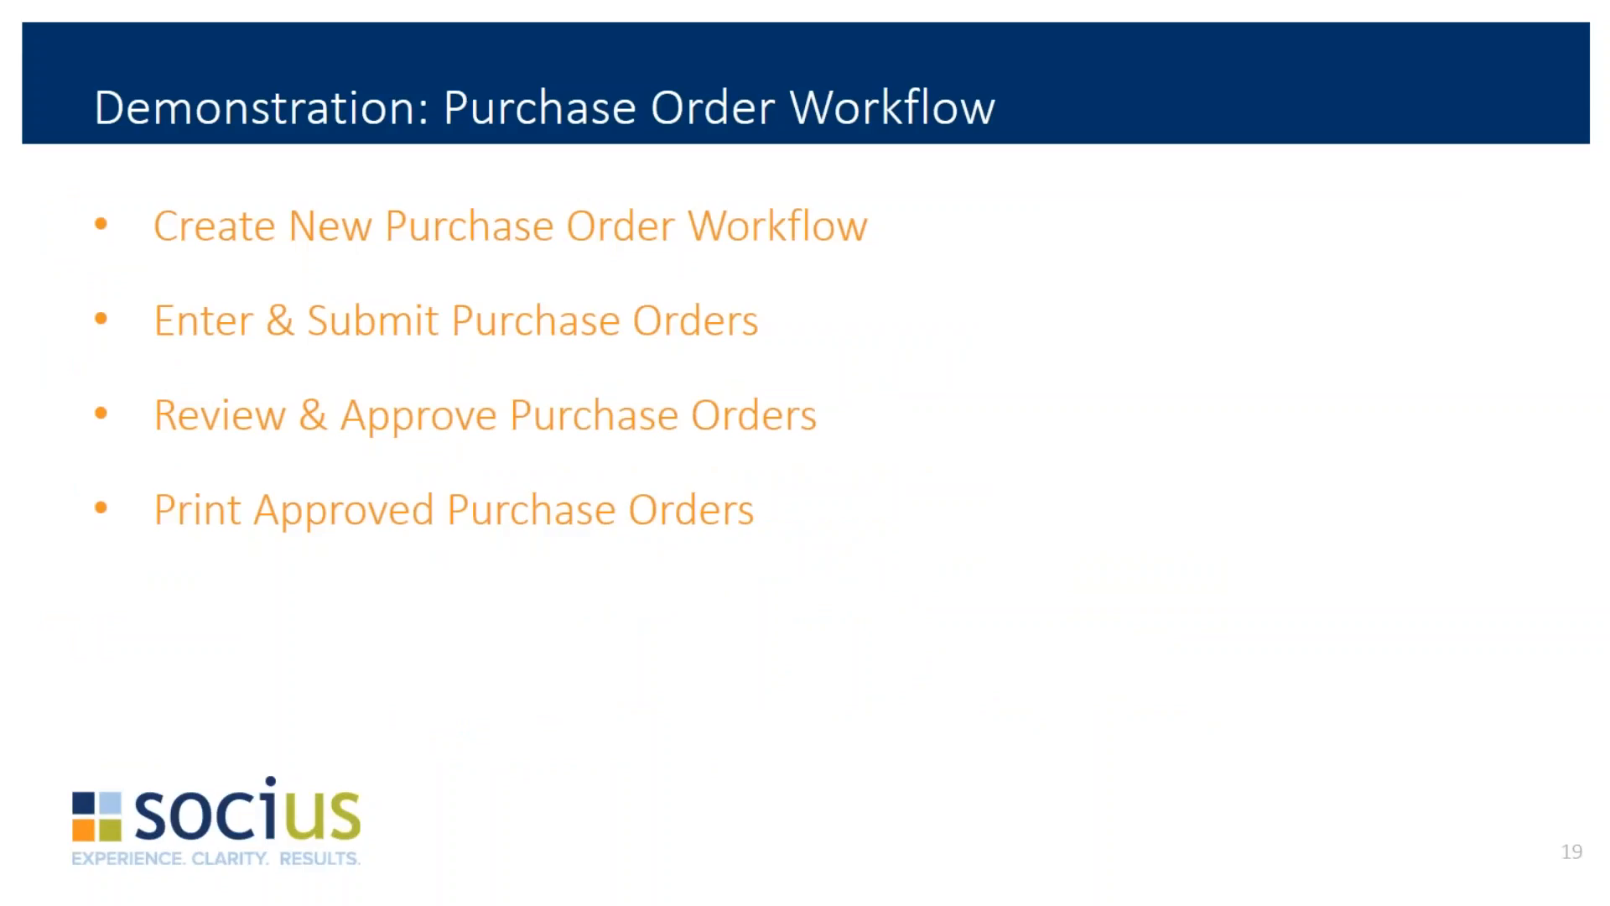